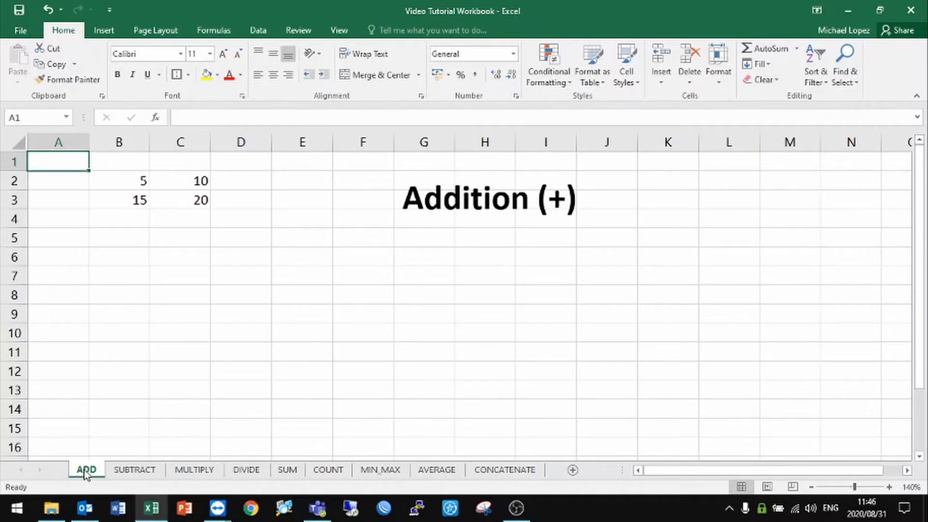
Look through the workbook's worksheets from SUBTRACT to CONCATENATE to examine the exercise on each one.
{"action": "left_click", "coordinate": [128, 471]}
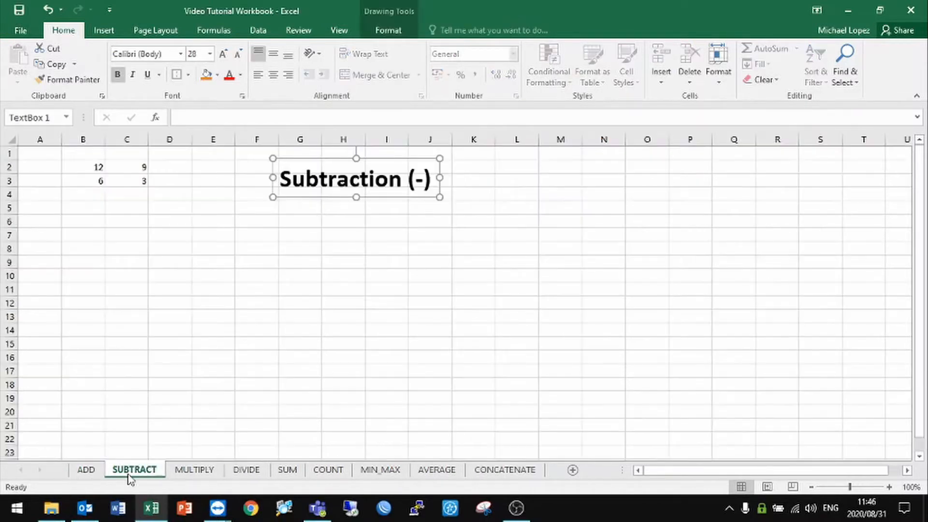
{"action": "left_click", "coordinate": [208, 471]}
{"action": "left_click", "coordinate": [247, 471]}
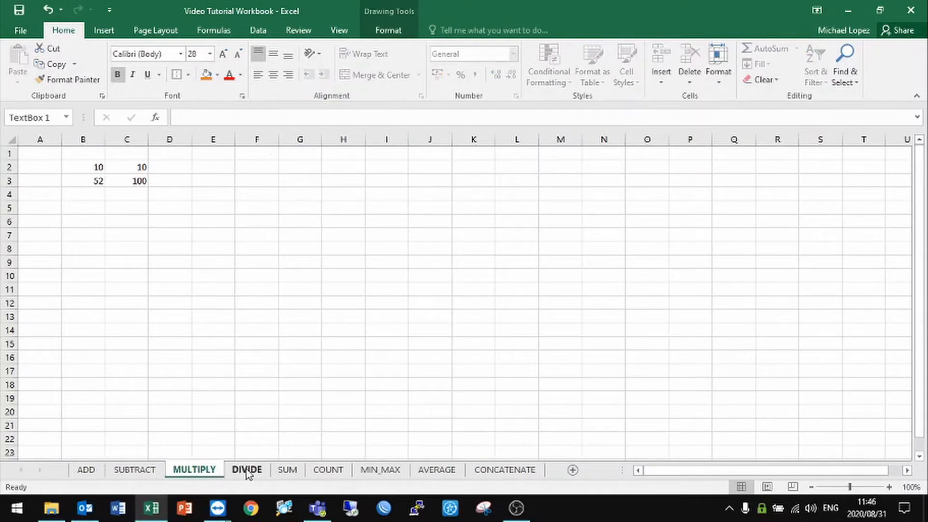
{"action": "left_click", "coordinate": [287, 471]}
{"action": "left_click", "coordinate": [328, 470]}
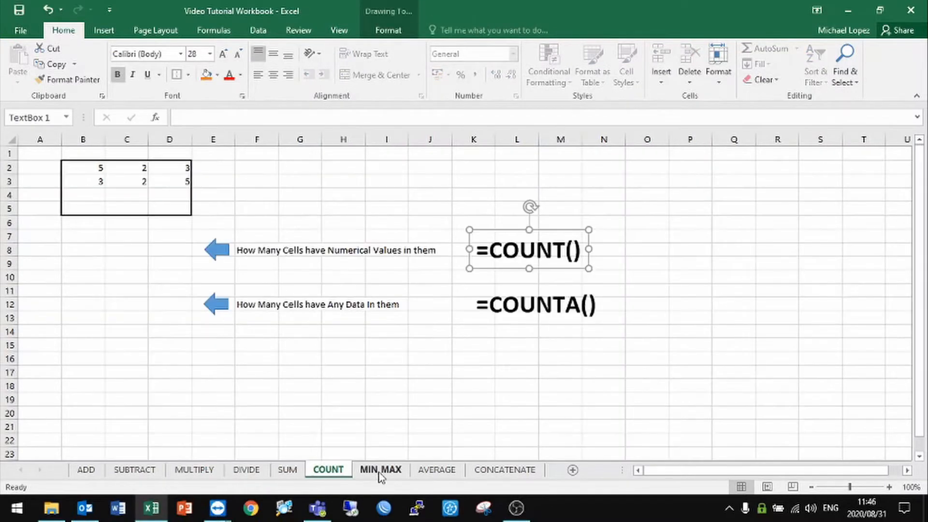
{"action": "left_click", "coordinate": [380, 471]}
{"action": "left_click", "coordinate": [437, 470]}
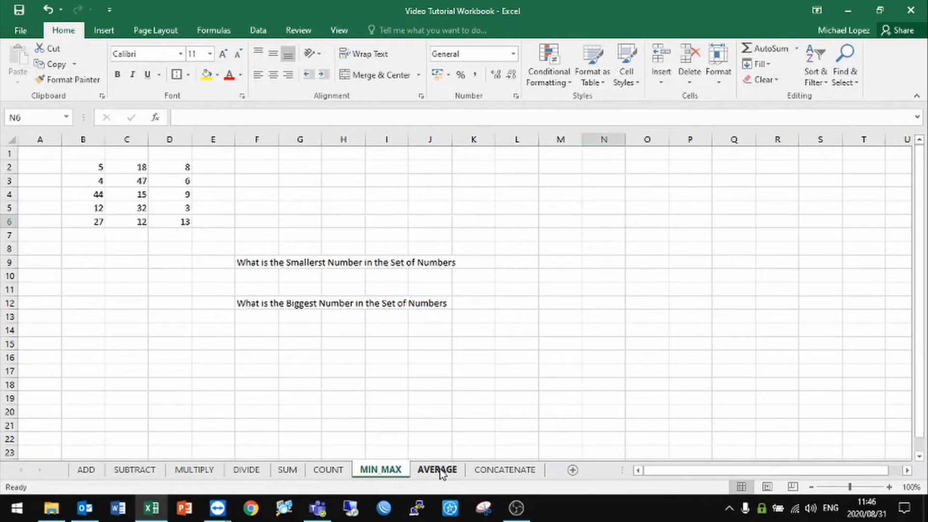
{"action": "left_click", "coordinate": [514, 471]}
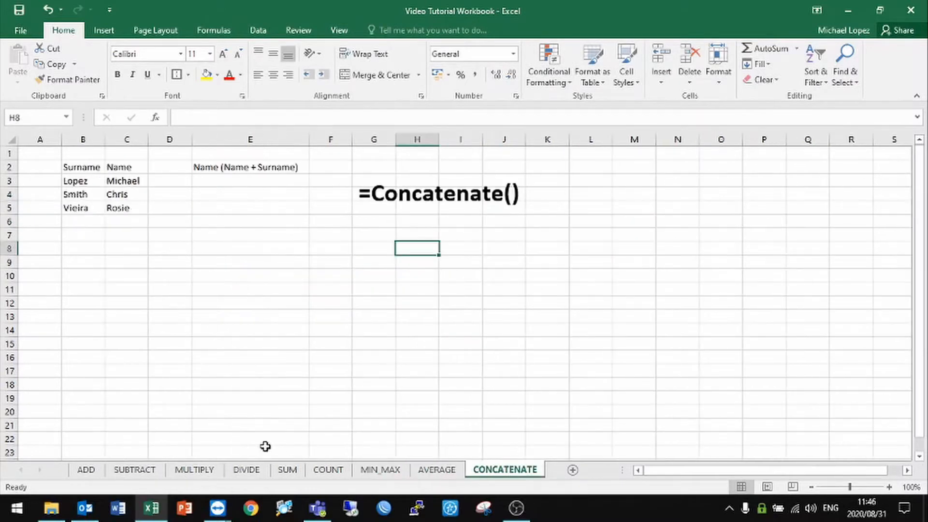
On the ADD sheet, enter the formula =5+10 in cell D2 and check the entry.
{"action": "left_click", "coordinate": [95, 471]}
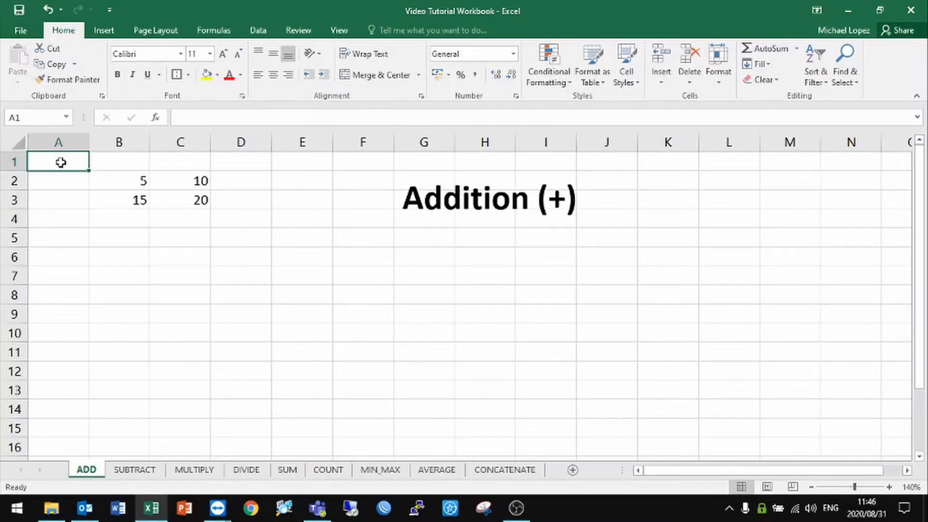
{"action": "left_click", "coordinate": [250, 179]}
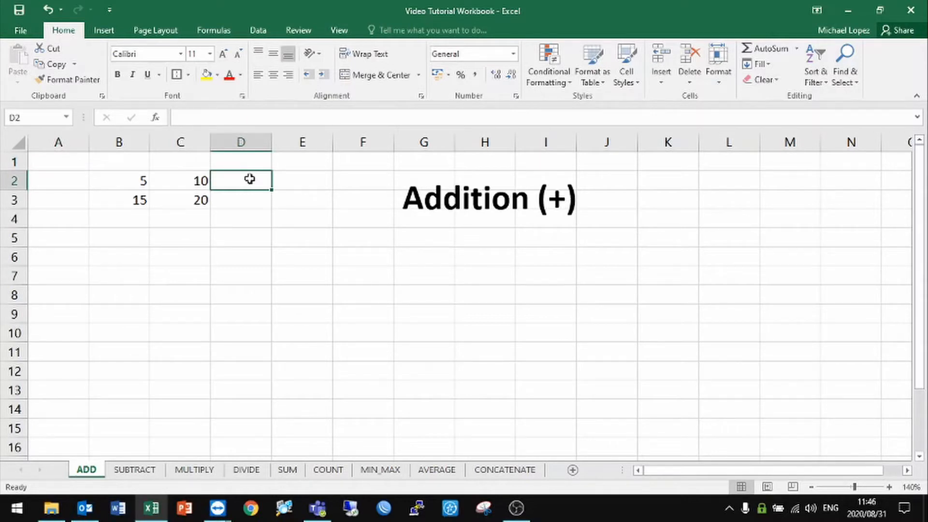
{"action": "type", "text": "="}
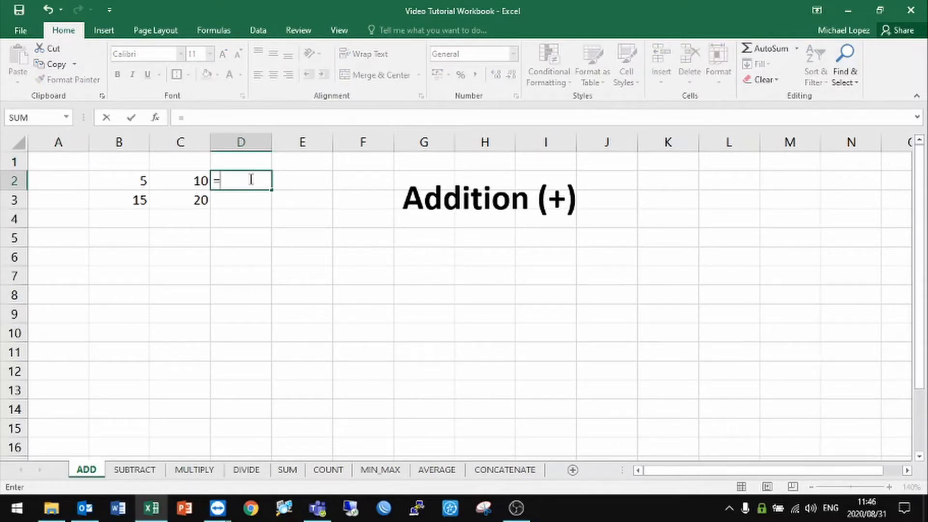
{"action": "type", "text": "5+10"}
{"action": "key", "text": "Return"}
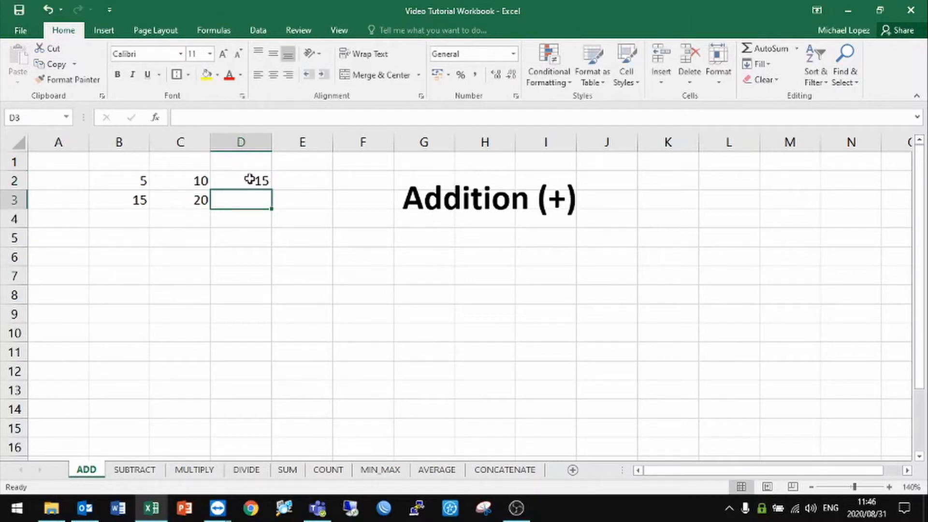
{"action": "left_click", "coordinate": [250, 179]}
{"action": "left_click", "coordinate": [239, 202]}
{"action": "left_click", "coordinate": [240, 180]}
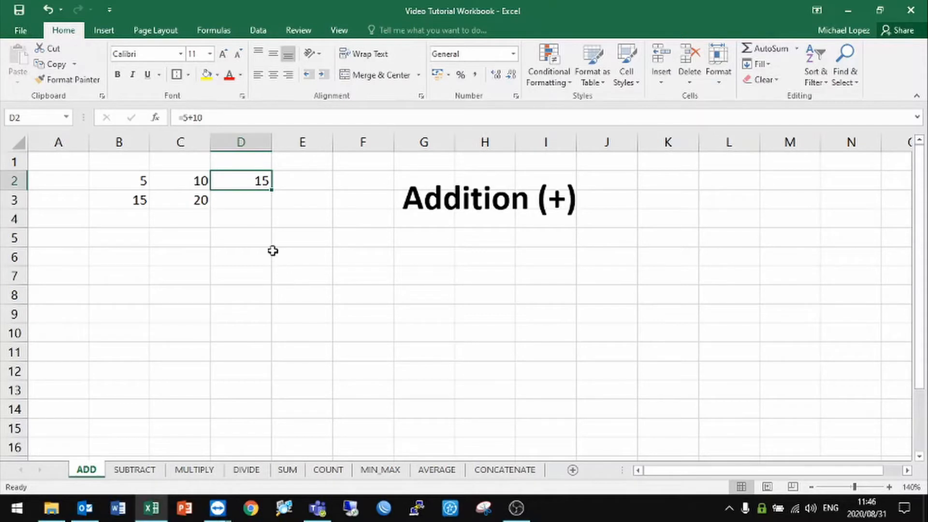
Enter the cell-reference formula =B3+C3 in cell D3 of the ADD sheet and review the stored formula.
{"action": "left_click", "coordinate": [249, 203]}
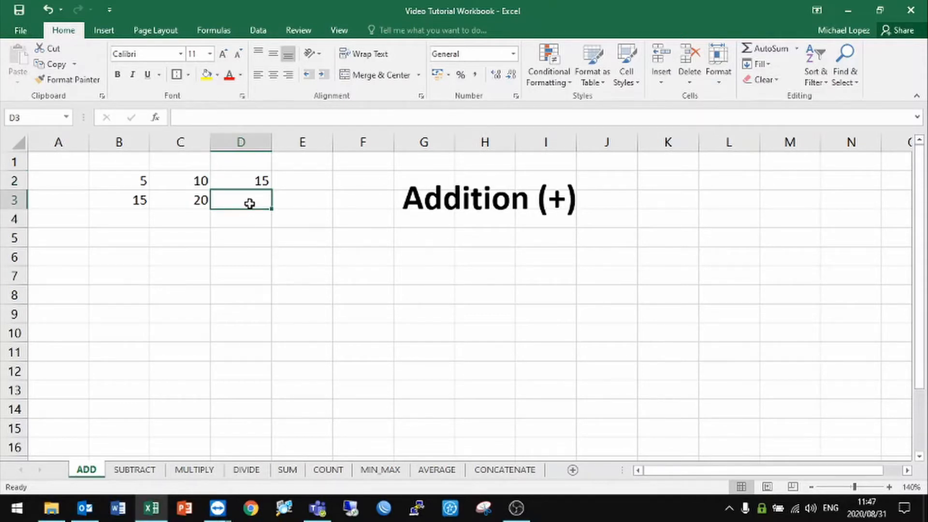
{"action": "type", "text": "="}
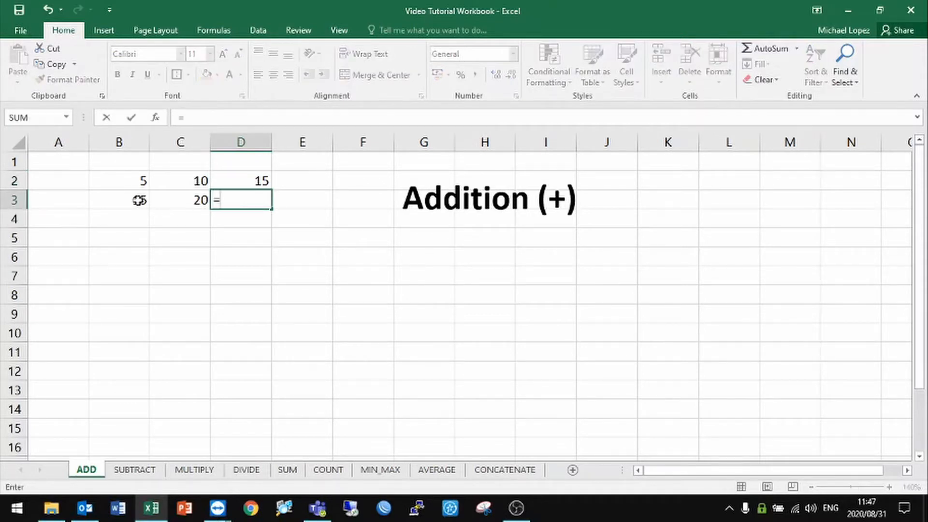
{"action": "left_click", "coordinate": [132, 201]}
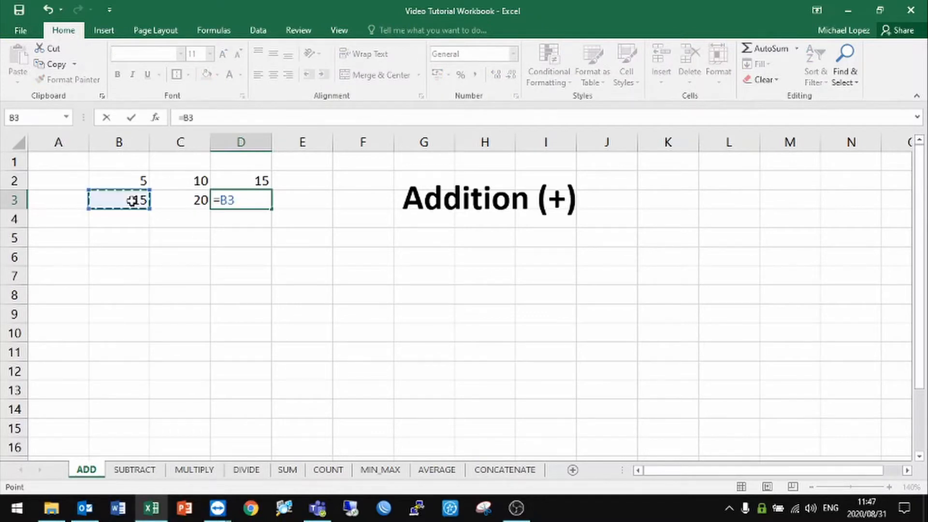
{"action": "type", "text": "+"}
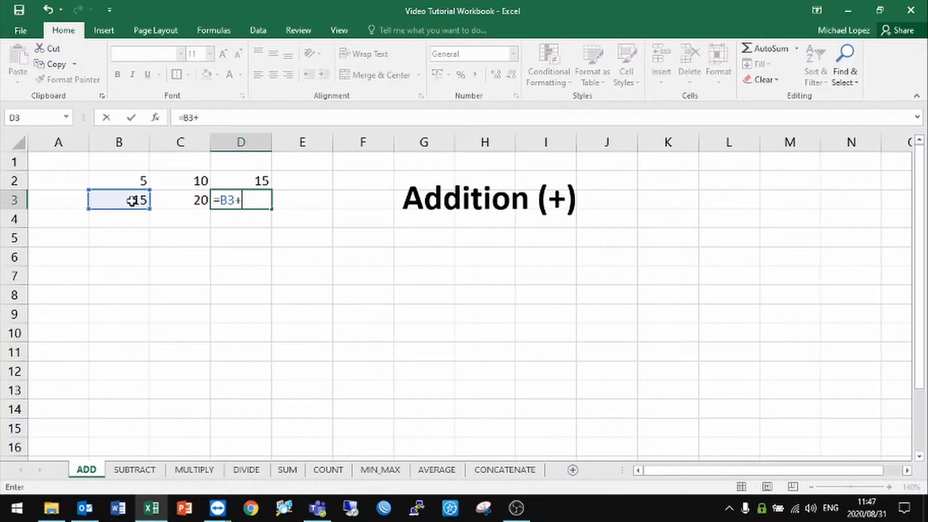
{"action": "left_click", "coordinate": [192, 200]}
{"action": "key", "text": "Return"}
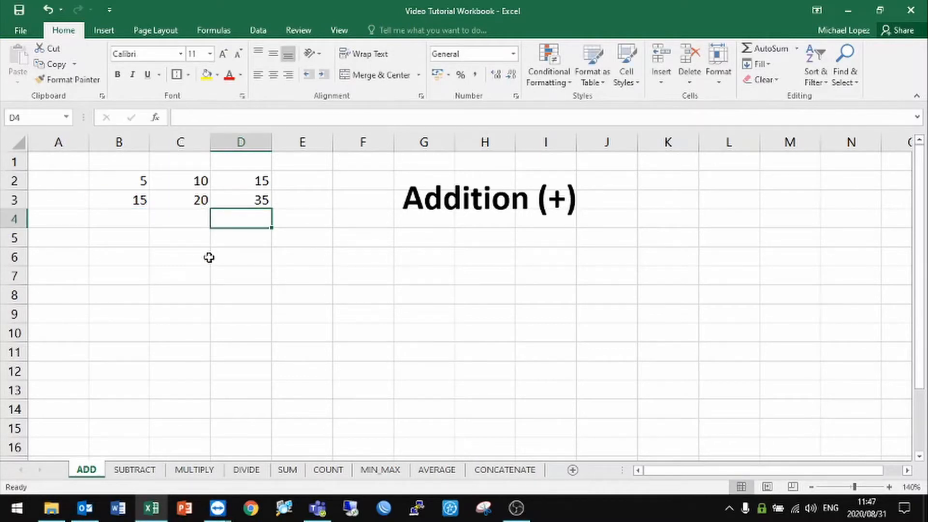
{"action": "left_click", "coordinate": [246, 198]}
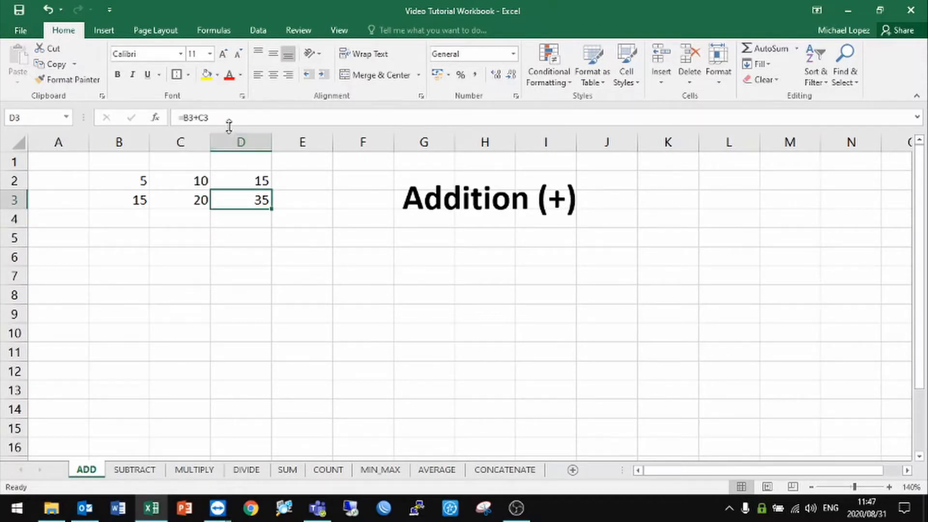
{"action": "left_click_drag", "start_coordinate": [215, 118], "coordinate": [179, 121]}
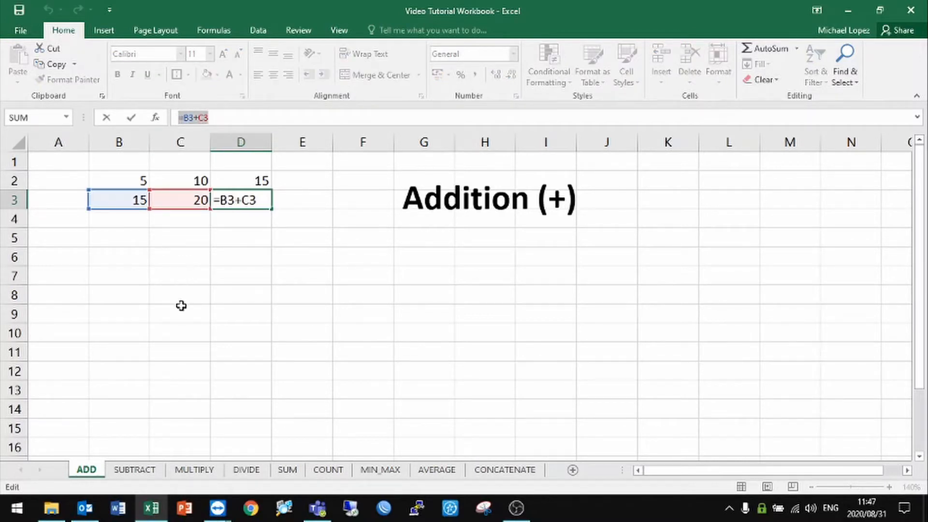
{"action": "key", "text": "Escape"}
{"action": "left_click", "coordinate": [349, 260]}
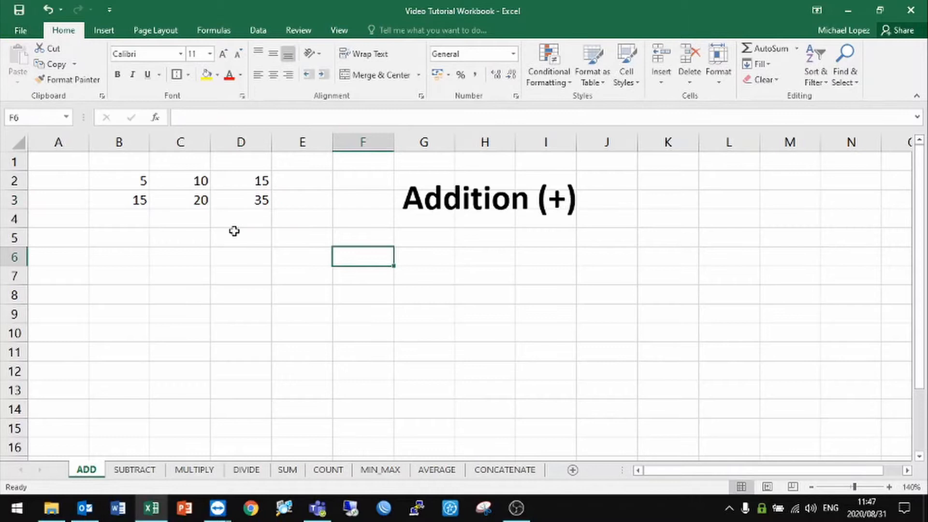
{"action": "left_click", "coordinate": [252, 201]}
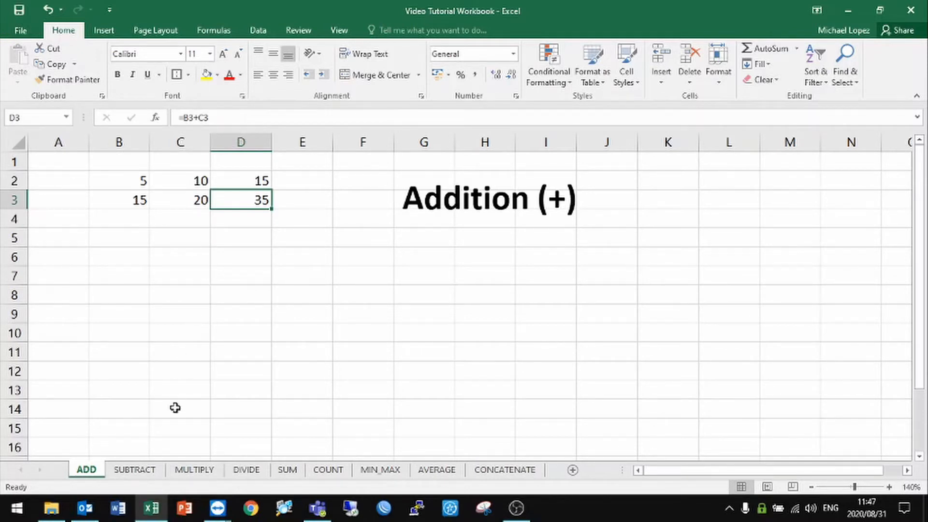
On the SUBTRACT sheet, enter the formula =12-9 in cell D2.
{"action": "left_click", "coordinate": [139, 476]}
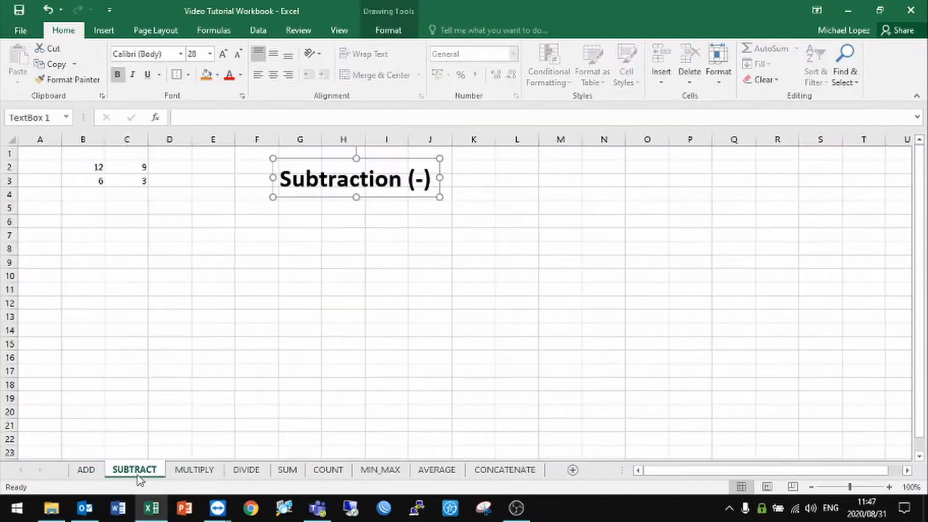
{"action": "left_click", "coordinate": [214, 275]}
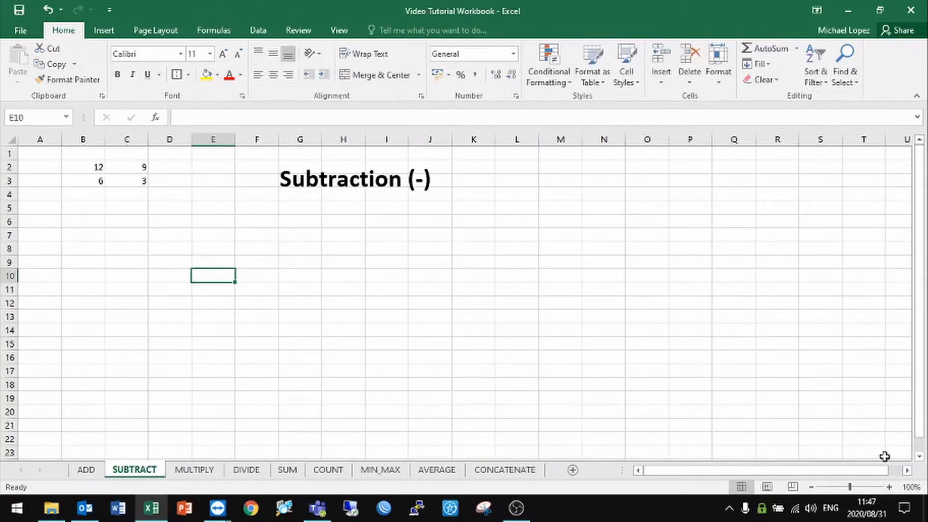
{"action": "left_click", "coordinate": [888, 487]}
{"action": "left_click", "coordinate": [889, 487]}
{"action": "left_click", "coordinate": [889, 487]}
{"action": "left_click", "coordinate": [889, 487]}
{"action": "left_click", "coordinate": [889, 487]}
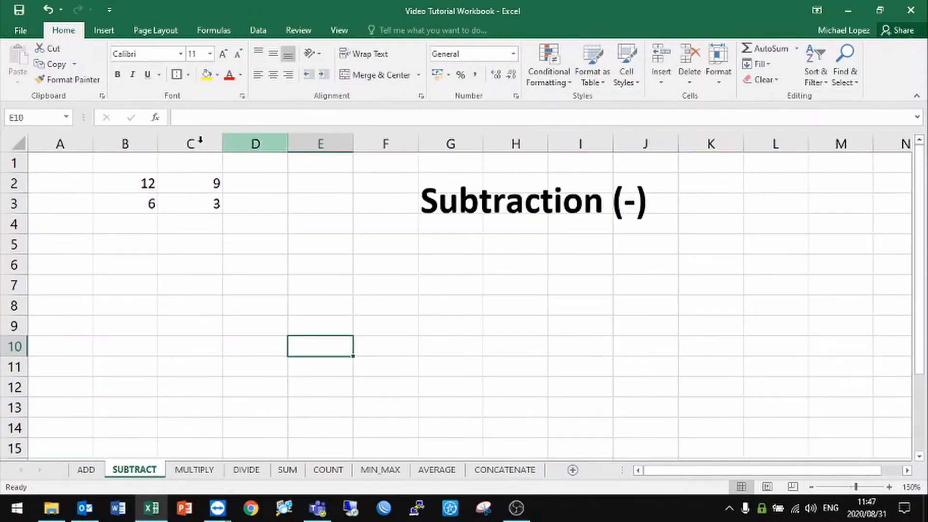
{"action": "left_click", "coordinate": [261, 183]}
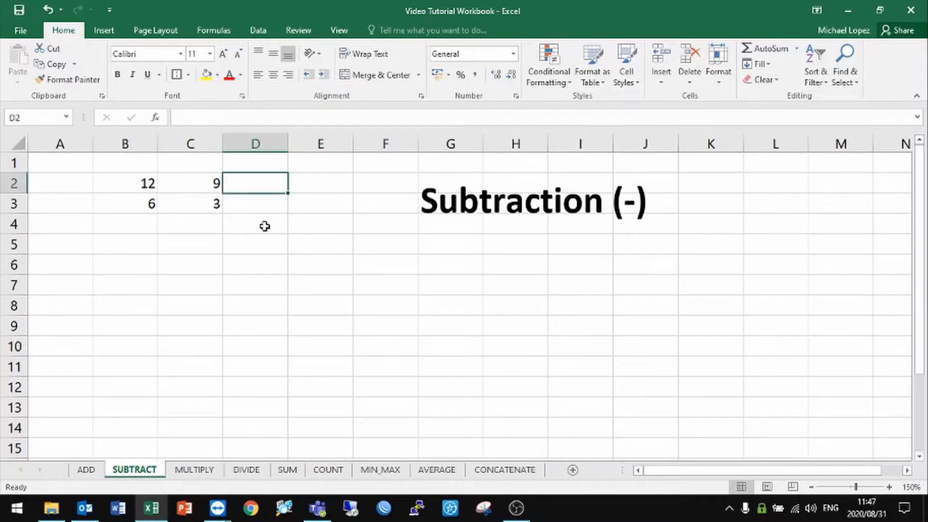
{"action": "type", "text": "="}
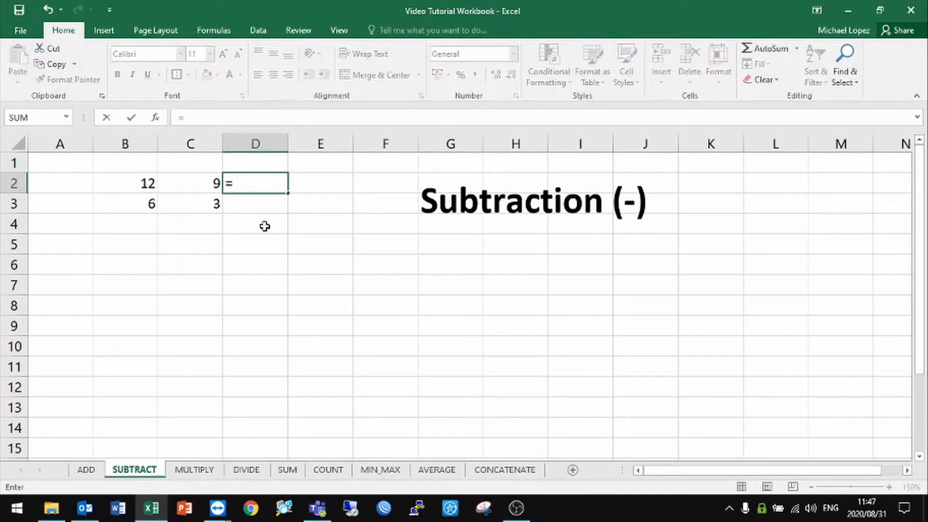
{"action": "type", "text": "12-9"}
{"action": "key", "text": "Return"}
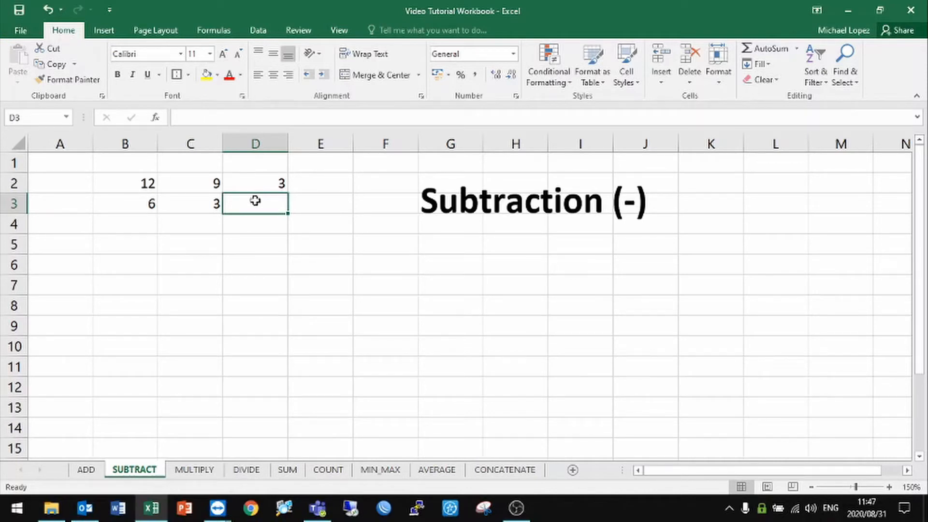
Enter the cell-reference formula =B3-C3 in cell D3 of the SUBTRACT sheet.
{"action": "type", "text": "="}
{"action": "left_click", "coordinate": [138, 204]}
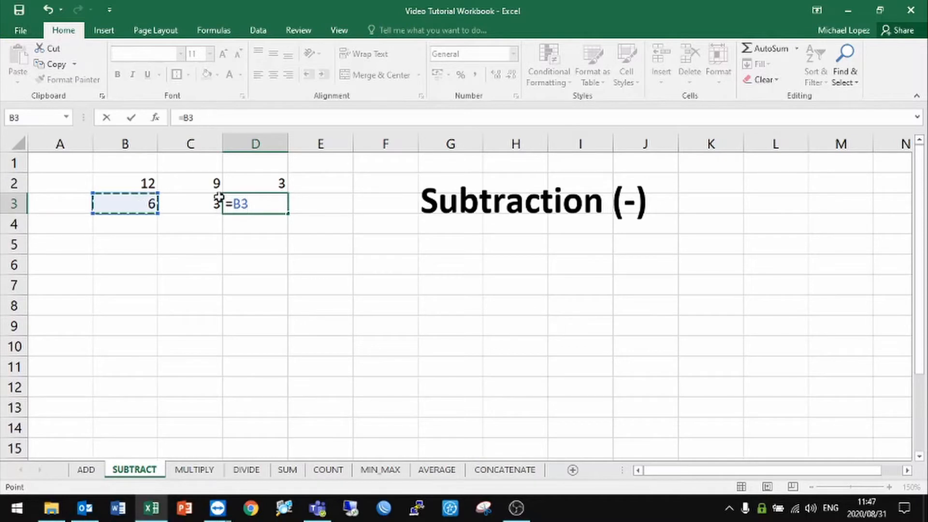
{"action": "type", "text": "-"}
{"action": "left_click", "coordinate": [200, 207]}
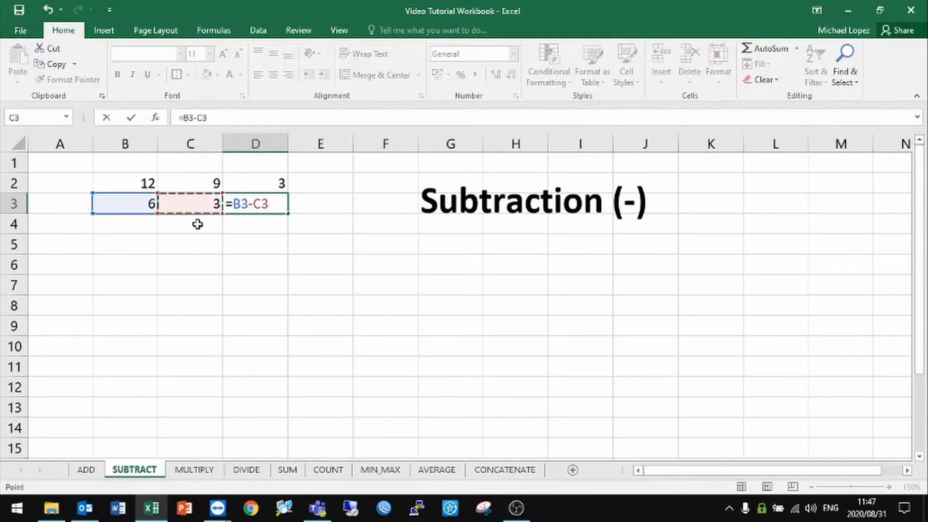
{"action": "key", "text": "Return"}
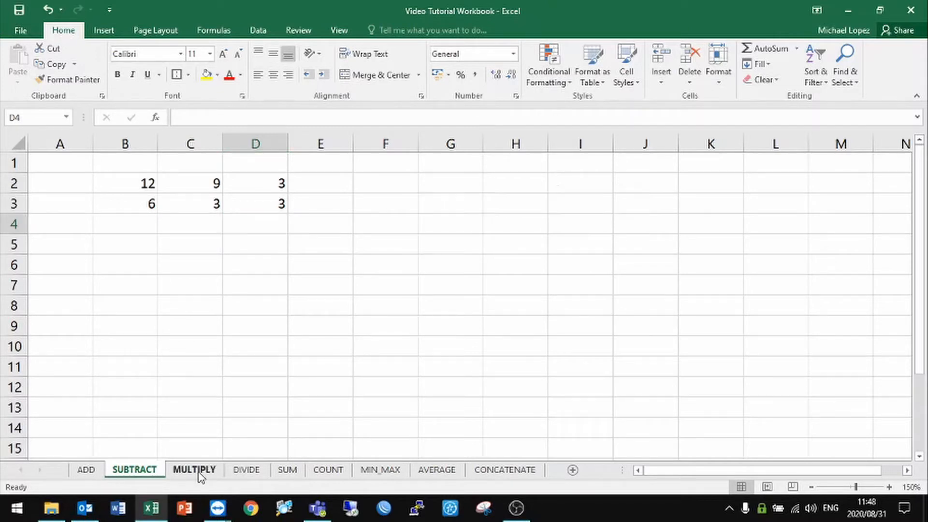
On the MULTIPLY sheet, enter the formula =10*10 in cell D2.
{"action": "left_click", "coordinate": [198, 473]}
{"action": "left_click", "coordinate": [224, 272]}
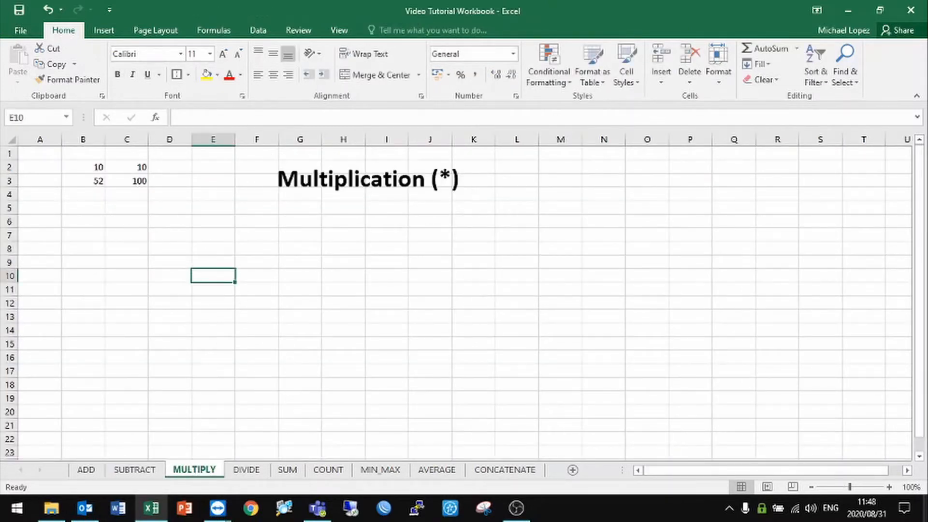
{"action": "left_click", "coordinate": [889, 487]}
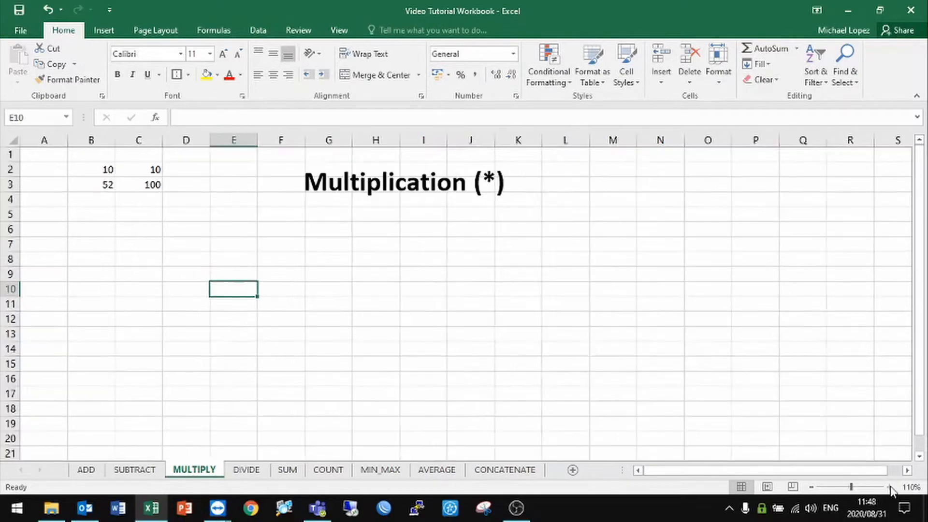
{"action": "left_click", "coordinate": [889, 487]}
{"action": "left_click", "coordinate": [889, 487]}
{"action": "left_click", "coordinate": [889, 487]}
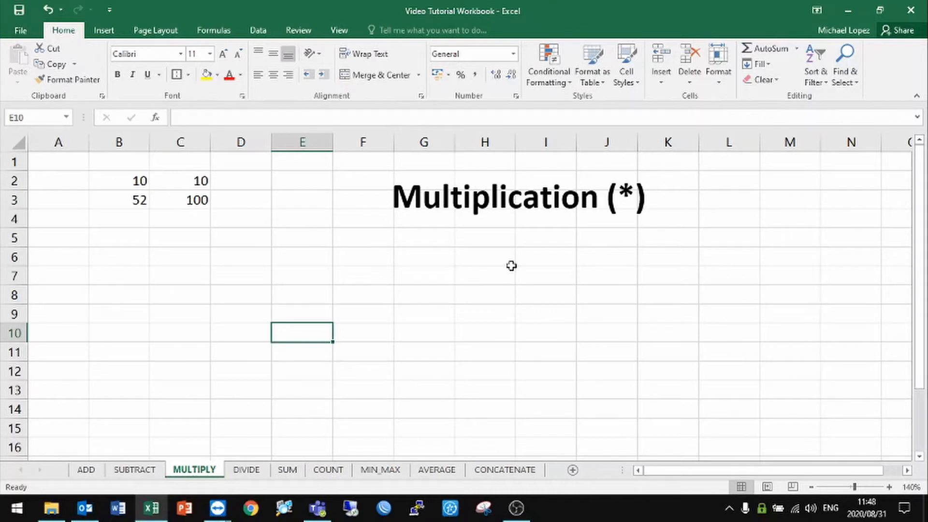
{"action": "left_click", "coordinate": [260, 186]}
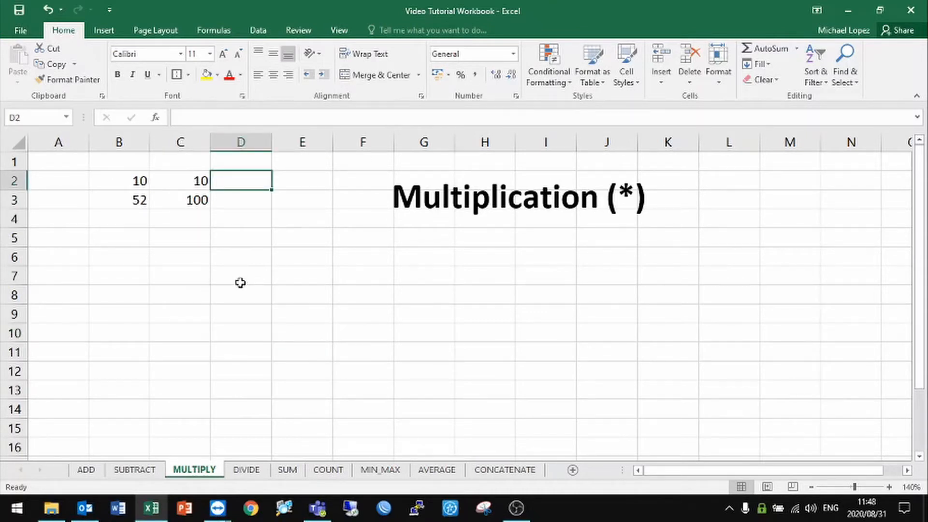
{"action": "type", "text": "=10"}
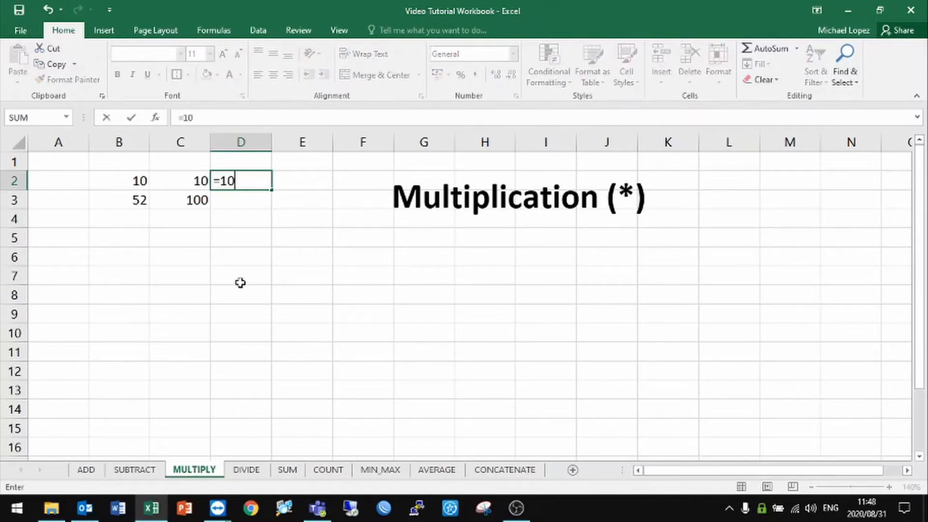
{"action": "type", "text": "*10"}
{"action": "key", "text": "Return"}
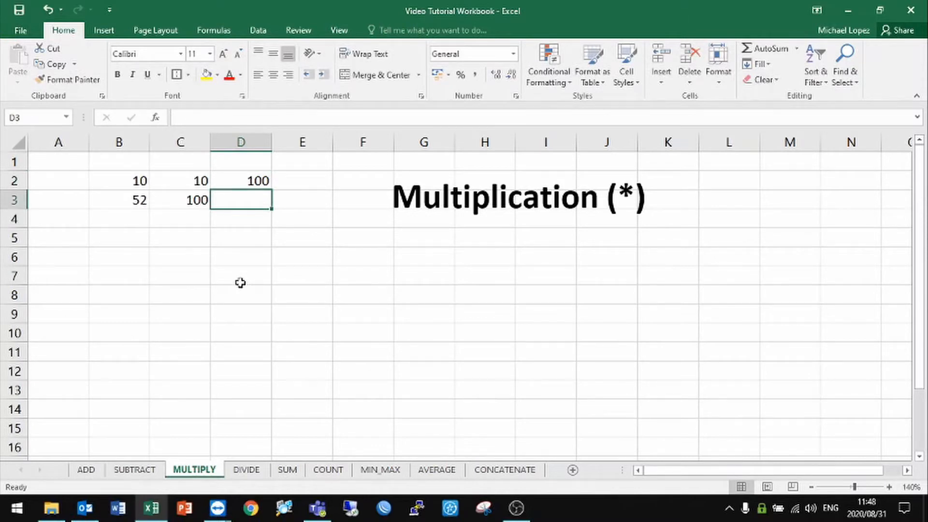
Enter the cell-reference formula =B3*C3 in cell D3 of the MULTIPLY sheet.
{"action": "type", "text": "="}
{"action": "left_click", "coordinate": [136, 200]}
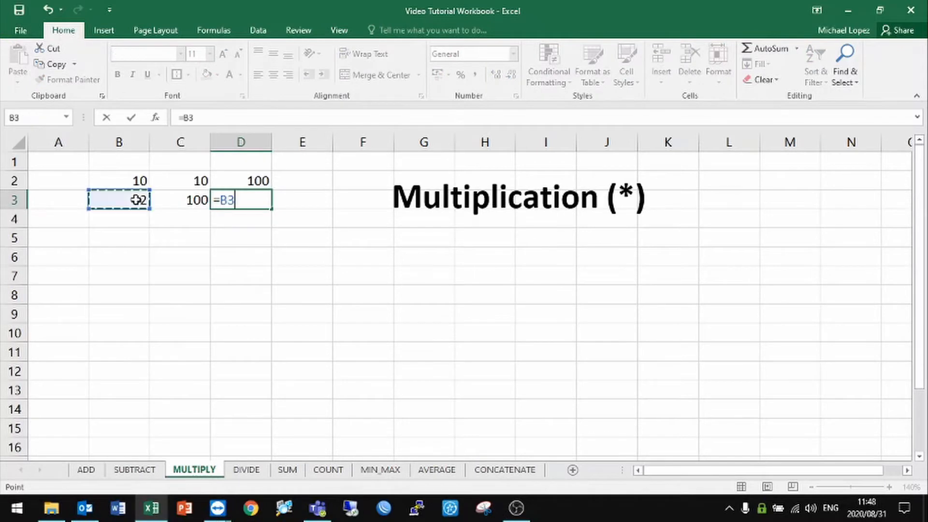
{"action": "type", "text": "*"}
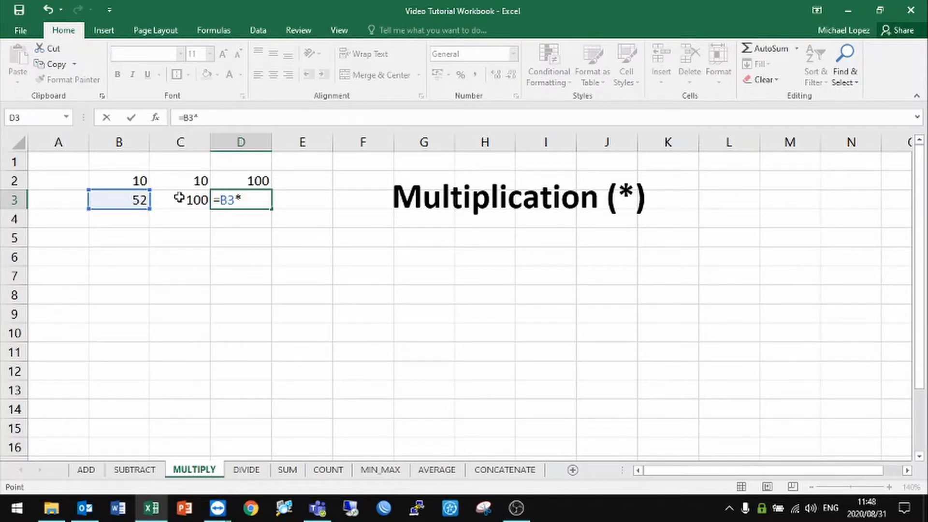
{"action": "left_click", "coordinate": [179, 198]}
{"action": "key", "text": "Return"}
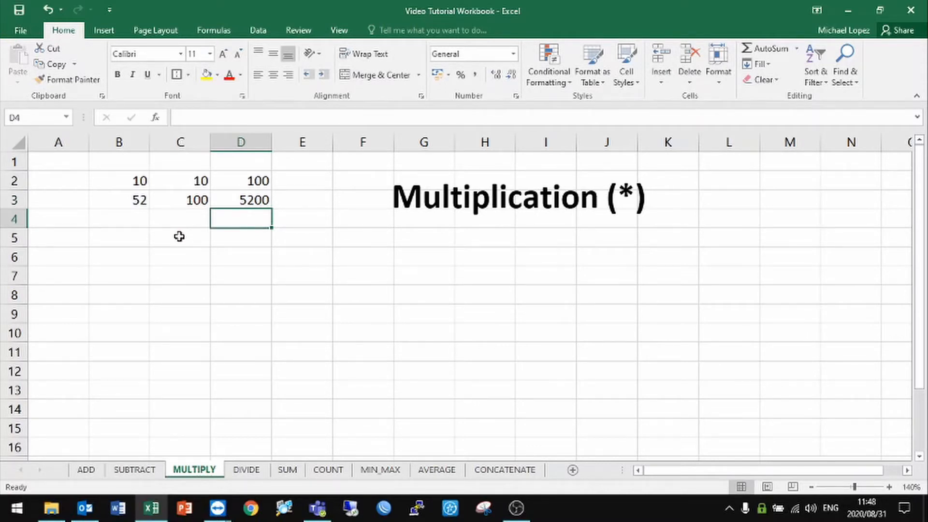
On the DIVIDE sheet, enter the formula =144/12 in cell D2.
{"action": "left_click", "coordinate": [245, 470]}
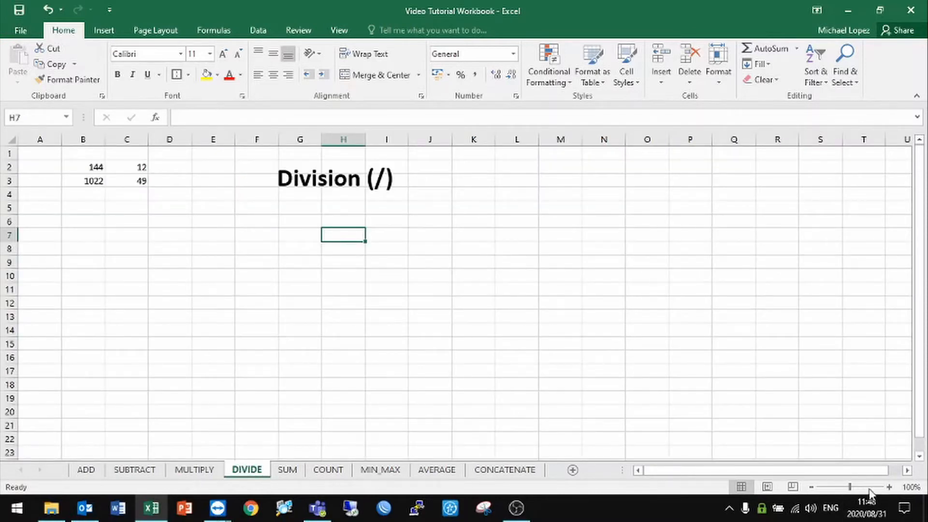
{"action": "left_click", "coordinate": [889, 487]}
{"action": "left_click", "coordinate": [889, 486]}
{"action": "left_click", "coordinate": [889, 486]}
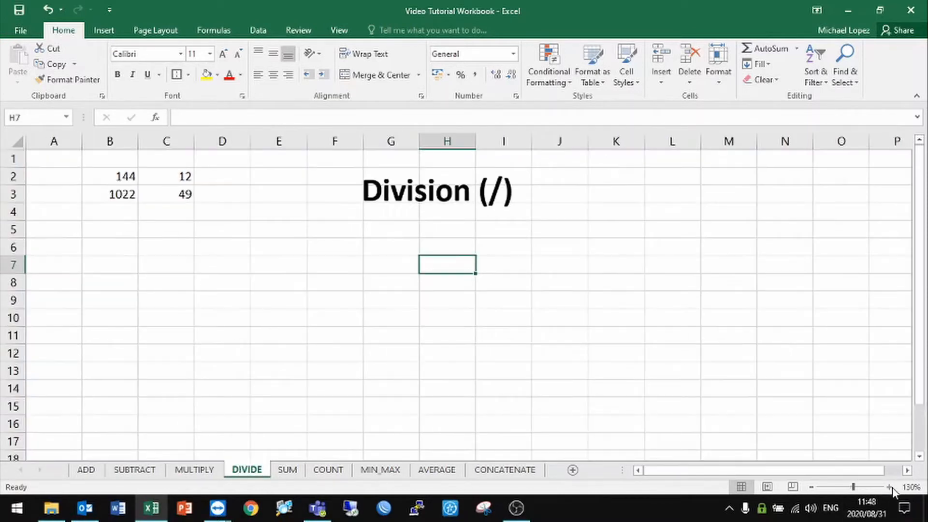
{"action": "left_click", "coordinate": [889, 487]}
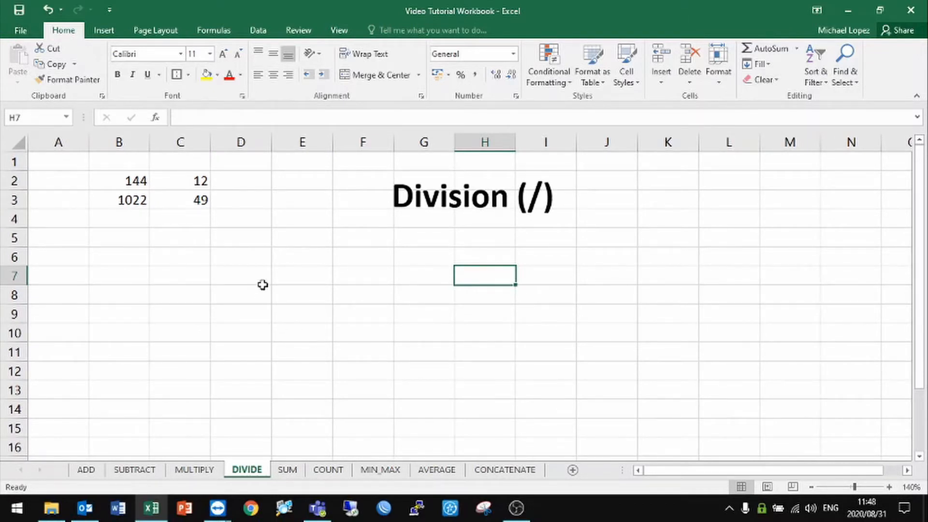
{"action": "left_click", "coordinate": [254, 180]}
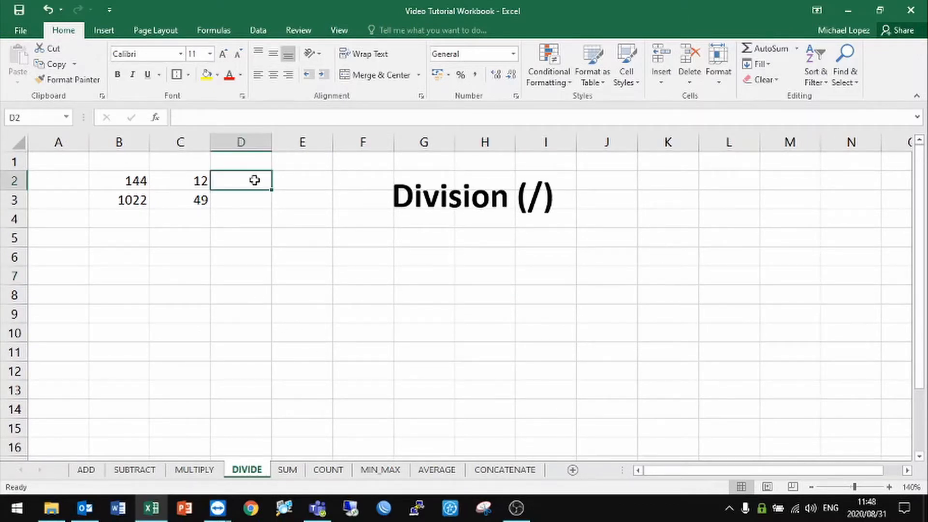
{"action": "type", "text": "=144"}
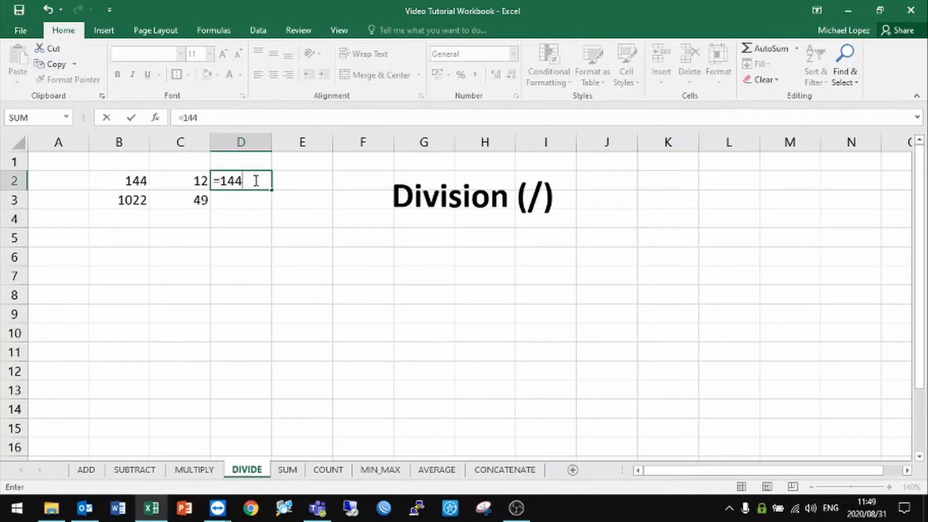
{"action": "type", "text": "/12"}
{"action": "key", "text": "Return"}
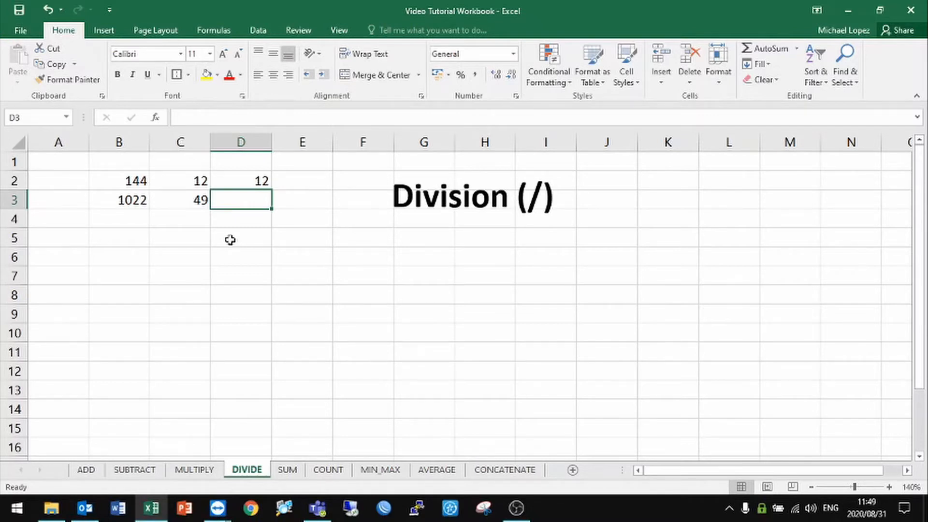
Enter the cell-reference formula =B3/C3 in cell D3 of the DIVIDE sheet.
{"action": "type", "text": "="}
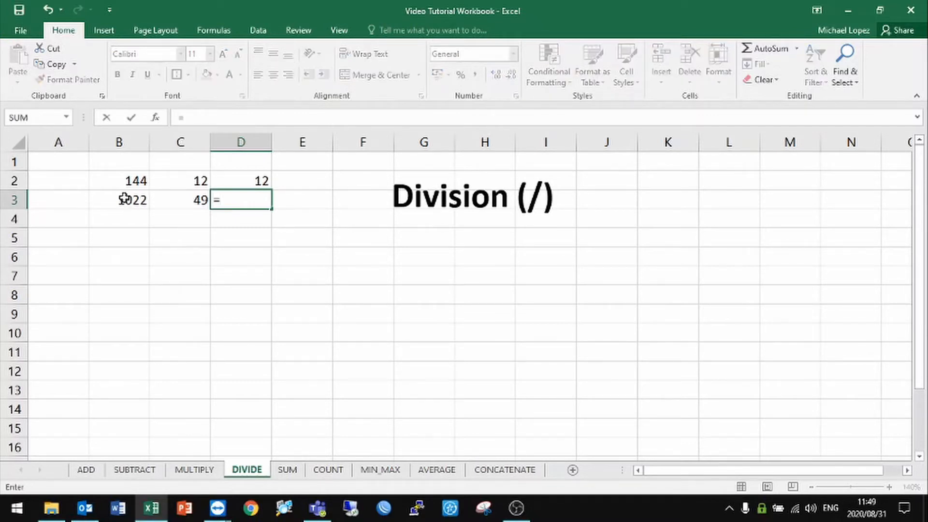
{"action": "left_click", "coordinate": [124, 201]}
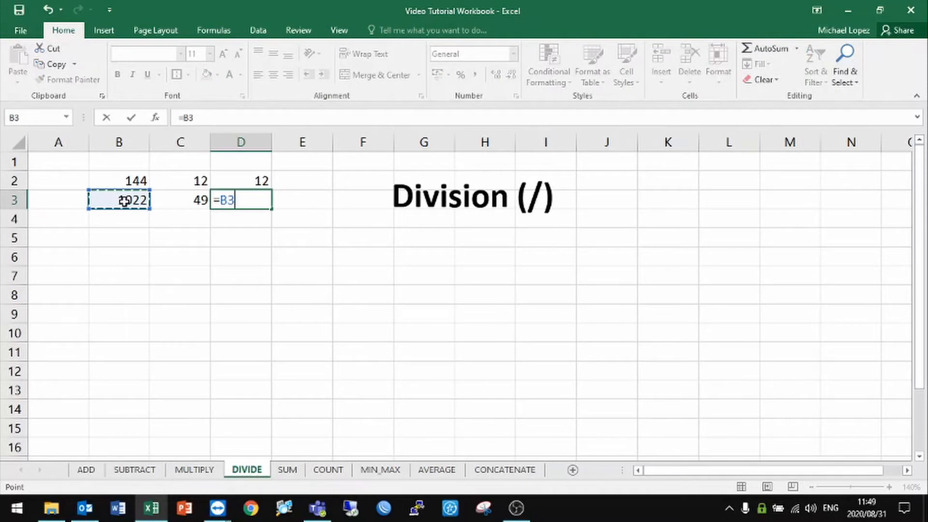
{"action": "type", "text": "/"}
{"action": "left_click", "coordinate": [178, 199]}
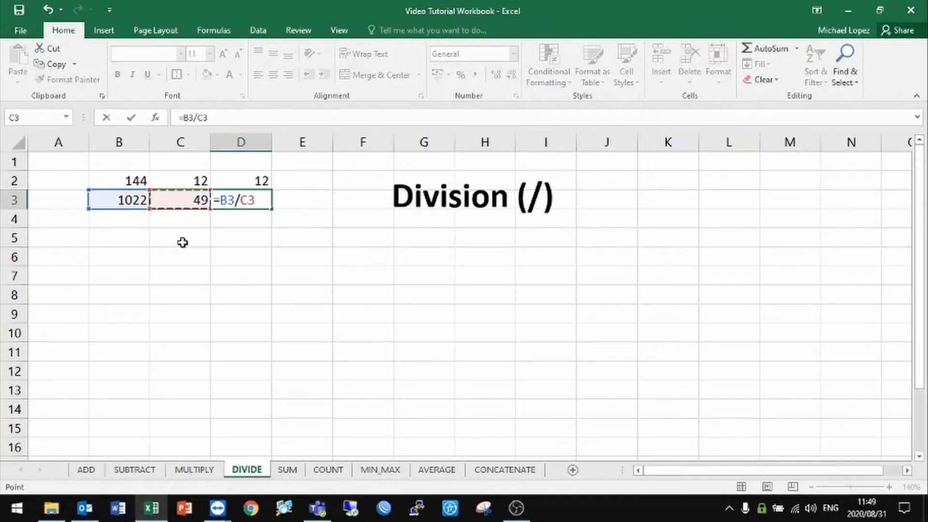
{"action": "key", "text": "Return"}
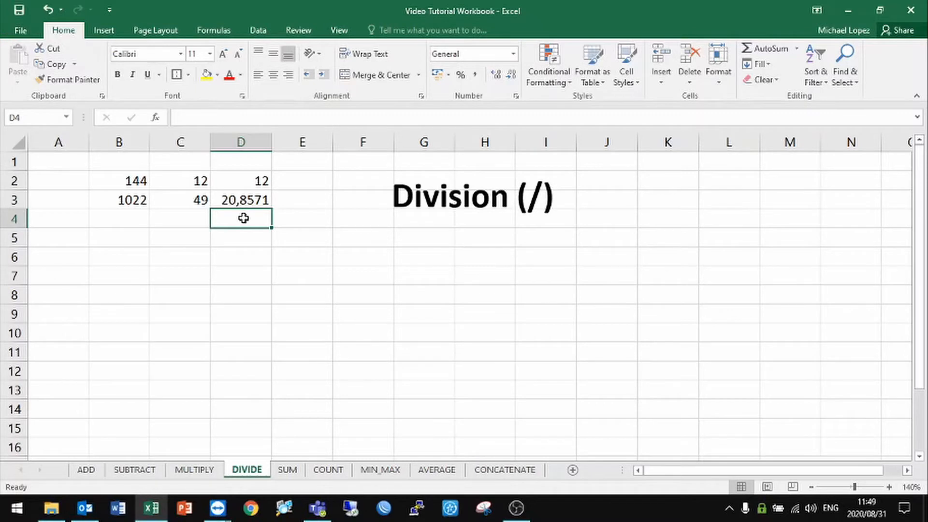
Format cell D3 of the DIVIDE sheet with the Number category and 2 decimal places.
{"action": "left_click", "coordinate": [241, 201]}
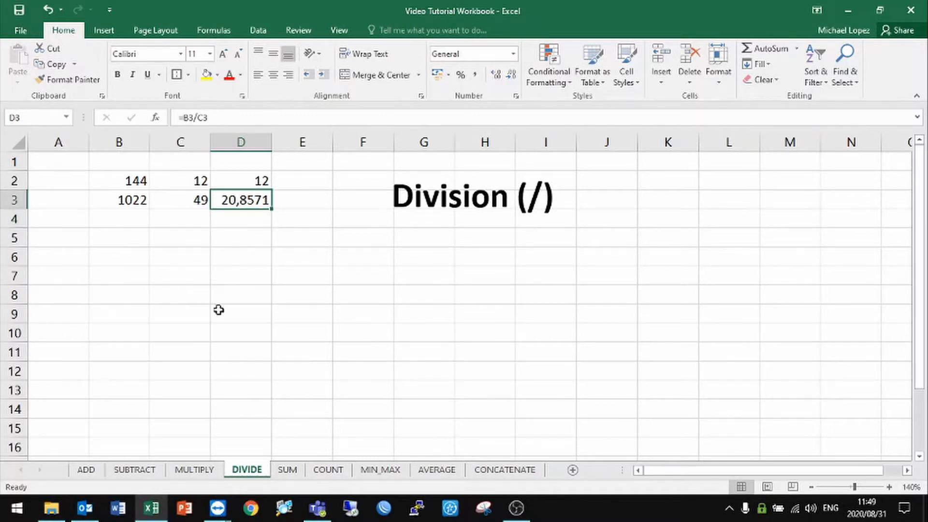
{"action": "right_click", "coordinate": [245, 199]}
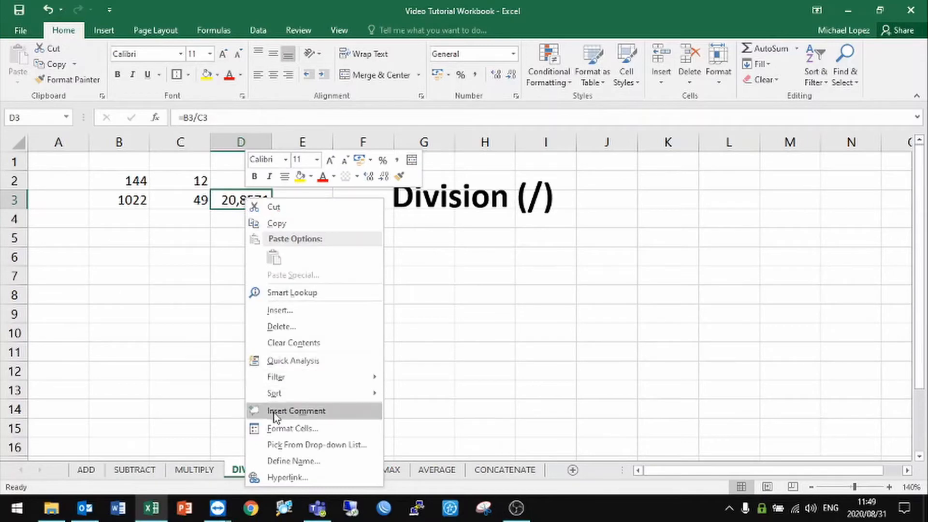
{"action": "left_click", "coordinate": [278, 428]}
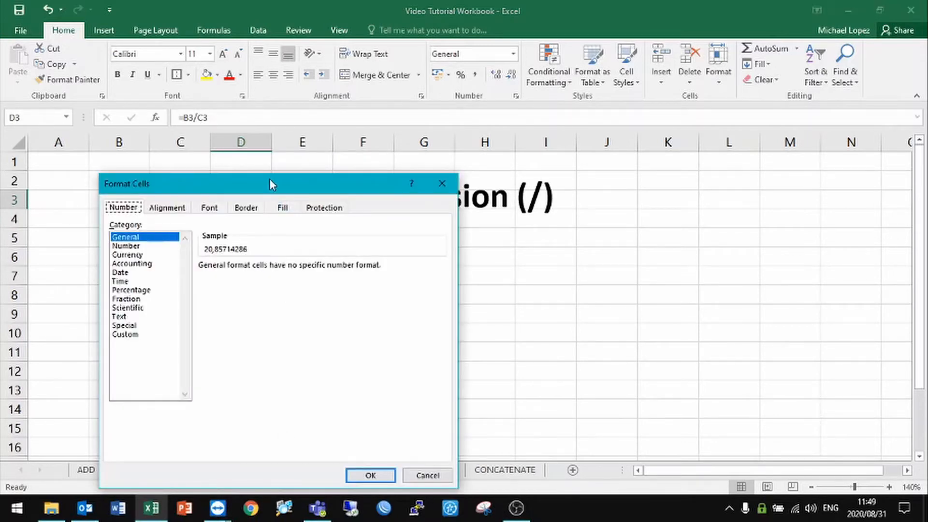
{"action": "left_click_drag", "start_coordinate": [270, 178], "coordinate": [467, 80]}
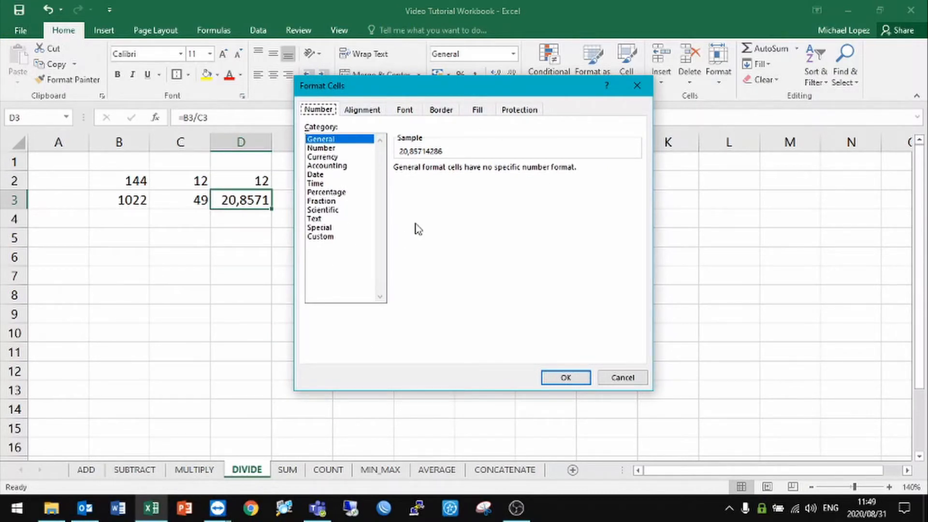
{"action": "left_click", "coordinate": [319, 147]}
{"action": "left_click", "coordinate": [319, 148]}
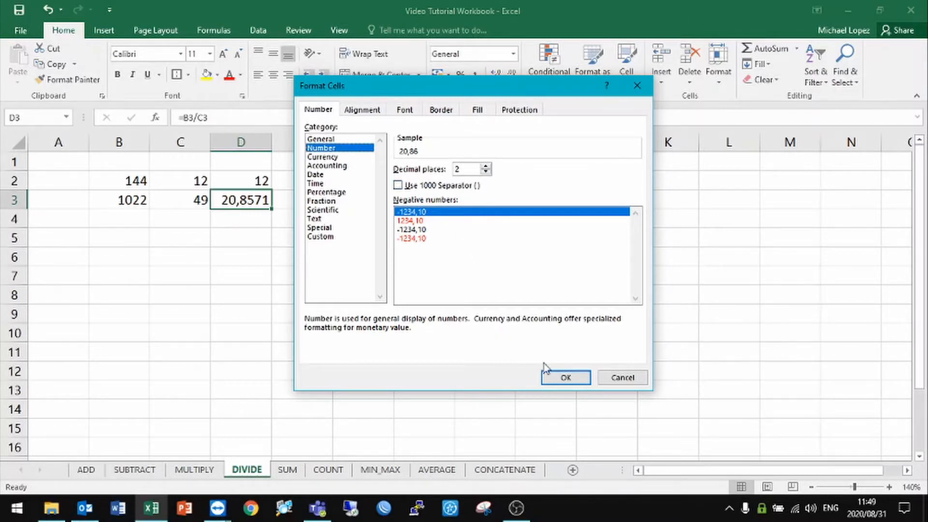
{"action": "left_click", "coordinate": [564, 377]}
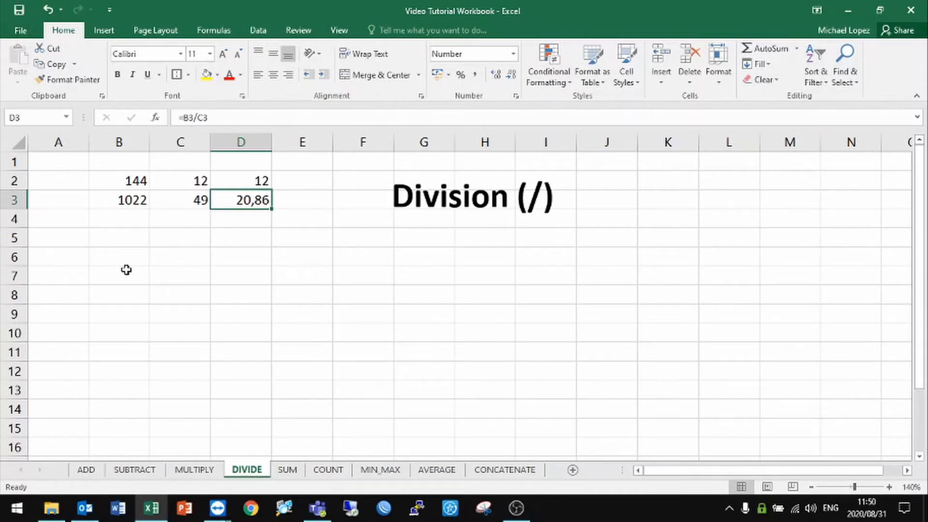
On the SUM sheet, total the four fruit quantities in cell D7 with the formula =sum(D2;D3;D4;D5).
{"action": "left_click", "coordinate": [288, 470]}
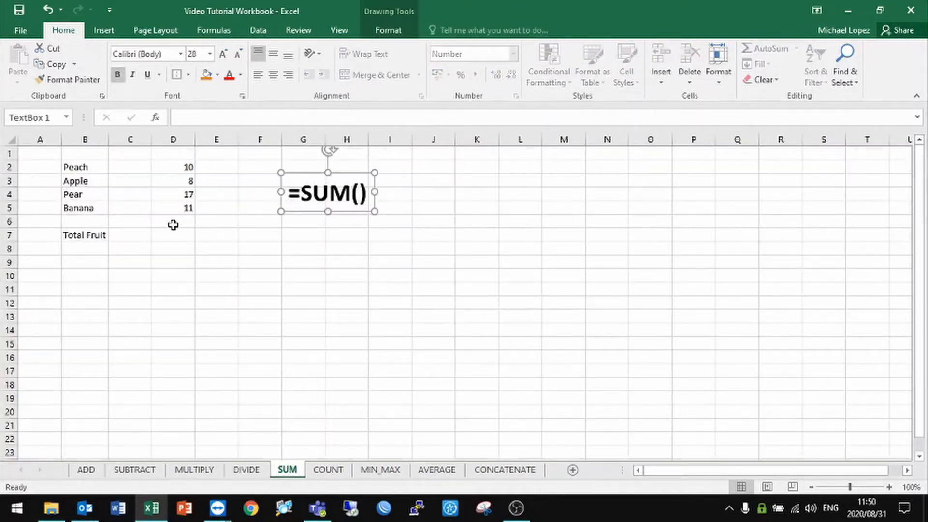
{"action": "left_click", "coordinate": [173, 223]}
{"action": "left_click", "coordinate": [888, 487]}
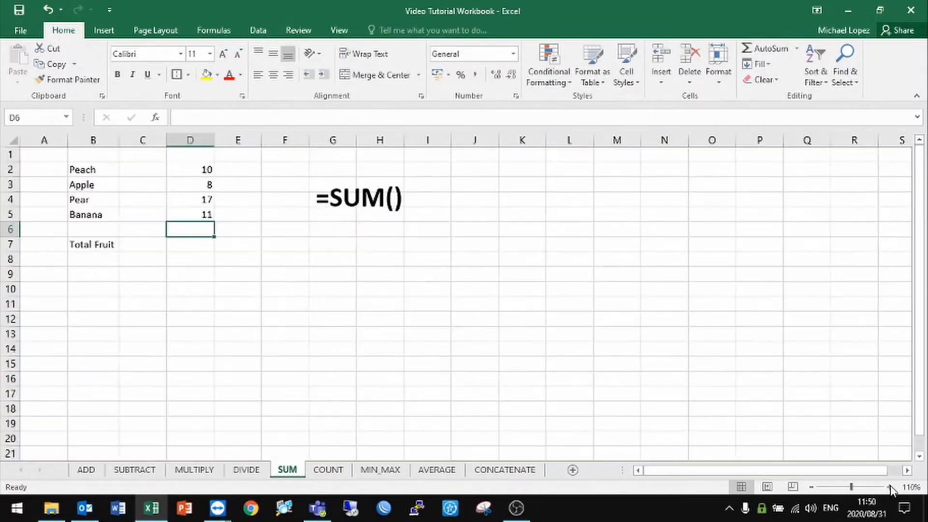
{"action": "left_click", "coordinate": [889, 487]}
{"action": "left_click", "coordinate": [889, 487]}
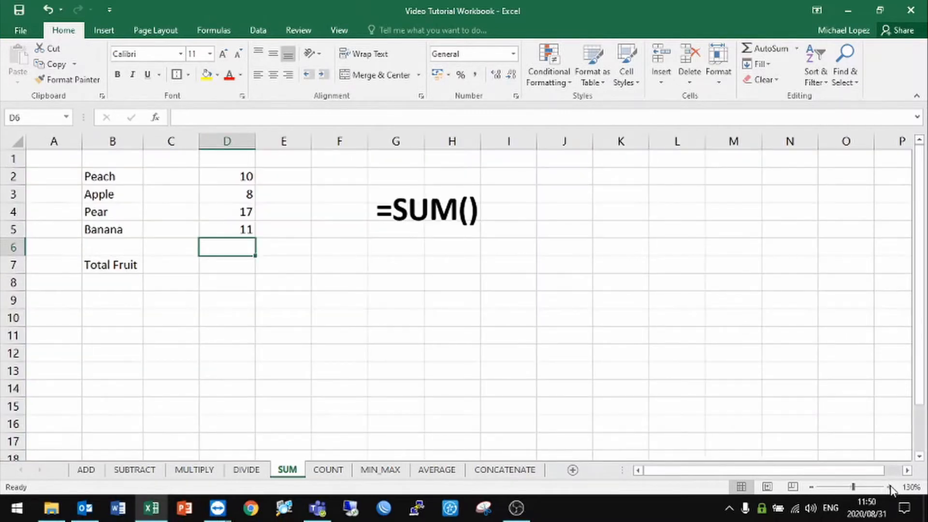
{"action": "left_click", "coordinate": [889, 487]}
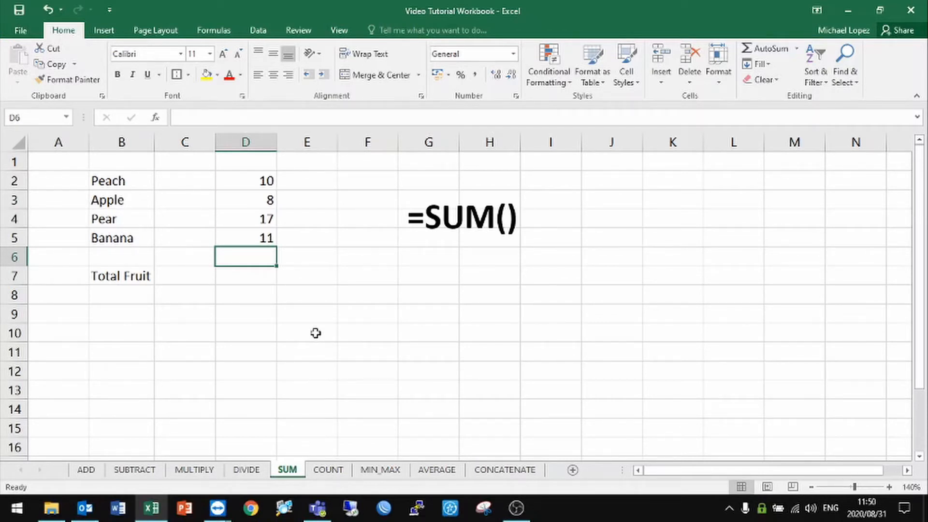
{"action": "left_click", "coordinate": [234, 277]}
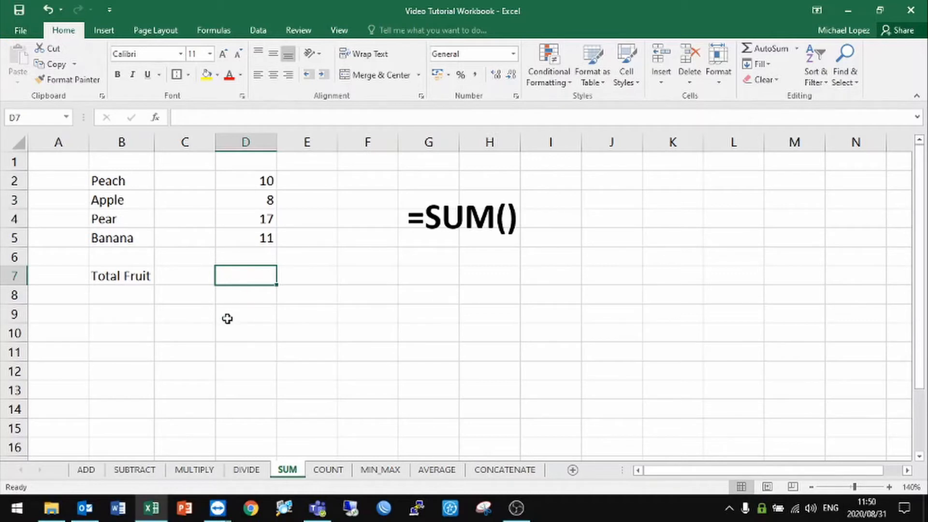
{"action": "type", "text": "="}
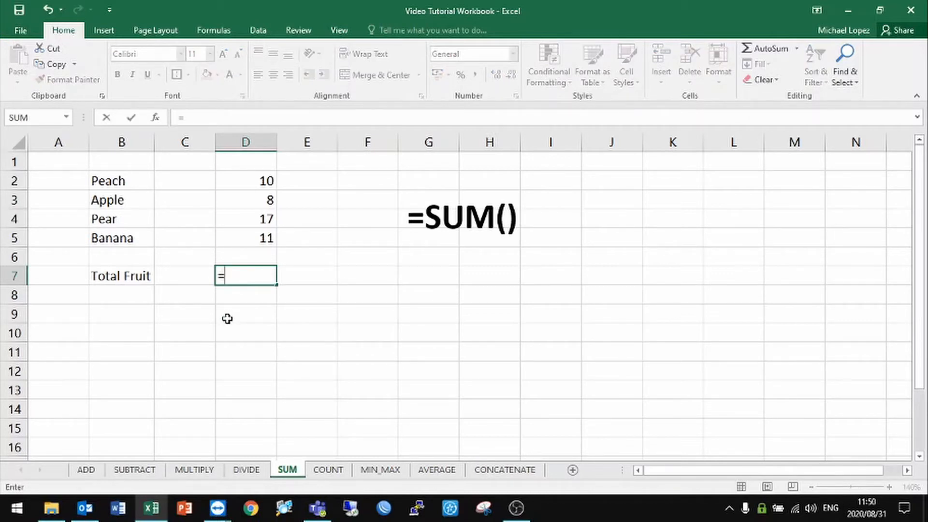
{"action": "type", "text": "sum"}
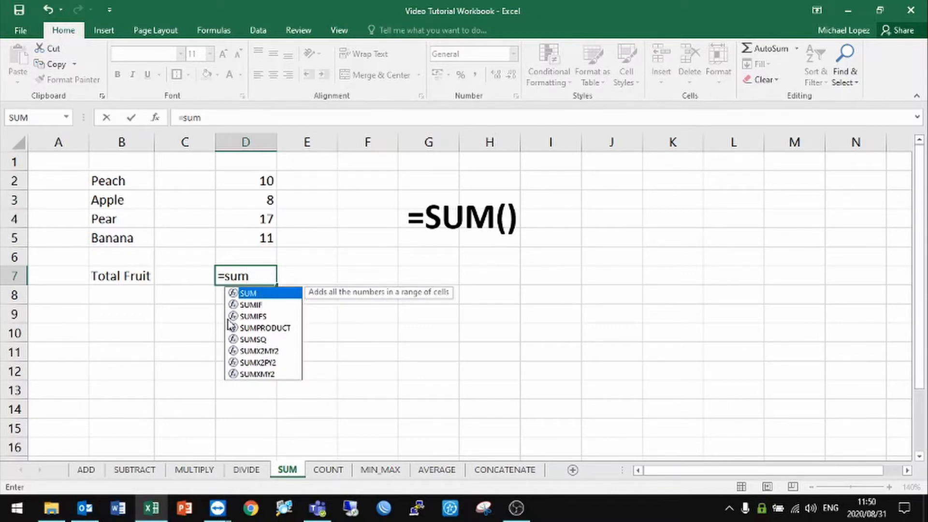
{"action": "type", "text": "("}
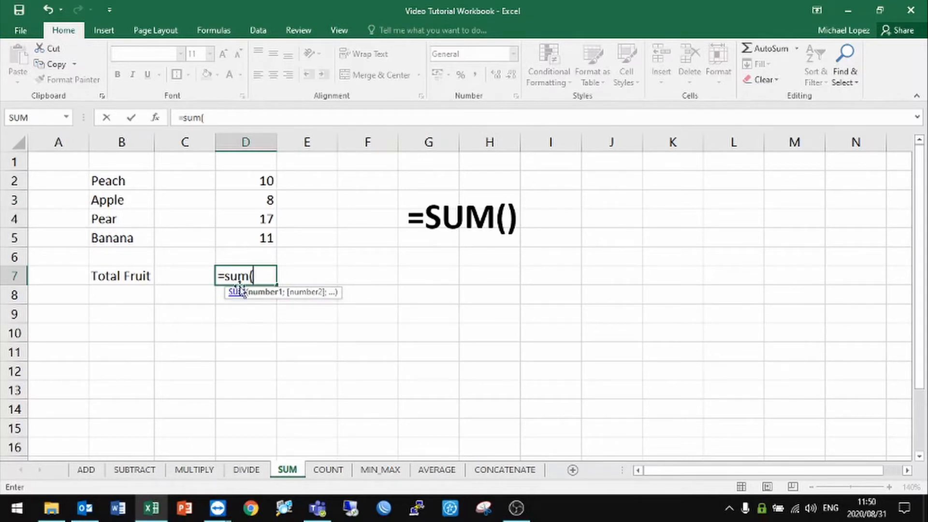
{"action": "left_click", "coordinate": [244, 179]}
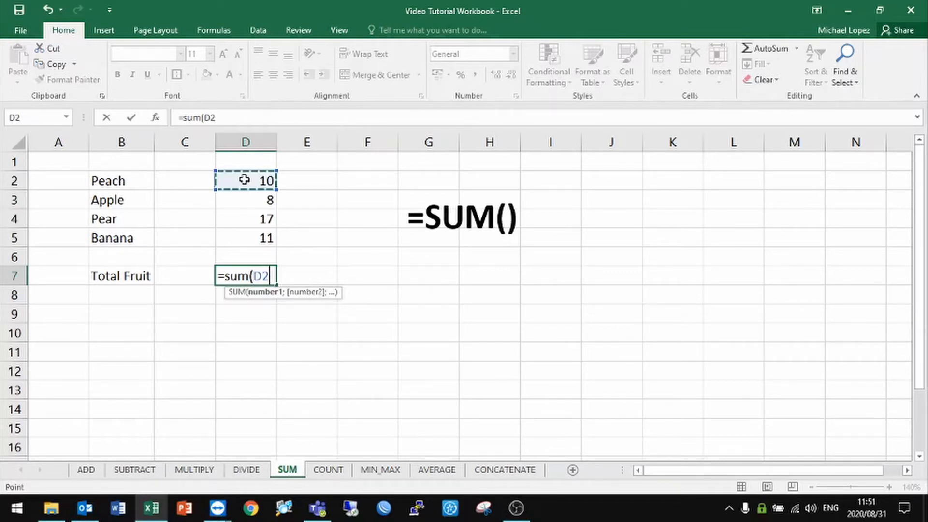
{"action": "type", "text": ";"}
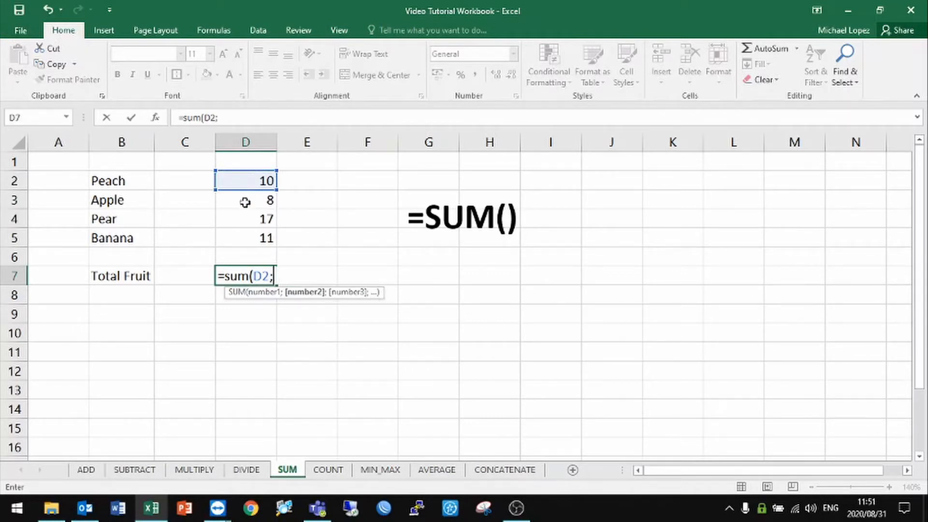
{"action": "left_click", "coordinate": [245, 202]}
{"action": "type", "text": ";"}
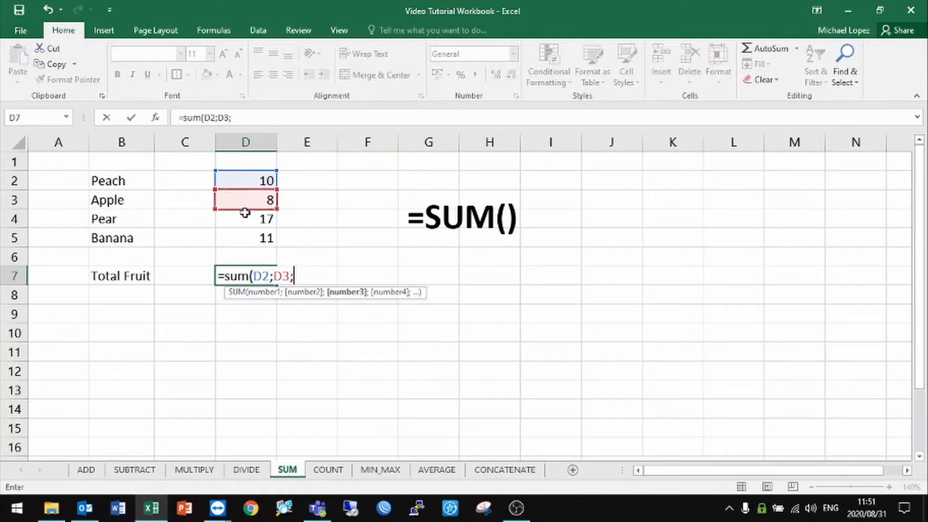
{"action": "left_click", "coordinate": [245, 224]}
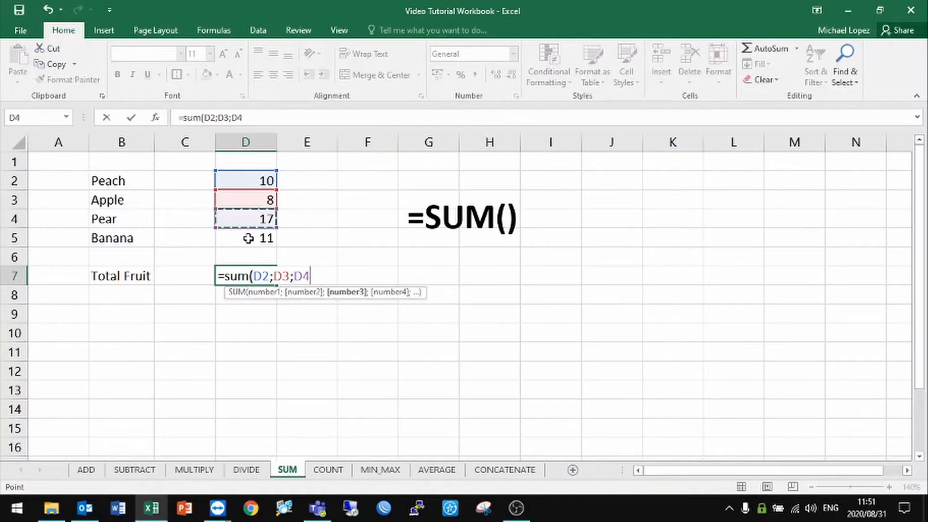
{"action": "type", "text": ";"}
{"action": "left_click", "coordinate": [248, 238]}
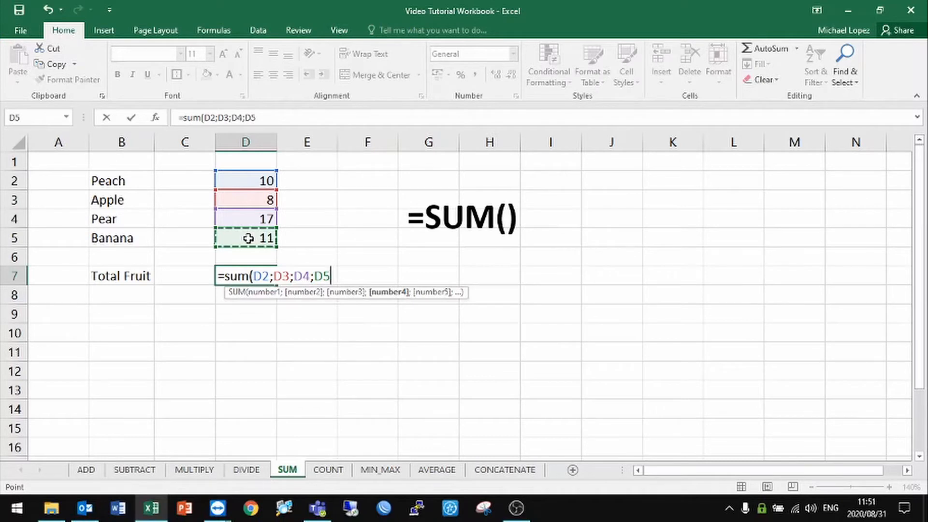
{"action": "type", "text": ")"}
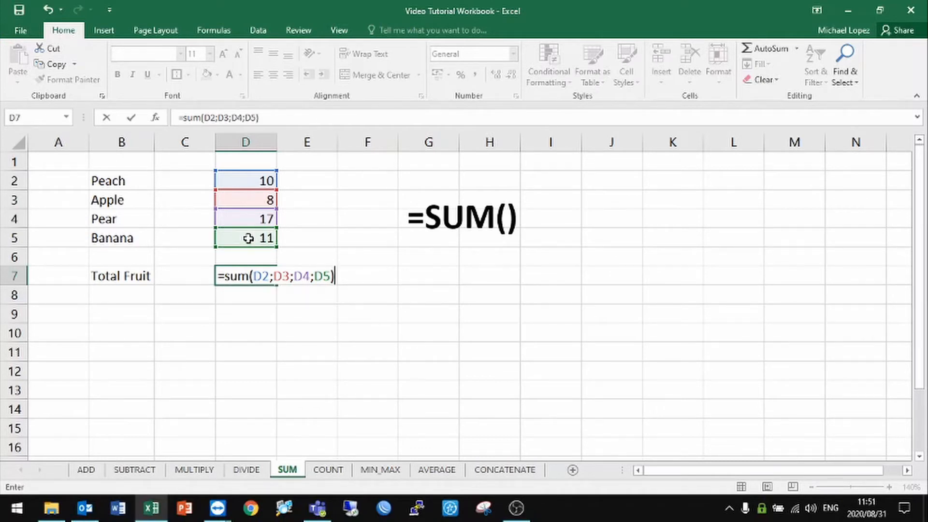
{"action": "key", "text": "Return"}
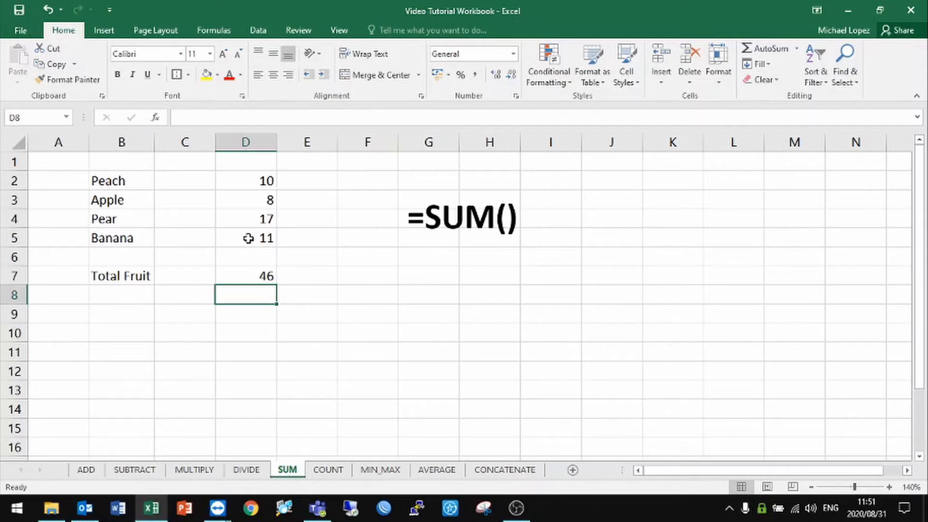
On the SUM sheet, total the fruit quantities in cell D8 with the range formula =sum(D2:D5).
{"action": "type", "text": "="}
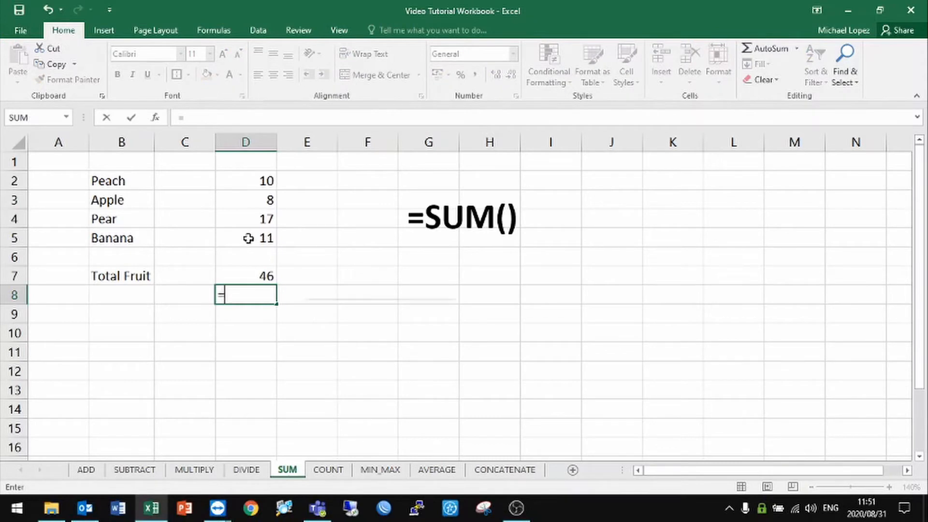
{"action": "type", "text": "sum("}
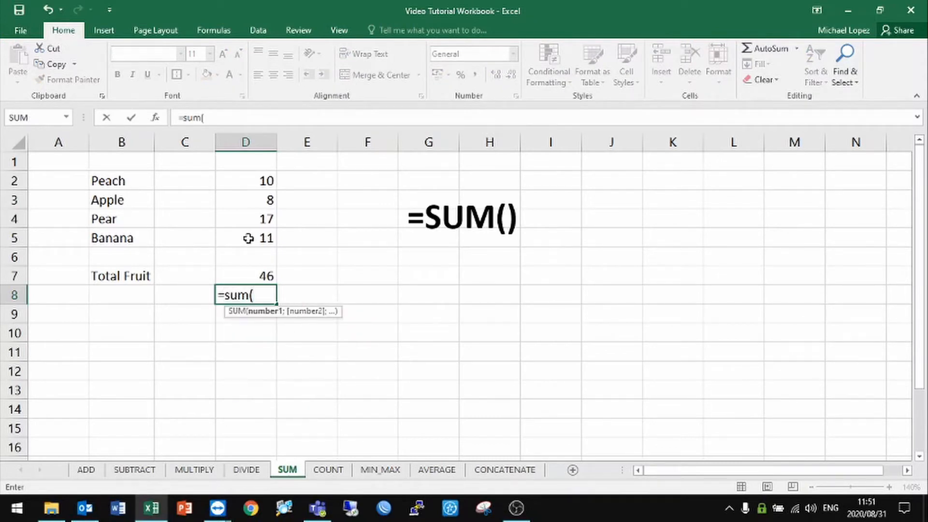
{"action": "left_click", "coordinate": [230, 178]}
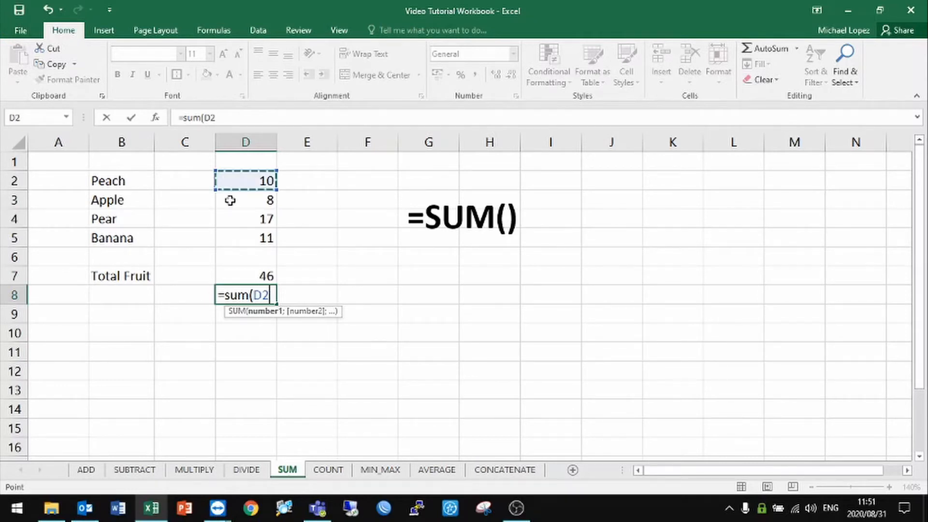
{"action": "key", "text": "F8"}
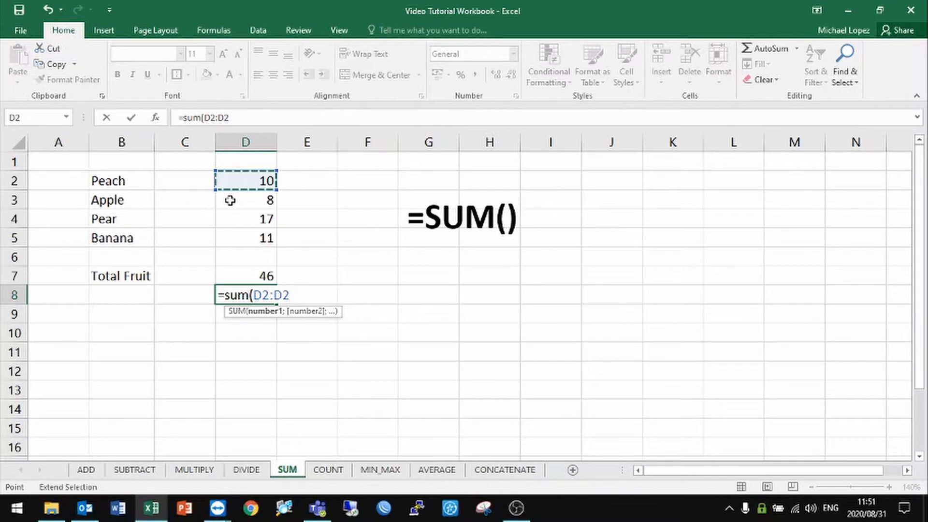
{"action": "left_click", "coordinate": [242, 240]}
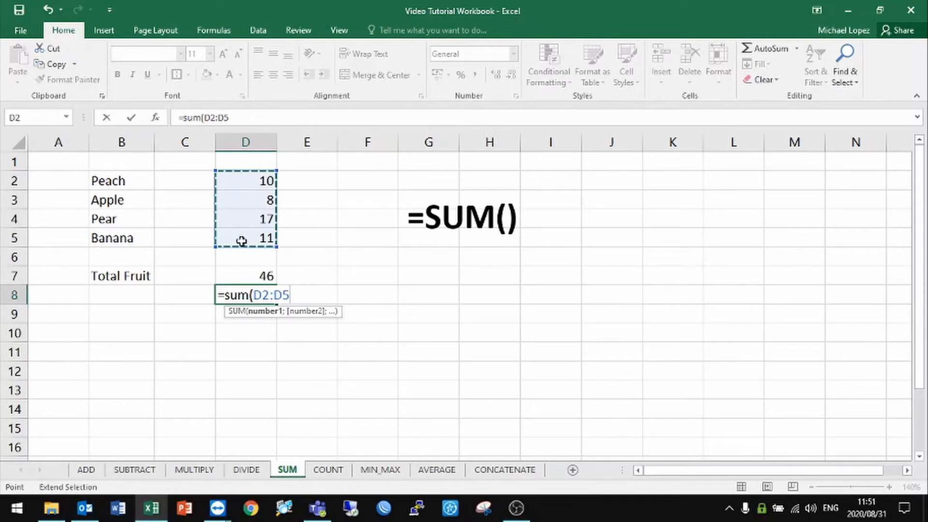
{"action": "type", "text": ")"}
{"action": "key", "text": "Return"}
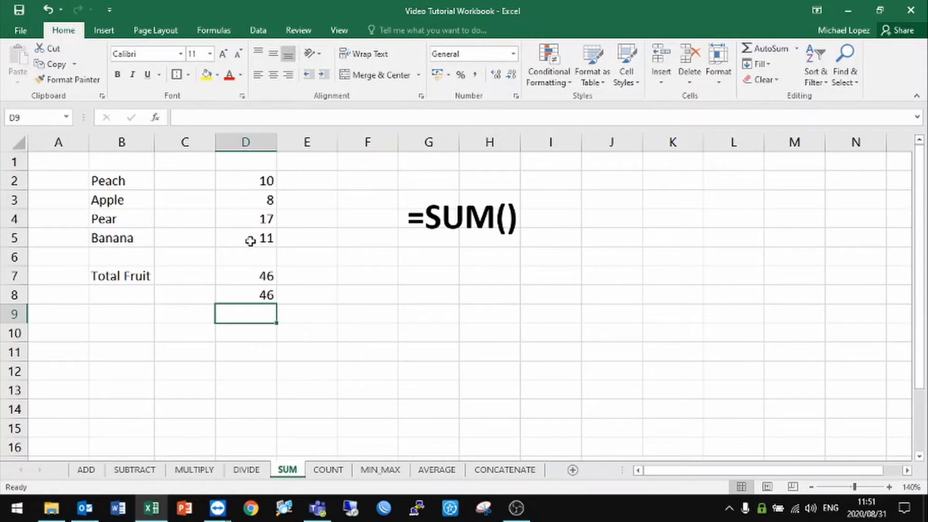
Enter the formula =sum(D2:D5) in cell D9 of the SUM sheet, picking the whole quantity range at once.
{"action": "double_click", "coordinate": [242, 315]}
{"action": "type", "text": "=su"}
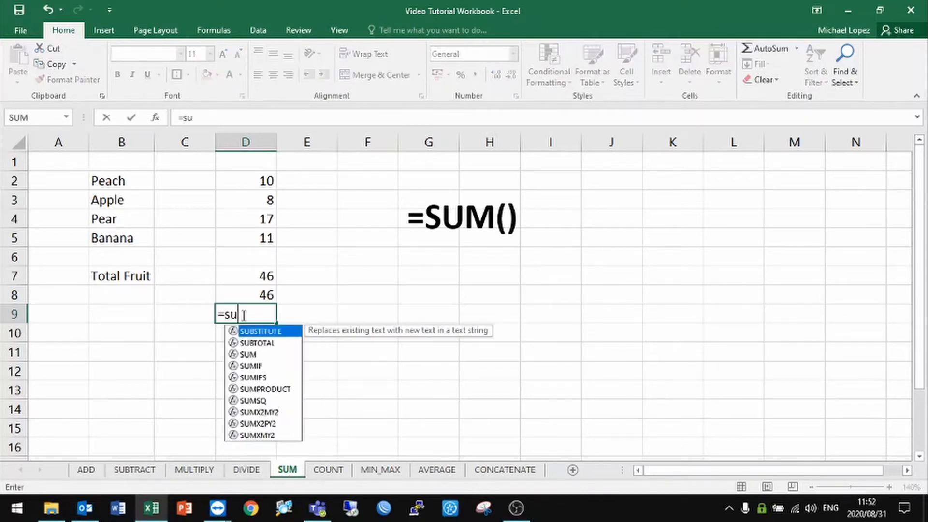
{"action": "type", "text": "m("}
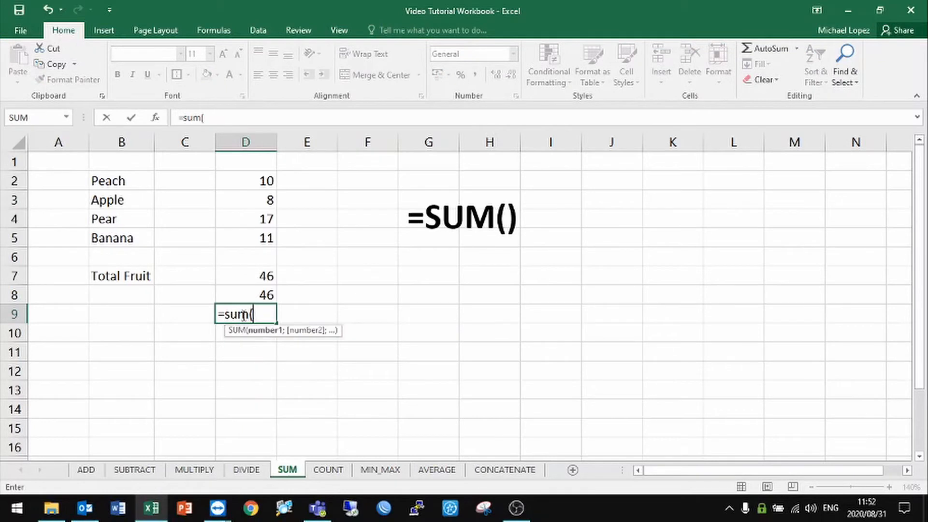
{"action": "left_click", "coordinate": [238, 179]}
{"action": "left_click_drag", "start_coordinate": [238, 179], "coordinate": [238, 236]}
{"action": "type", "text": ")"}
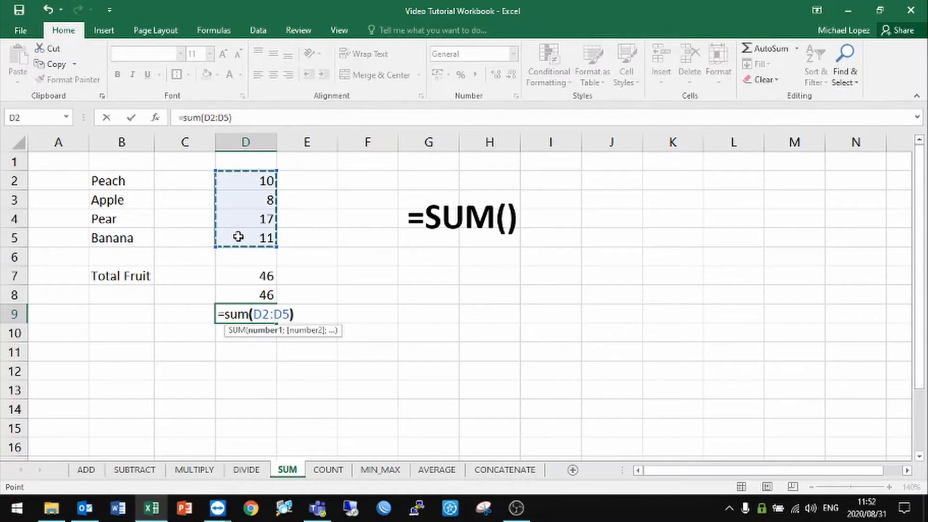
{"action": "key", "text": "Return"}
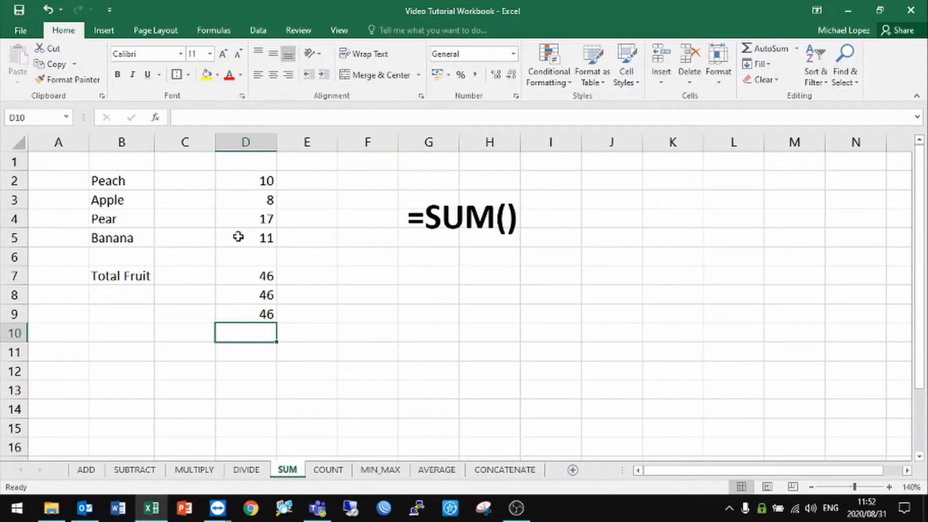
Review the full SUM formula in cell D9, leaving the cell's edit mode without changing it.
{"action": "left_click", "coordinate": [240, 310]}
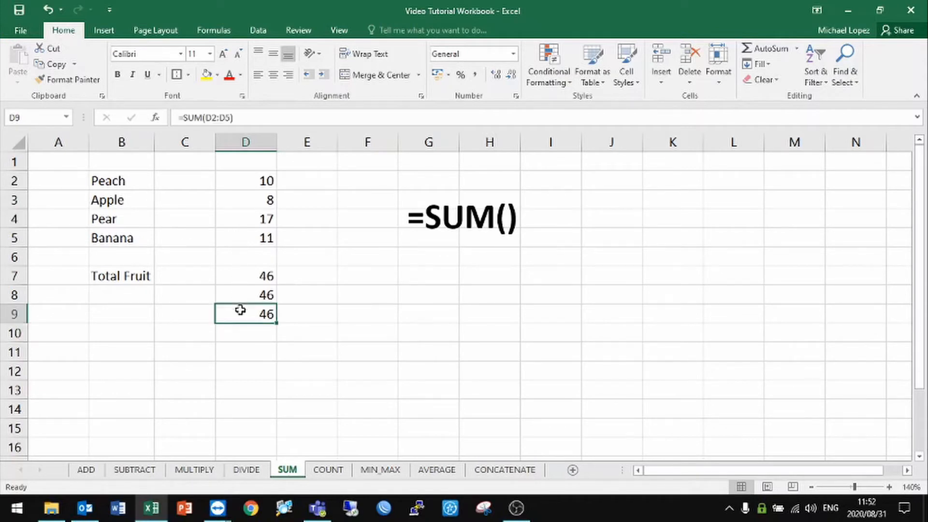
{"action": "left_click", "coordinate": [235, 119]}
{"action": "left_click_drag", "start_coordinate": [235, 118], "coordinate": [178, 118]}
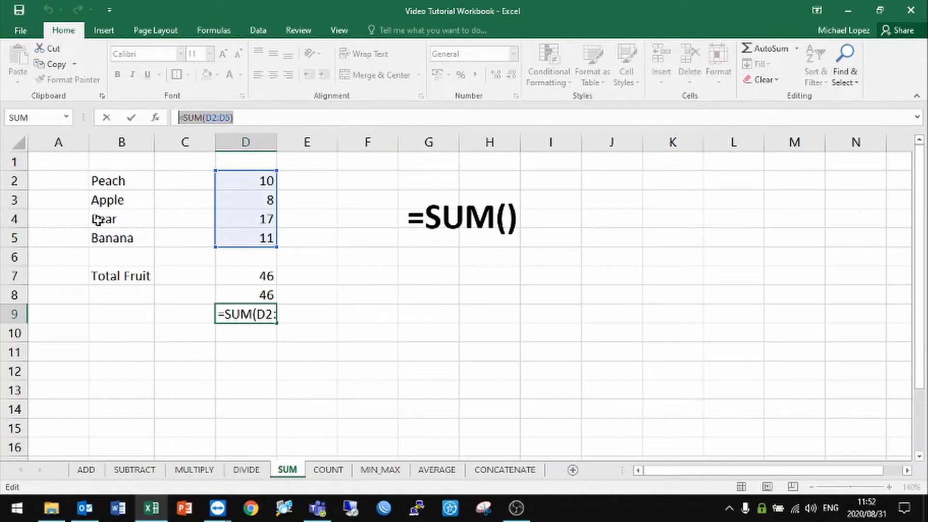
{"action": "left_click", "coordinate": [327, 469]}
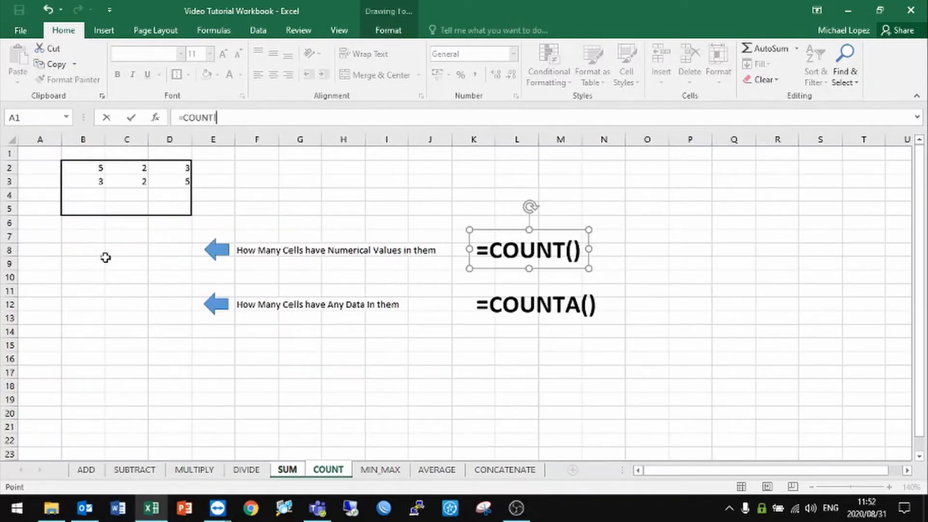
{"action": "left_click", "coordinate": [289, 168]}
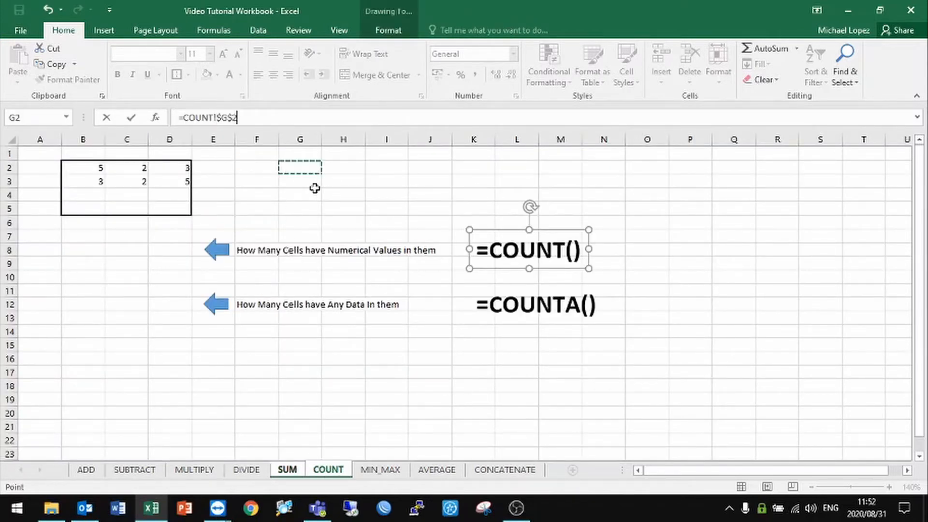
{"action": "key", "text": "Escape"}
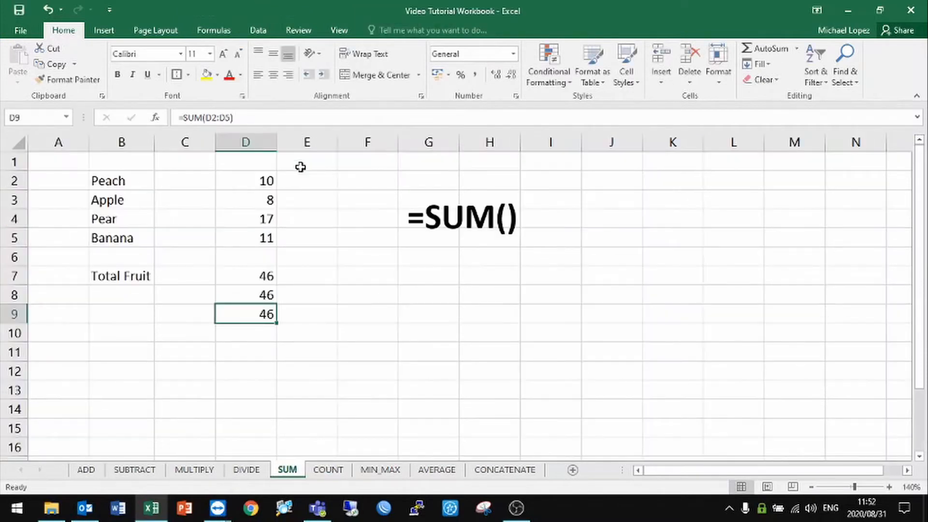
Open the COUNT sheet and examine the cells of the bordered block B2:D5.
{"action": "left_click", "coordinate": [321, 470]}
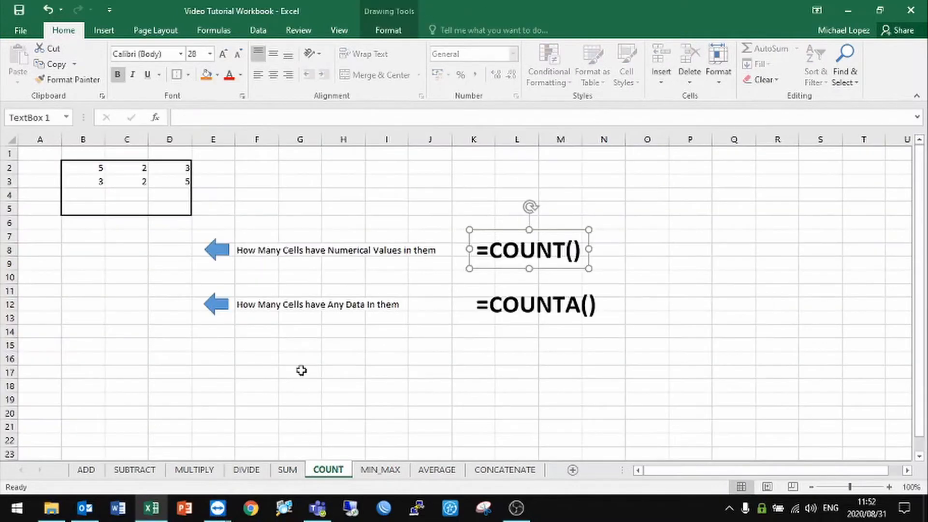
{"action": "left_click", "coordinate": [265, 173]}
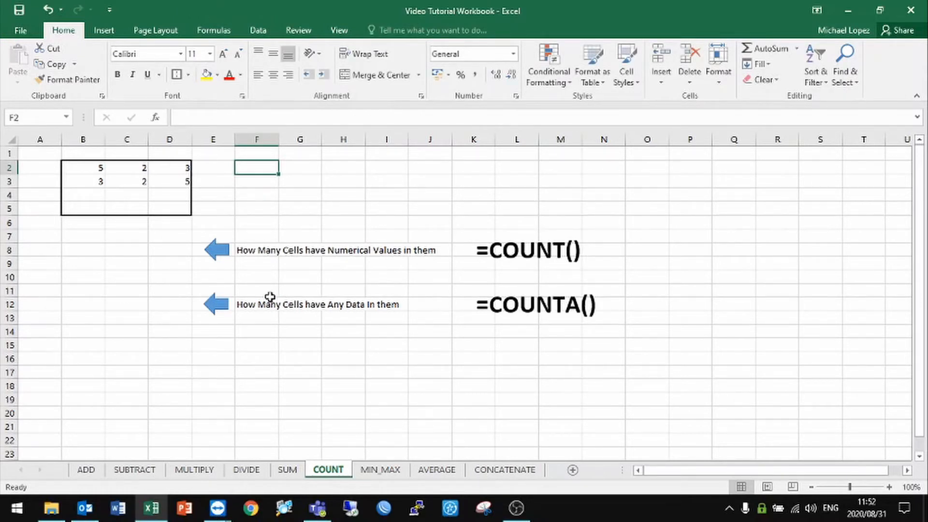
{"action": "left_click_drag", "start_coordinate": [95, 168], "coordinate": [162, 208]}
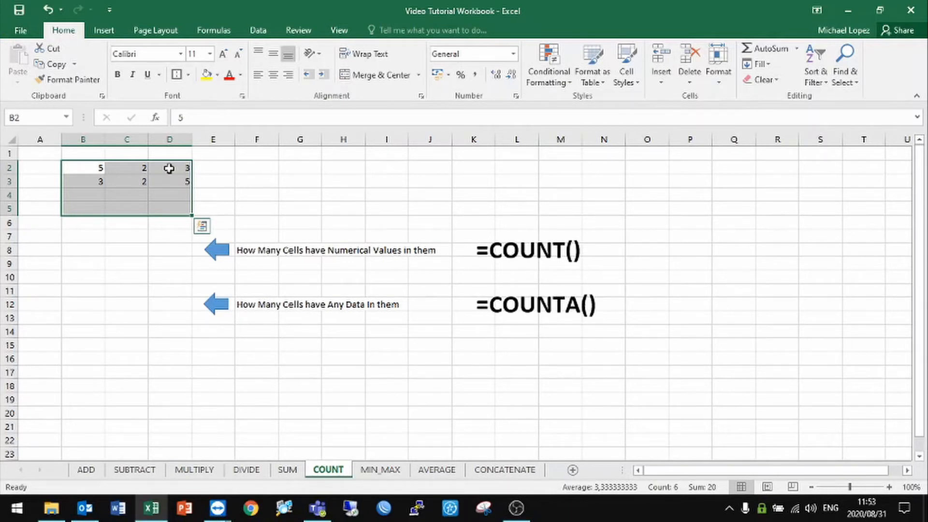
{"action": "left_click", "coordinate": [100, 167]}
{"action": "left_click", "coordinate": [94, 182]}
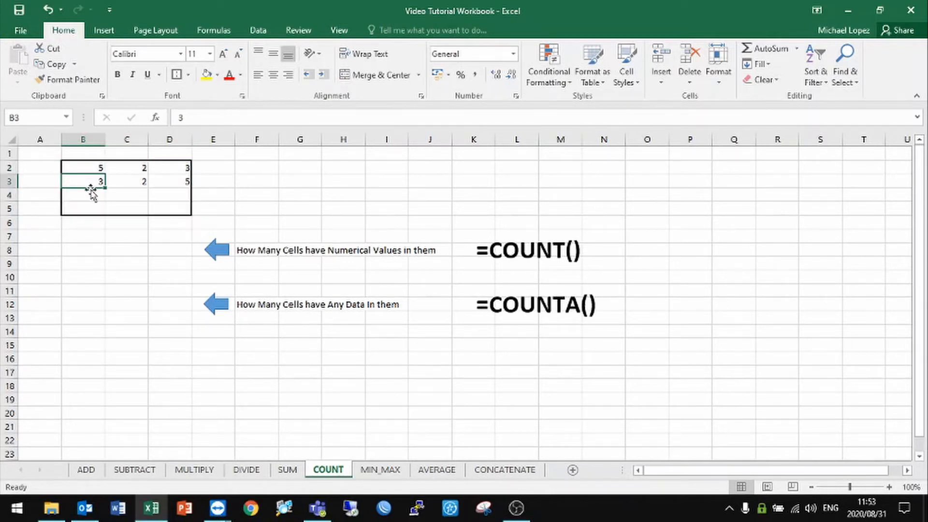
{"action": "left_click", "coordinate": [90, 198]}
{"action": "left_click", "coordinate": [89, 205]}
{"action": "left_click", "coordinate": [85, 169]}
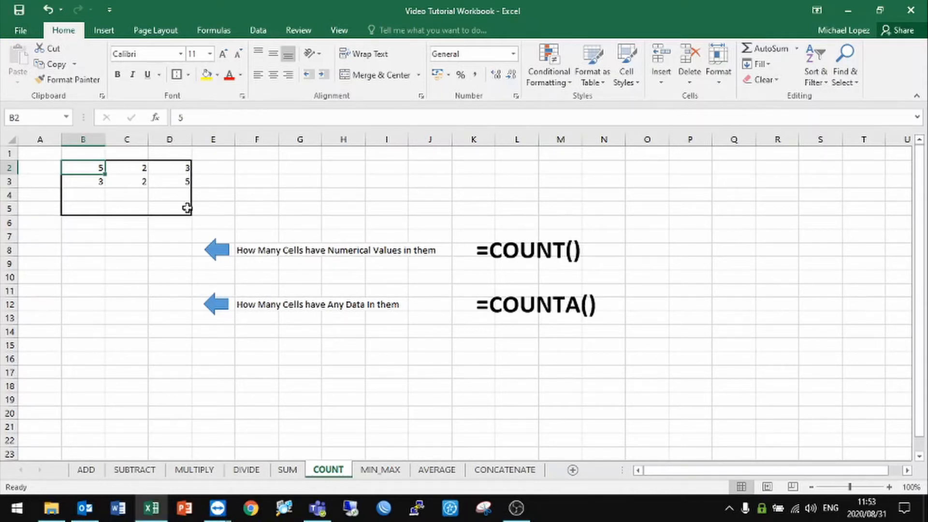
Count the numeric cells of the bordered block in cell B8 of the COUNT sheet with the formula =count(B2:D5).
{"action": "left_click", "coordinate": [83, 250]}
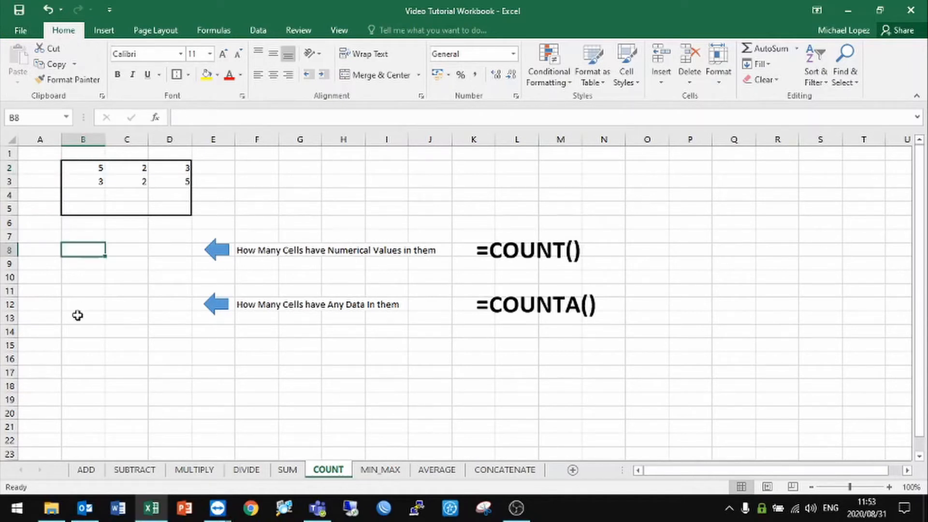
{"action": "type", "text": "=count"}
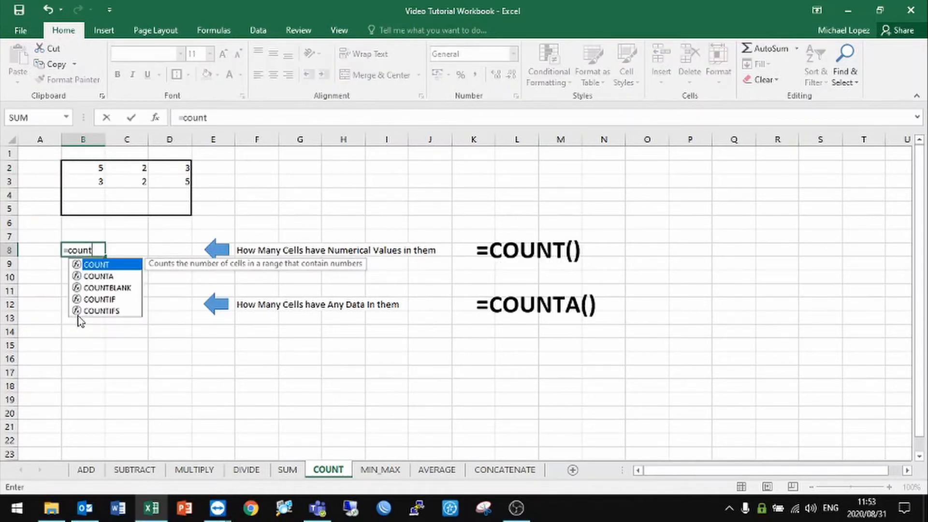
{"action": "type", "text": "("}
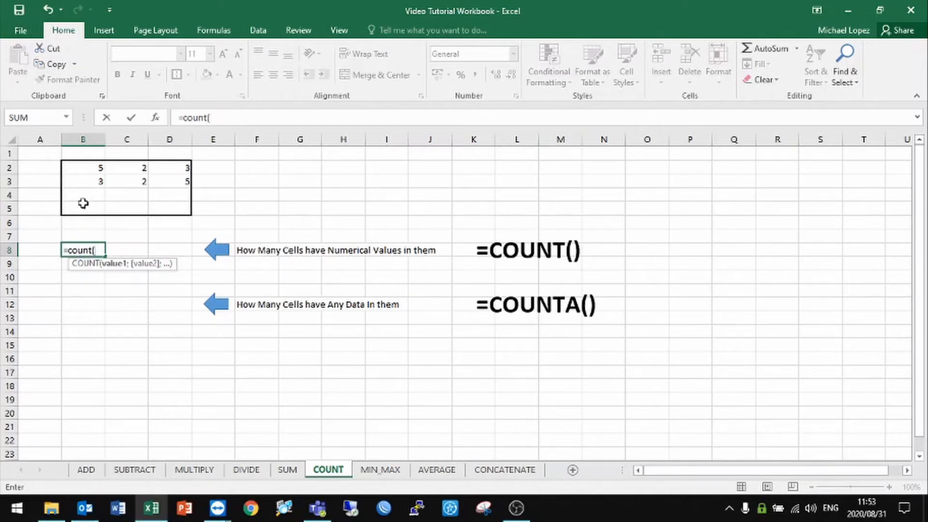
{"action": "left_click", "coordinate": [78, 165]}
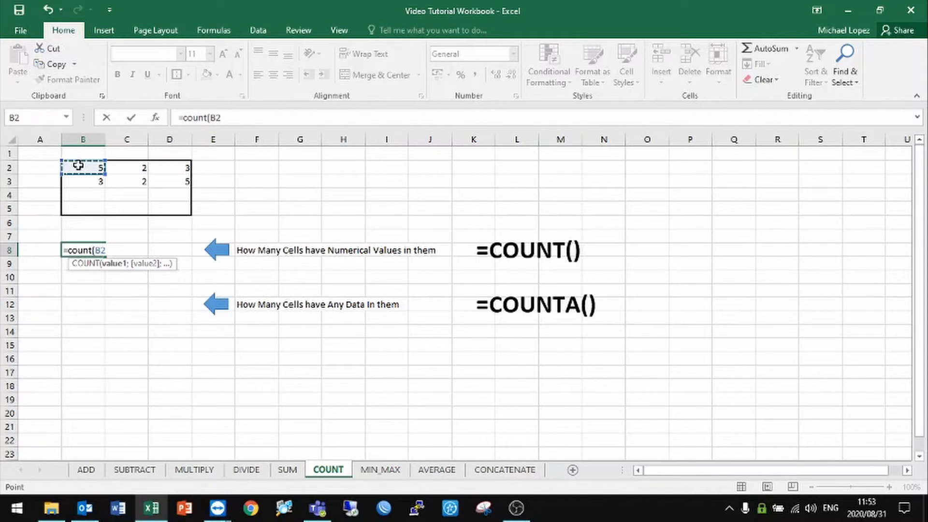
{"action": "left_click_drag", "start_coordinate": [77, 165], "coordinate": [166, 206]}
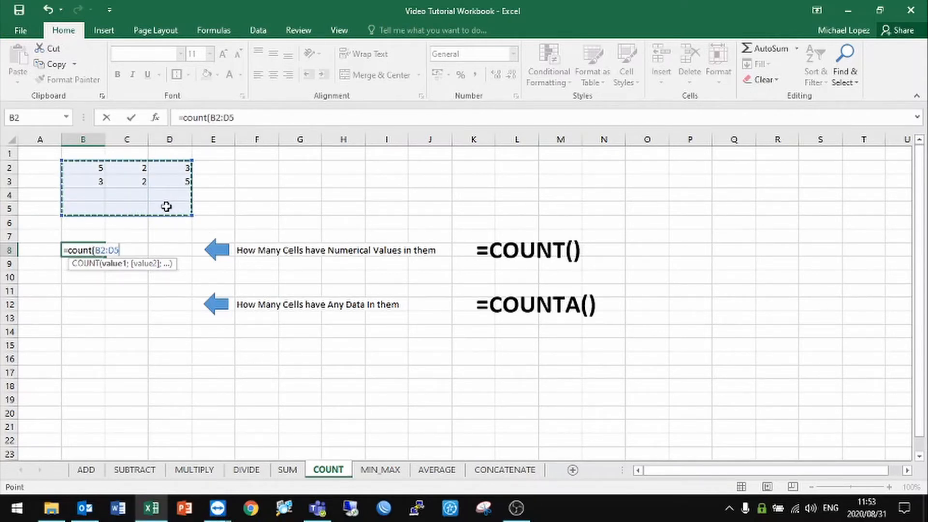
{"action": "type", "text": ")"}
{"action": "key", "text": "Return"}
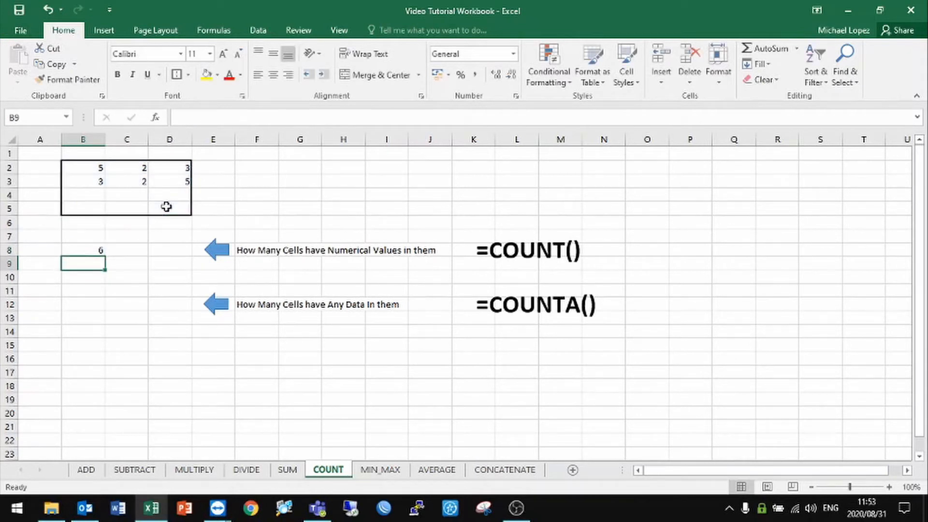
{"action": "left_click", "coordinate": [90, 249]}
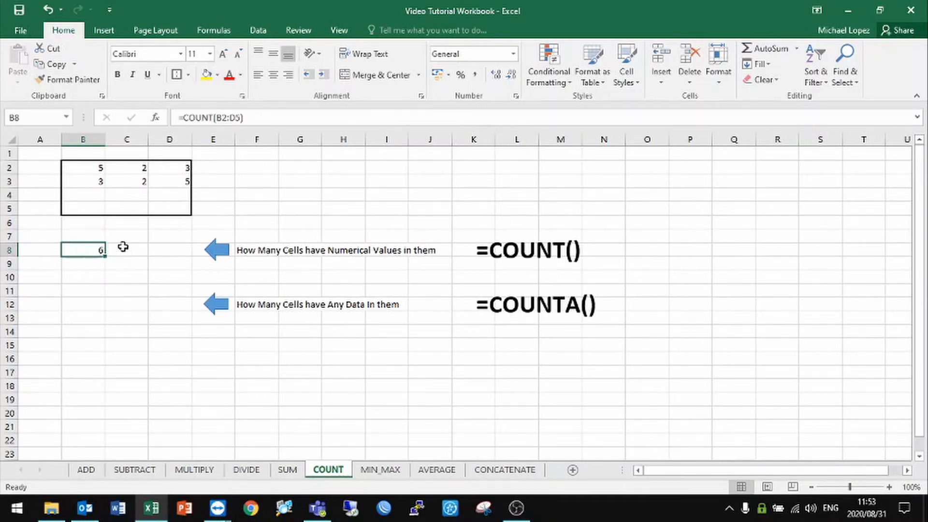
Add two more numbers to the bordered block on the COUNT sheet: 2 in cell B4 and 8 in cell C4.
{"action": "left_click", "coordinate": [92, 197]}
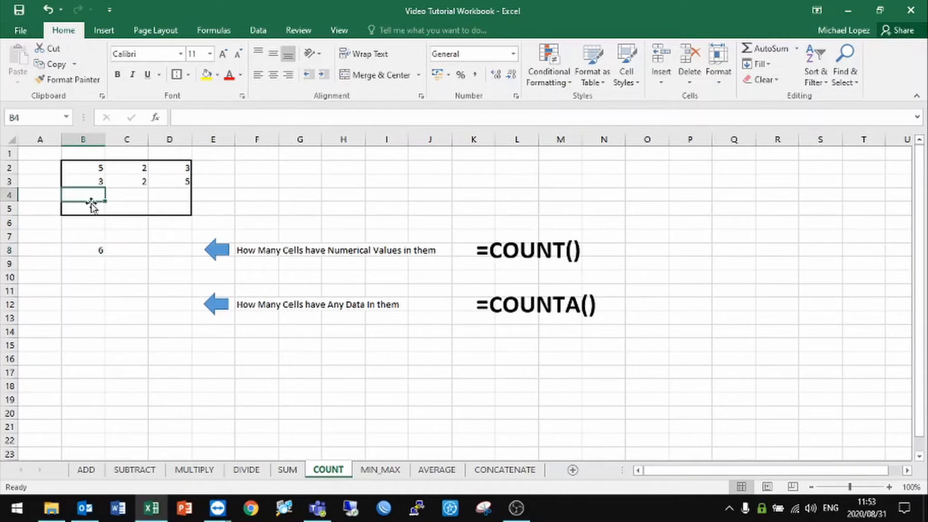
{"action": "type", "text": "2"}
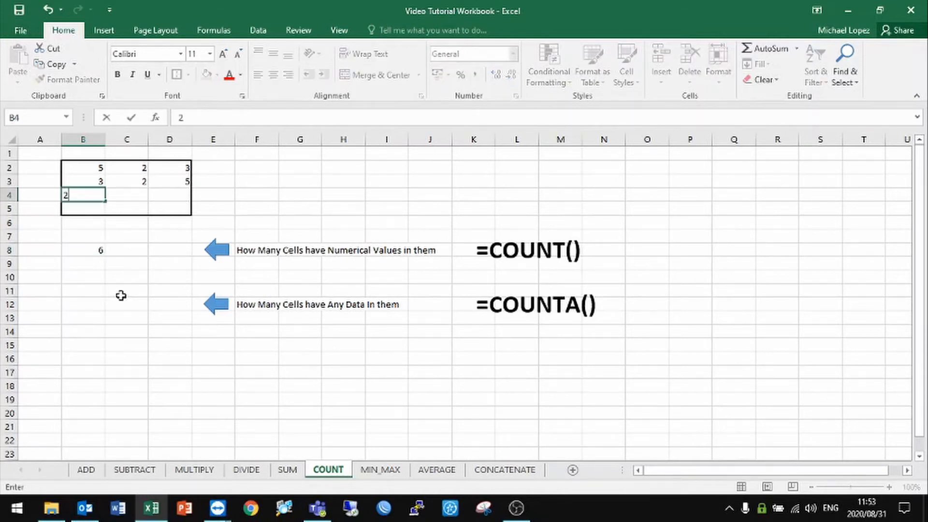
{"action": "key", "text": "Return"}
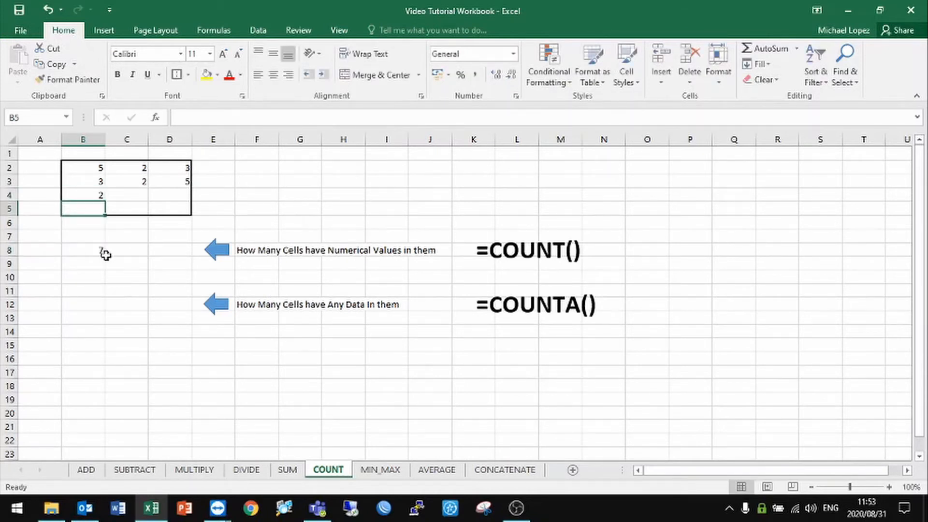
{"action": "left_click", "coordinate": [141, 195]}
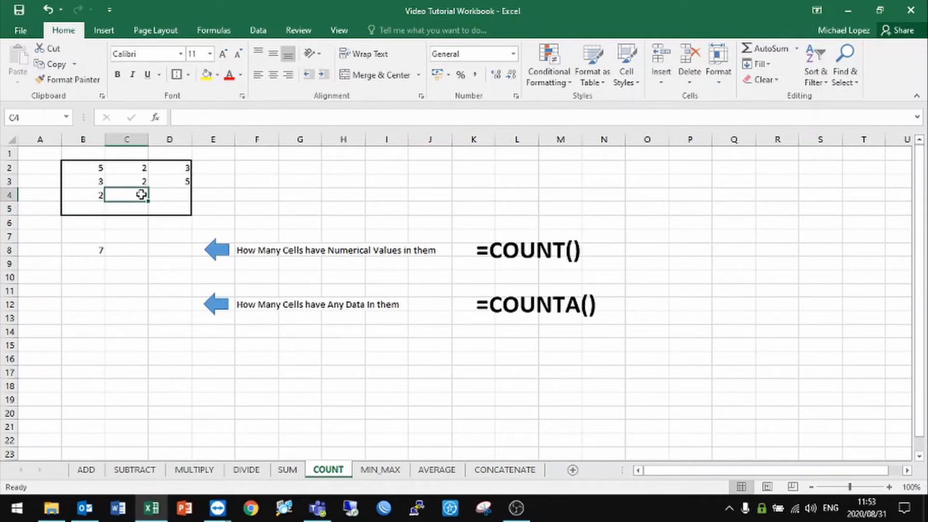
{"action": "type", "text": "8"}
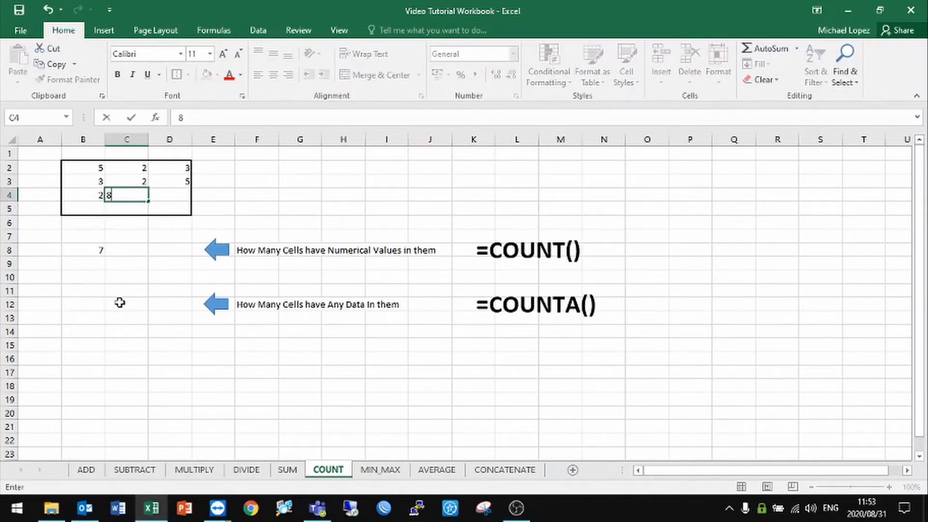
{"action": "key", "text": "Return"}
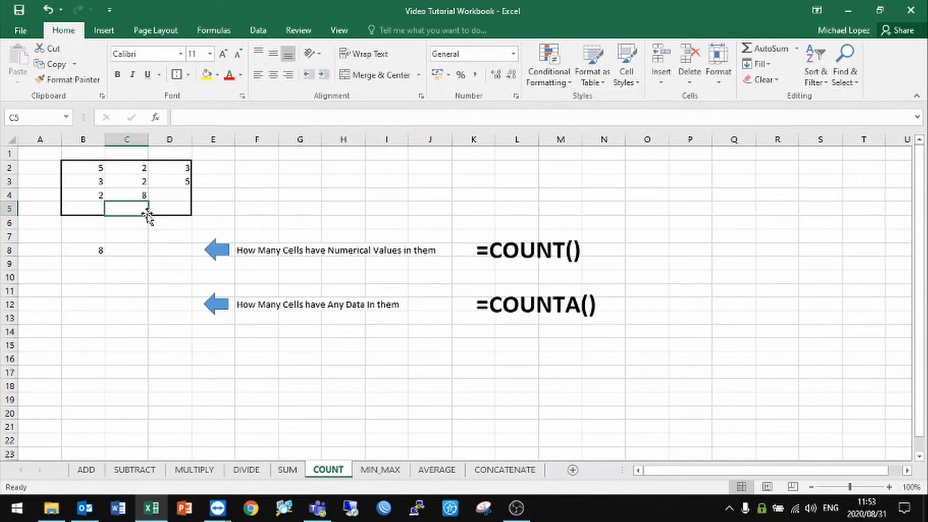
Enter a first name as text in cell D4 and check the COUNT formula in B8 against the bordered block.
{"action": "left_click", "coordinate": [166, 197]}
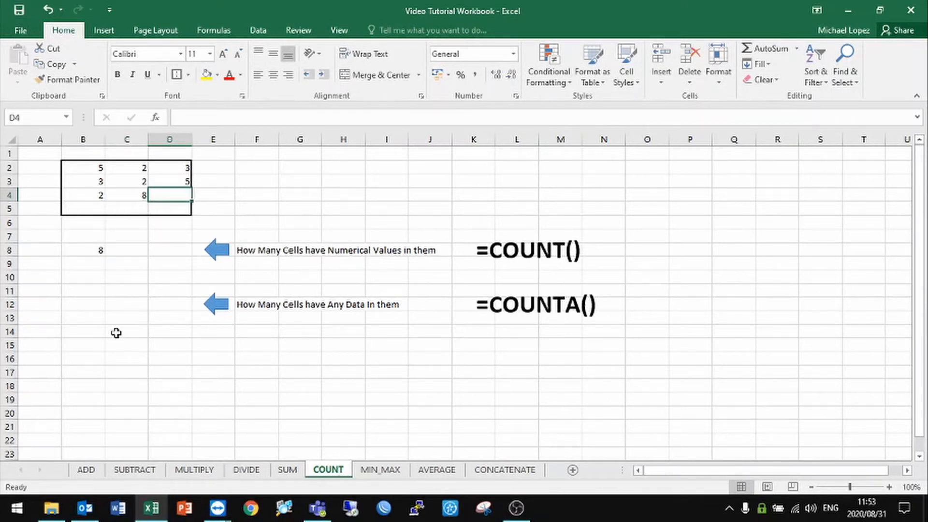
{"action": "type", "text": "Mike"}
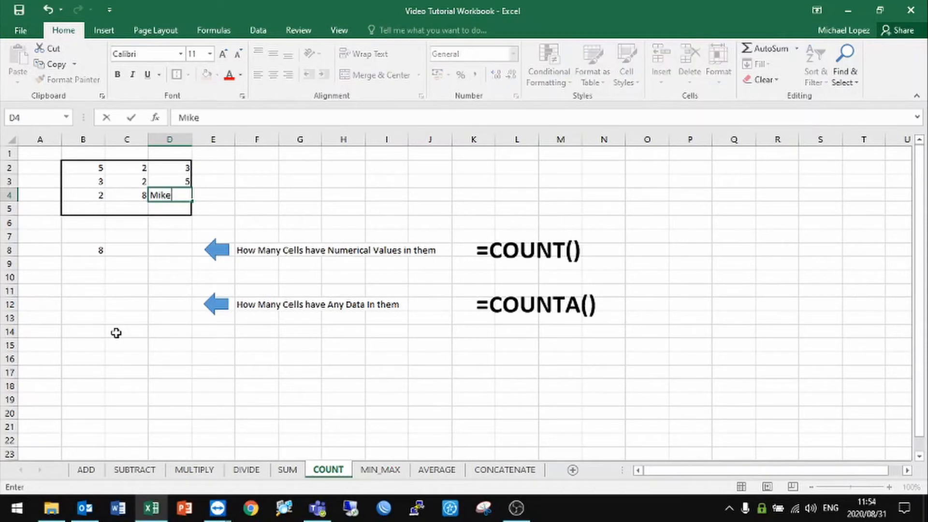
{"action": "key", "text": "Return"}
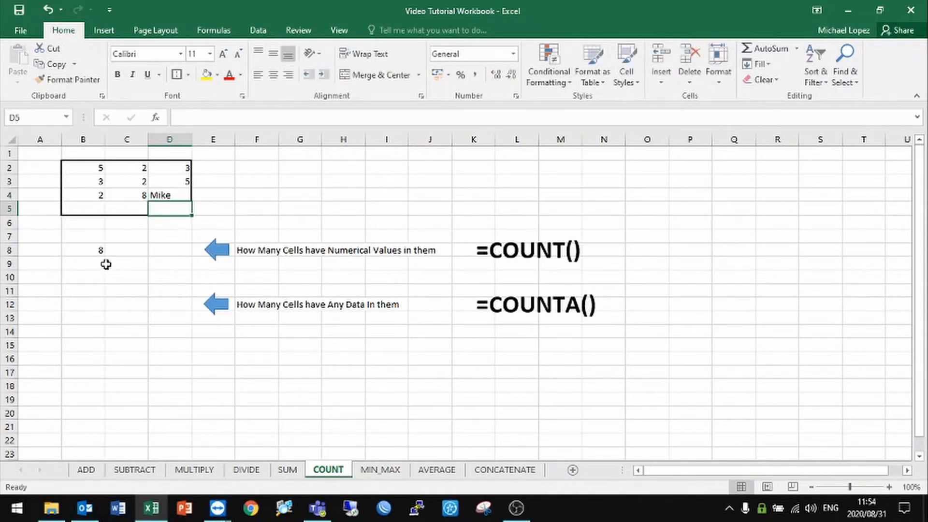
{"action": "left_click", "coordinate": [92, 250]}
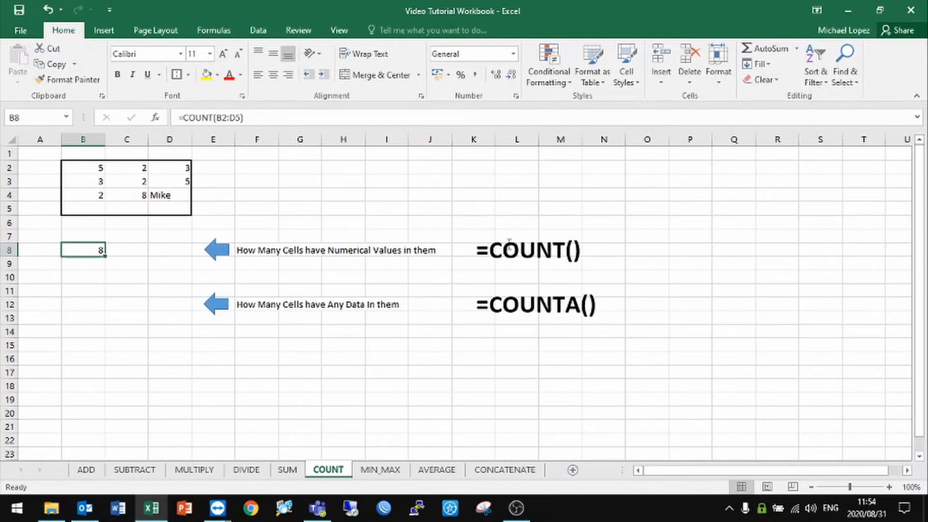
{"action": "left_click_drag", "start_coordinate": [90, 167], "coordinate": [171, 207]}
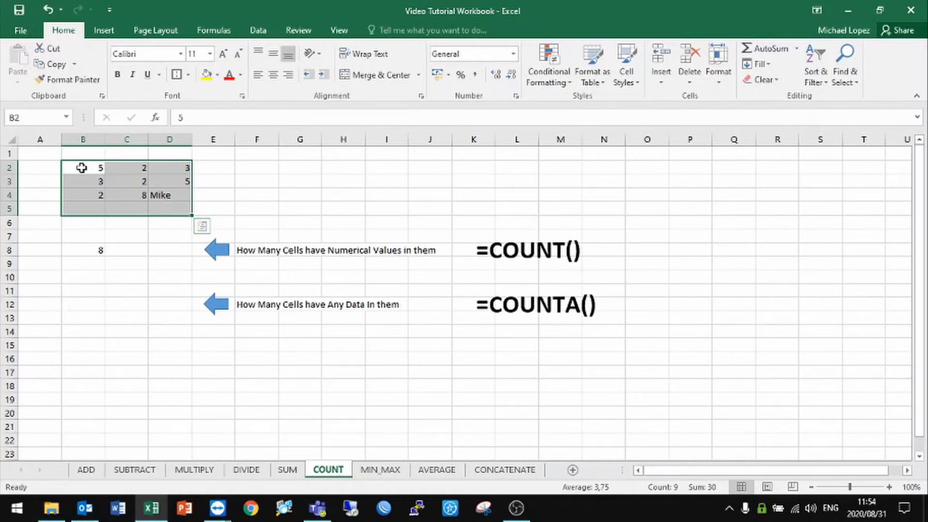
{"action": "left_click", "coordinate": [90, 206]}
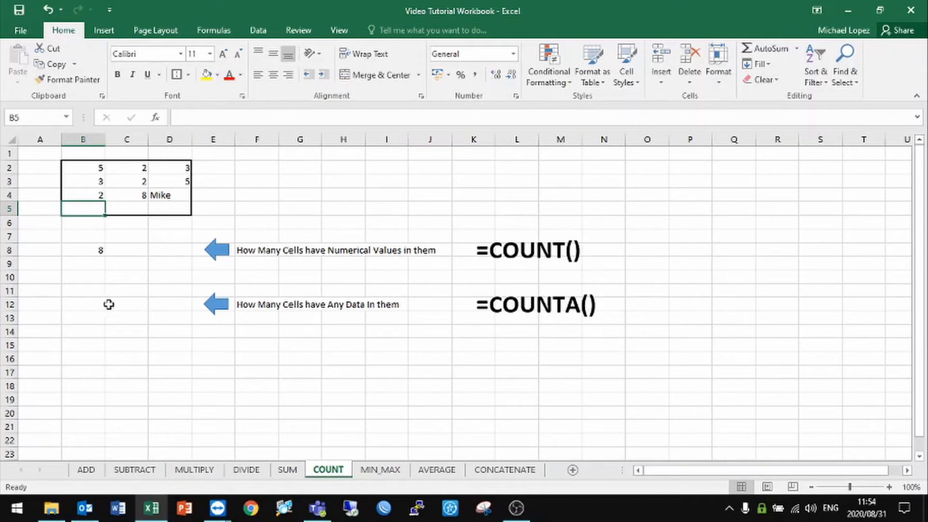
Count all non-empty cells of the bordered block in cell B12 with the formula =counta(B2:D5).
{"action": "left_click", "coordinate": [94, 305]}
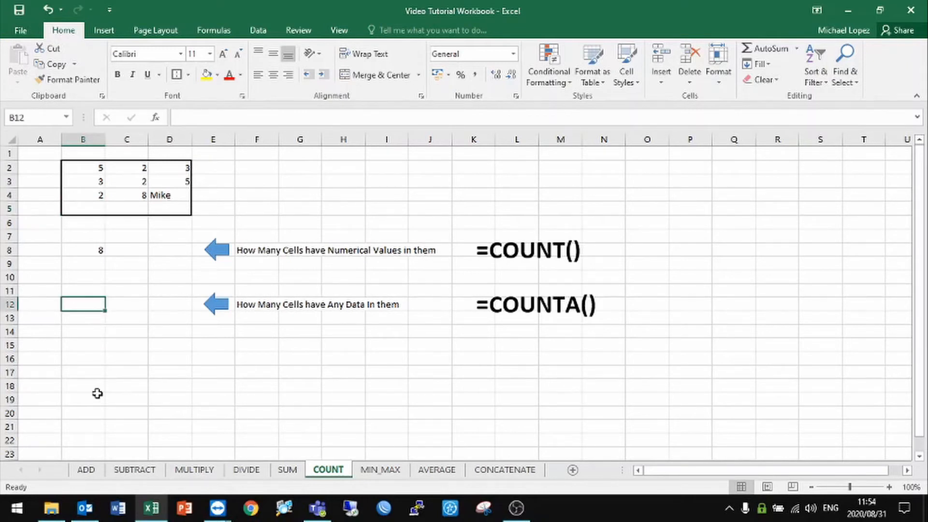
{"action": "type", "text": "=coun"}
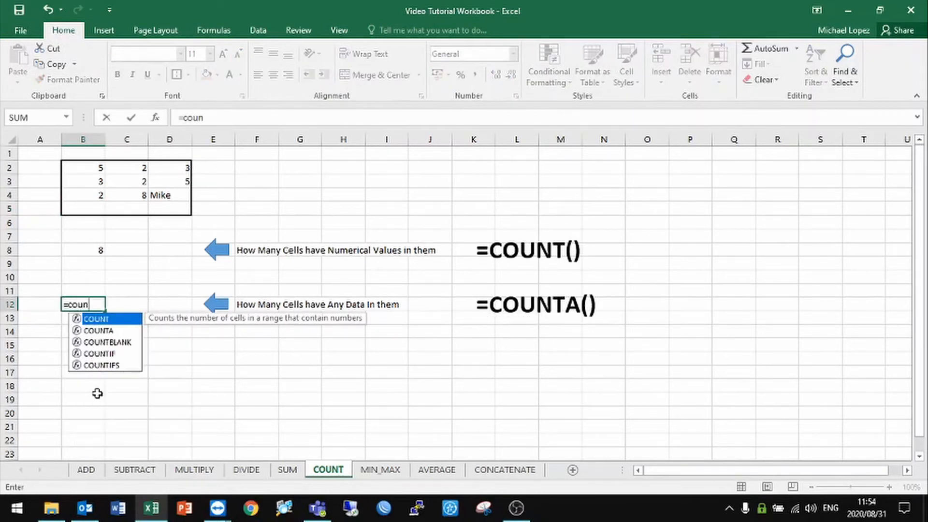
{"action": "type", "text": "ta"}
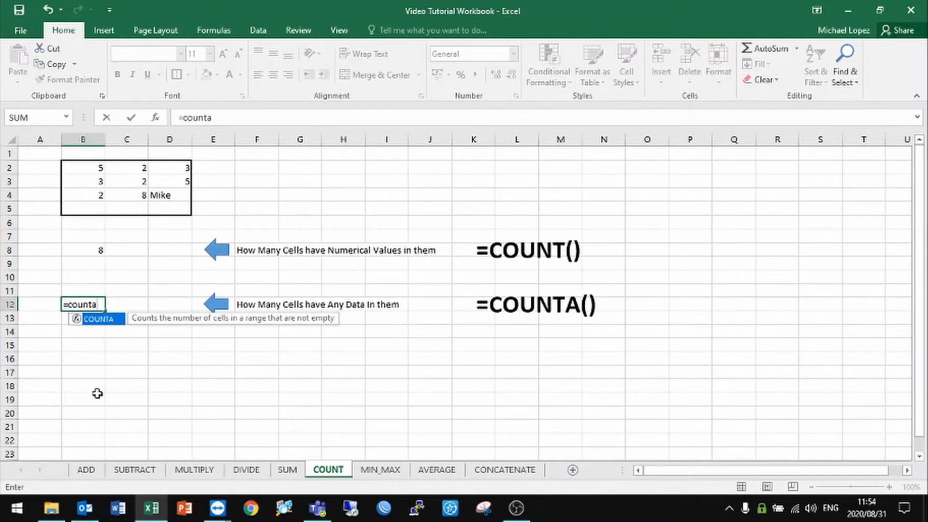
{"action": "type", "text": "("}
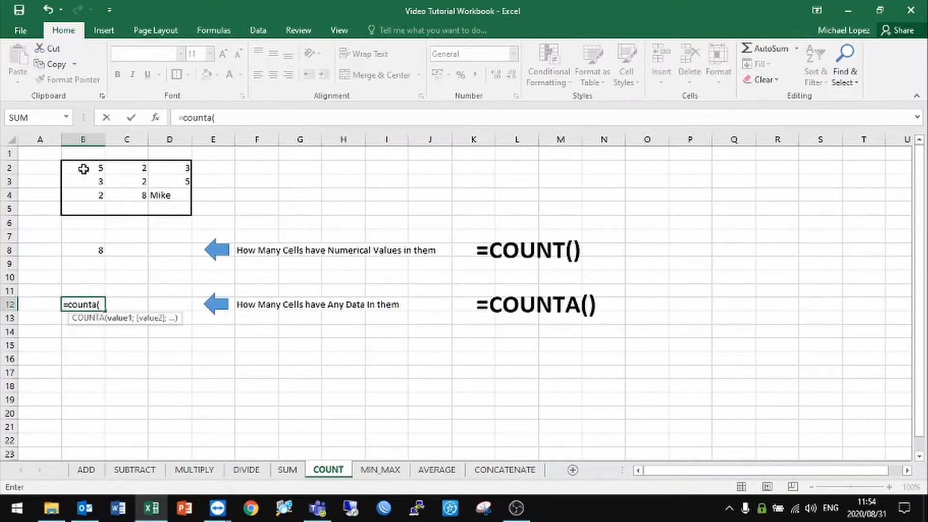
{"action": "left_click_drag", "start_coordinate": [83, 167], "coordinate": [165, 208]}
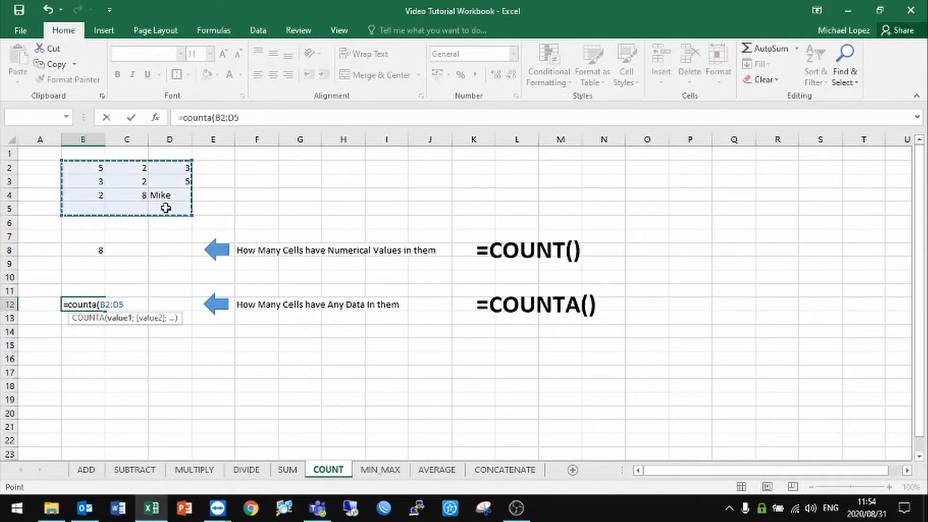
{"action": "key", "text": "Return"}
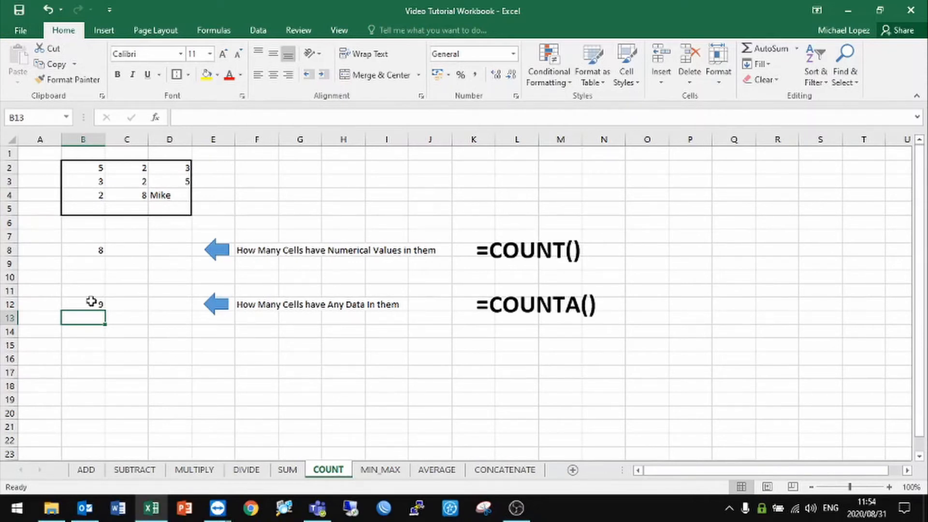
Compare the block's empty and filled cells with the COUNTA formula in B12 and the COUNT formula in B8.
{"action": "left_click", "coordinate": [166, 207]}
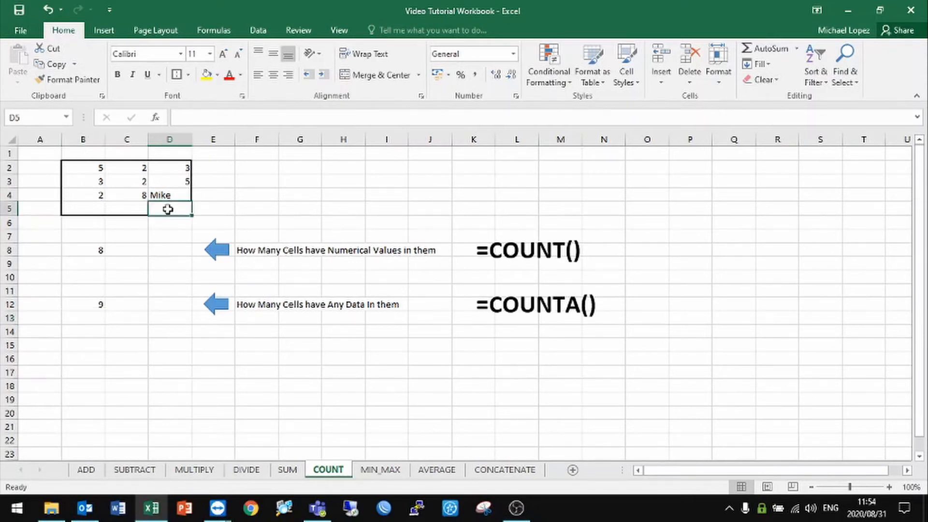
{"action": "left_click", "coordinate": [121, 206]}
{"action": "left_click", "coordinate": [93, 208]}
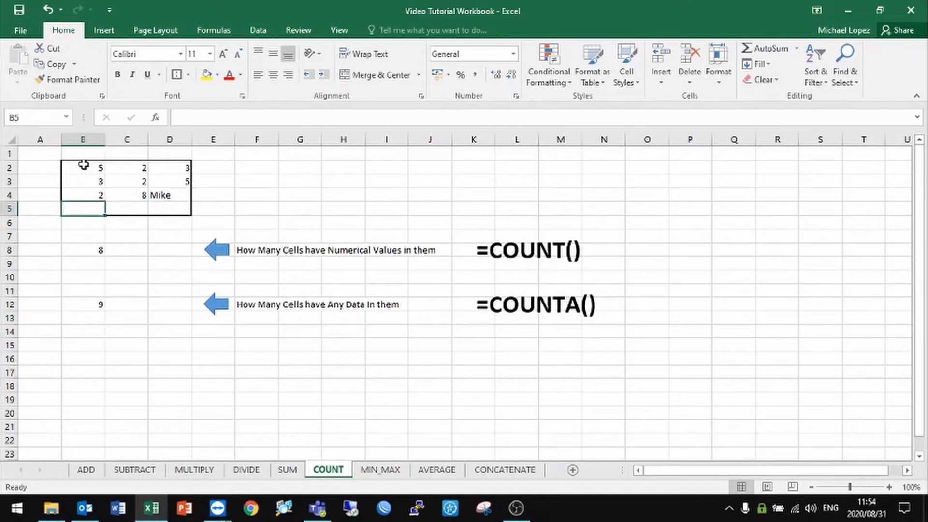
{"action": "left_click_drag", "start_coordinate": [83, 165], "coordinate": [166, 207]}
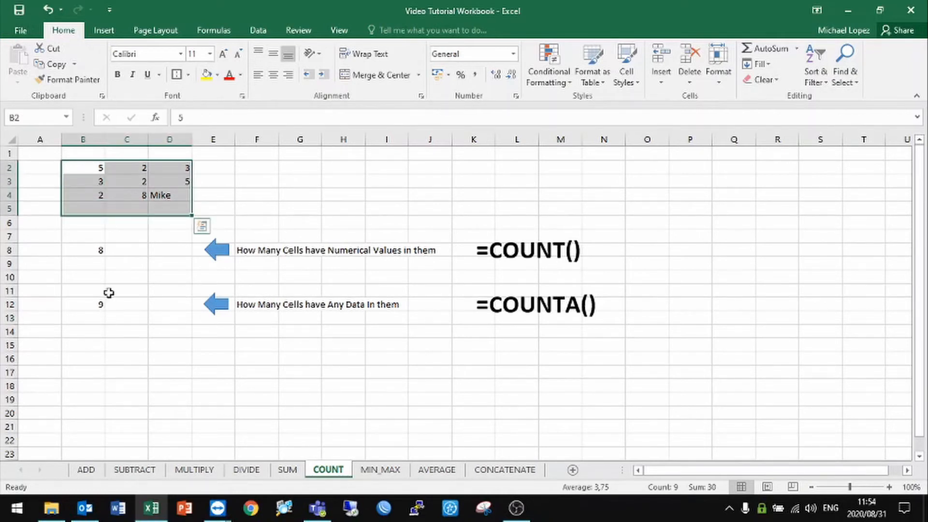
{"action": "left_click", "coordinate": [92, 304]}
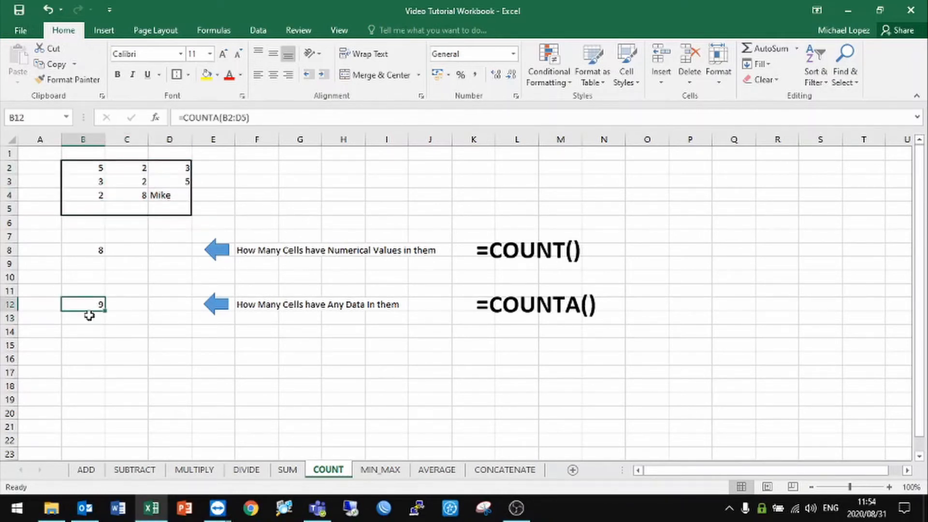
{"action": "left_click", "coordinate": [96, 247]}
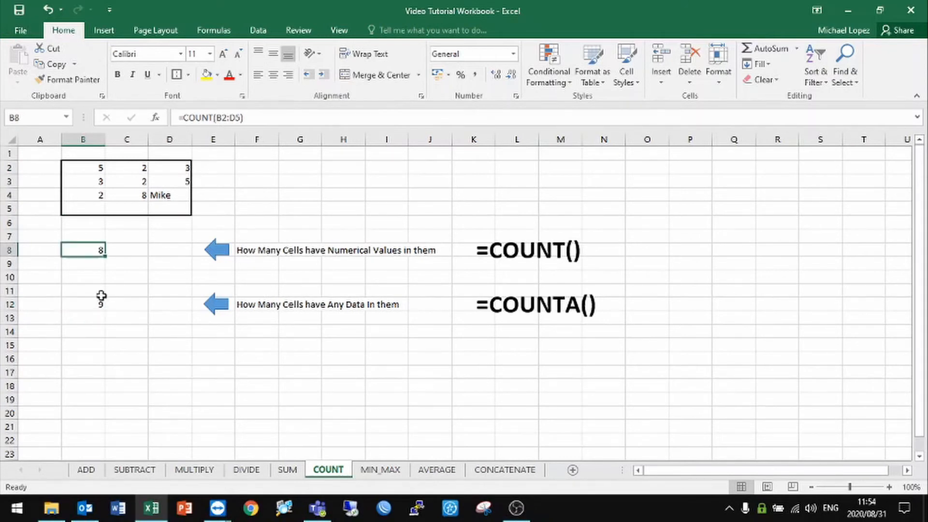
Enter a surname as text in cell B5 and check the COUNTA and COUNT results in B12 and B8.
{"action": "left_click", "coordinate": [89, 207]}
{"action": "type", "text": "Lopez"}
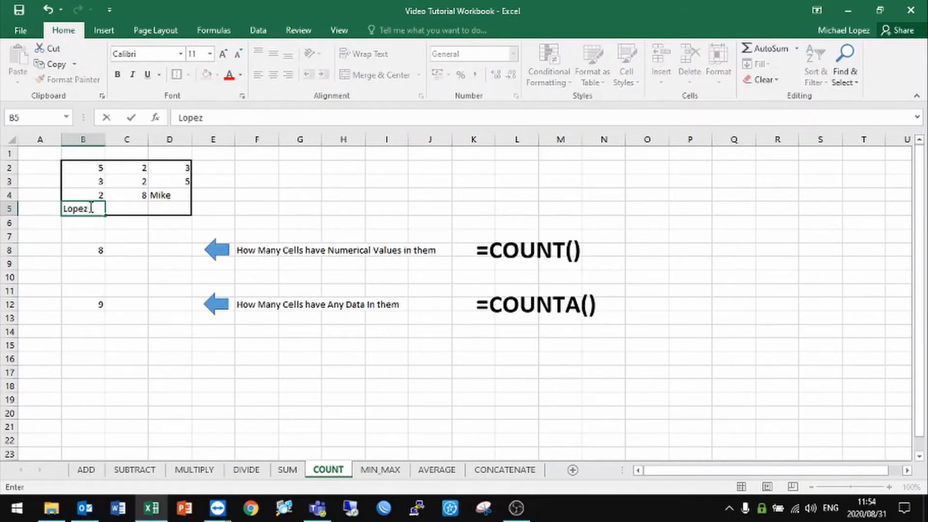
{"action": "key", "text": "Return"}
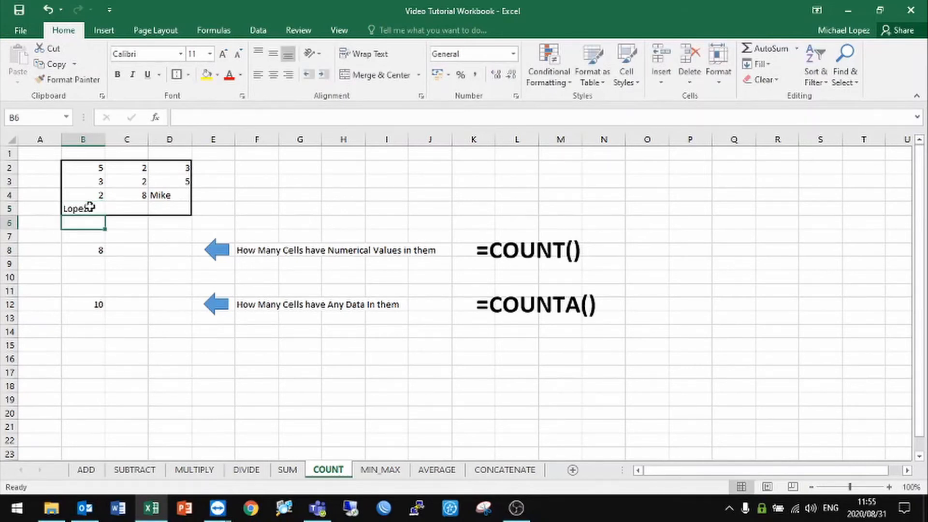
{"action": "left_click", "coordinate": [91, 306]}
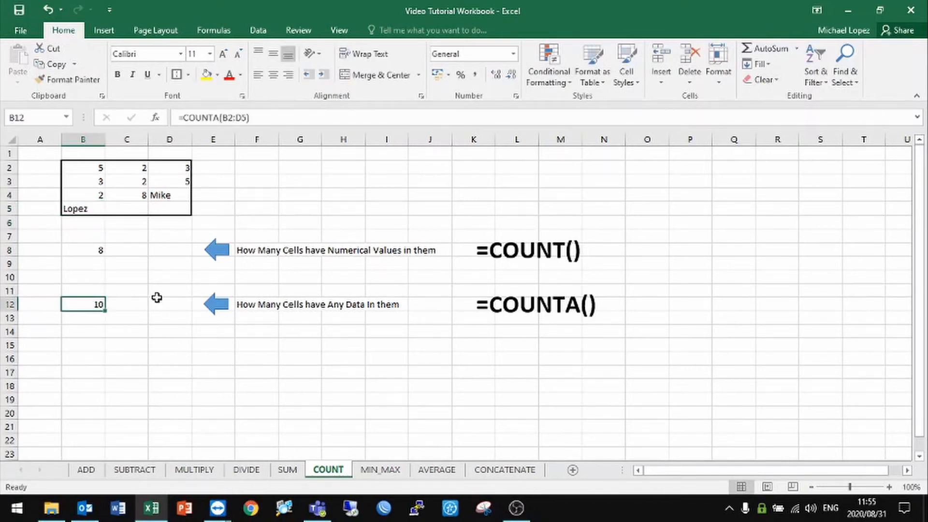
{"action": "left_click", "coordinate": [98, 250]}
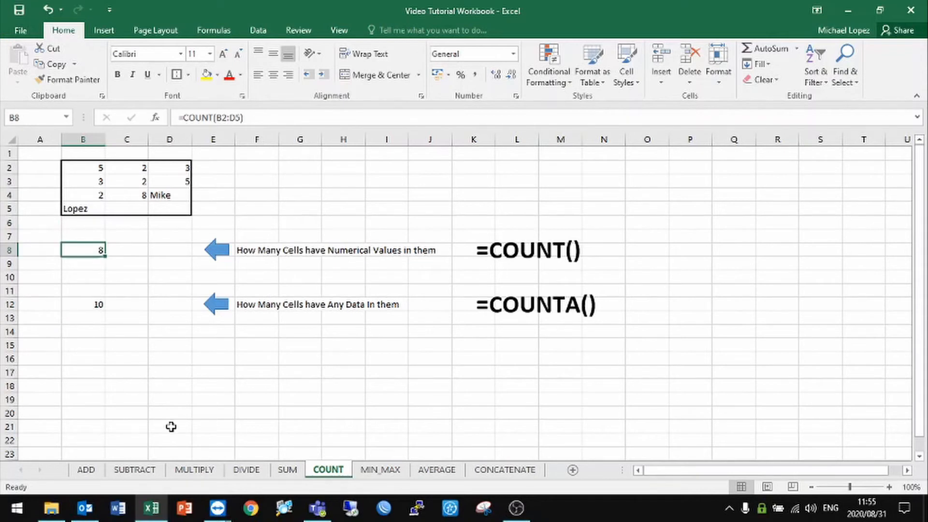
Enter the number 2 in cell C5 and check both count results in B8 and B12.
{"action": "left_click", "coordinate": [115, 208]}
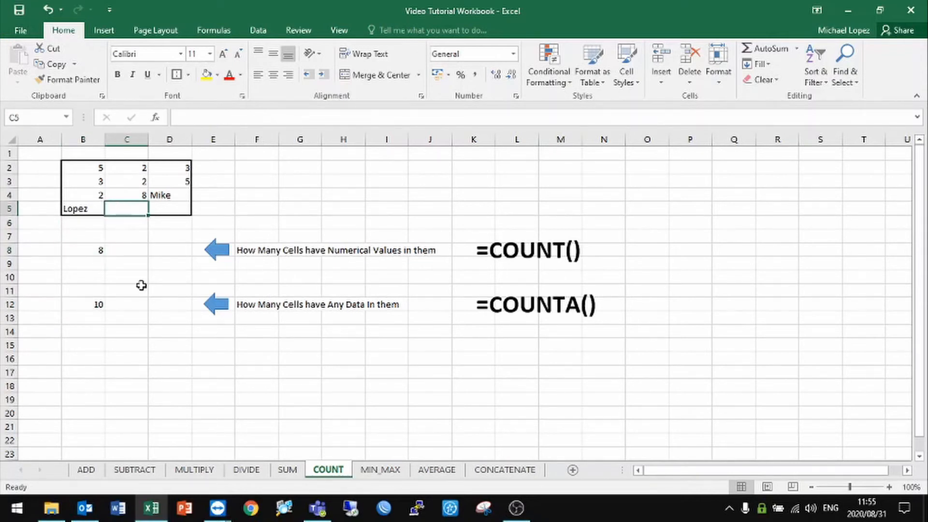
{"action": "type", "text": "2"}
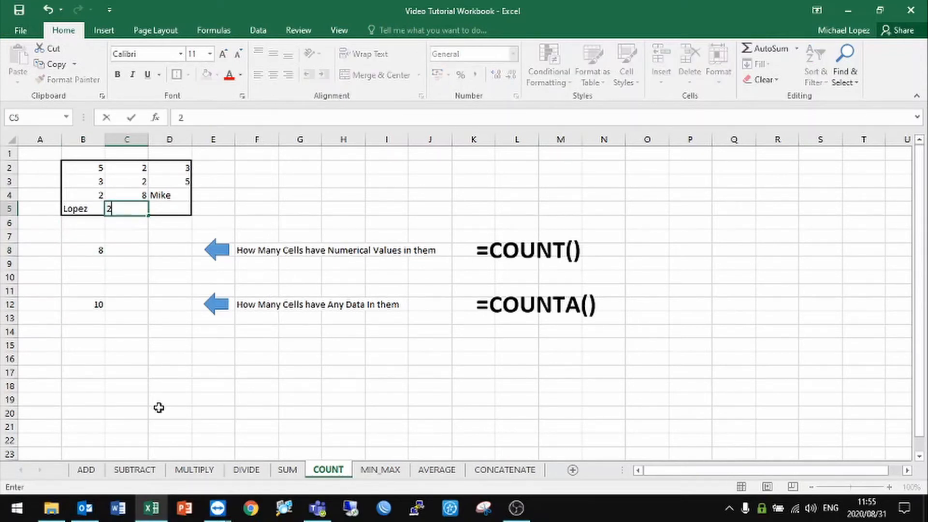
{"action": "key", "text": "Return"}
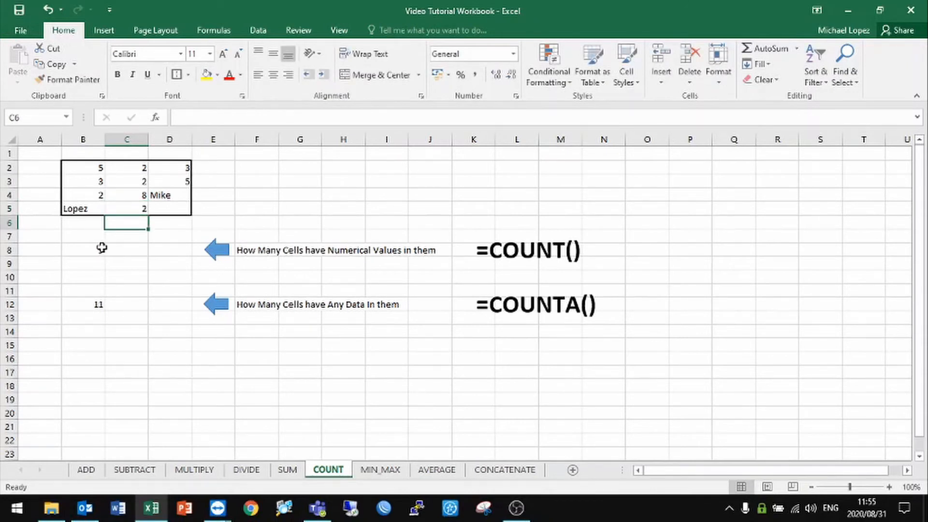
{"action": "left_click", "coordinate": [100, 247]}
{"action": "left_click", "coordinate": [95, 303]}
{"action": "left_click", "coordinate": [87, 252]}
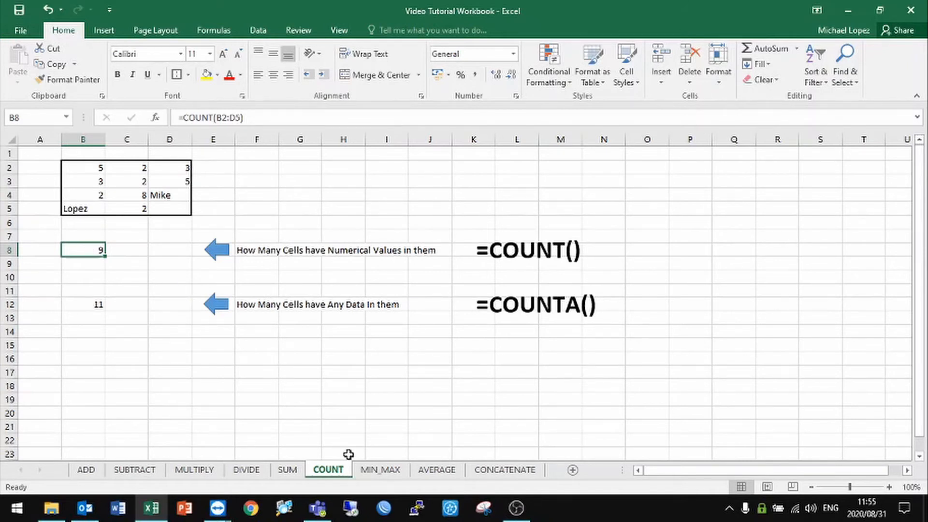
Open the MIN_MAX sheet and add an outside border around the numbers in B2:D6.
{"action": "left_click", "coordinate": [382, 470]}
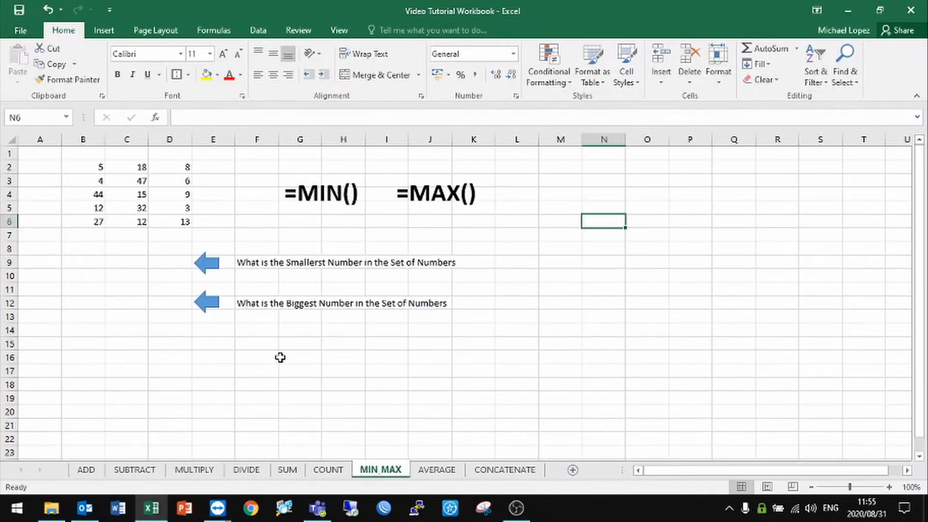
{"action": "left_click", "coordinate": [888, 487]}
{"action": "left_click", "coordinate": [888, 487]}
{"action": "left_click", "coordinate": [888, 487]}
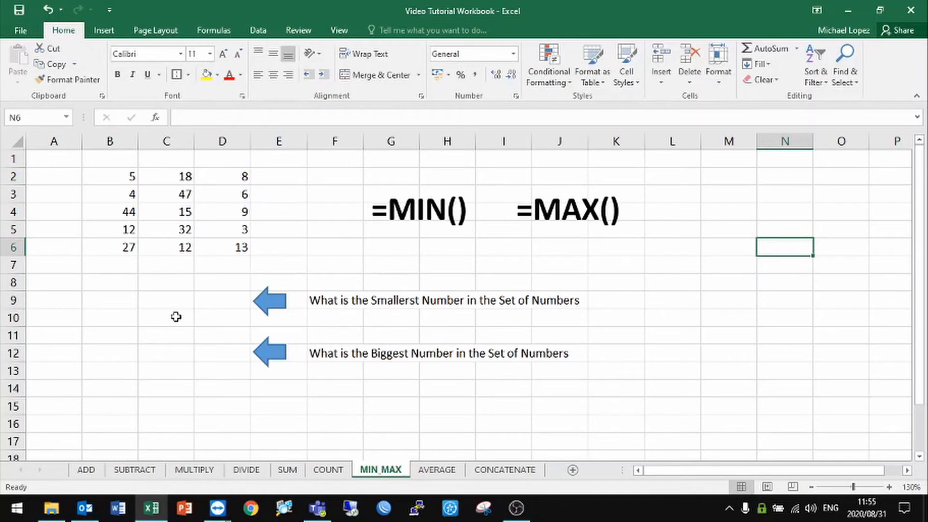
{"action": "left_click", "coordinate": [95, 179]}
{"action": "left_click_drag", "start_coordinate": [95, 178], "coordinate": [222, 247]}
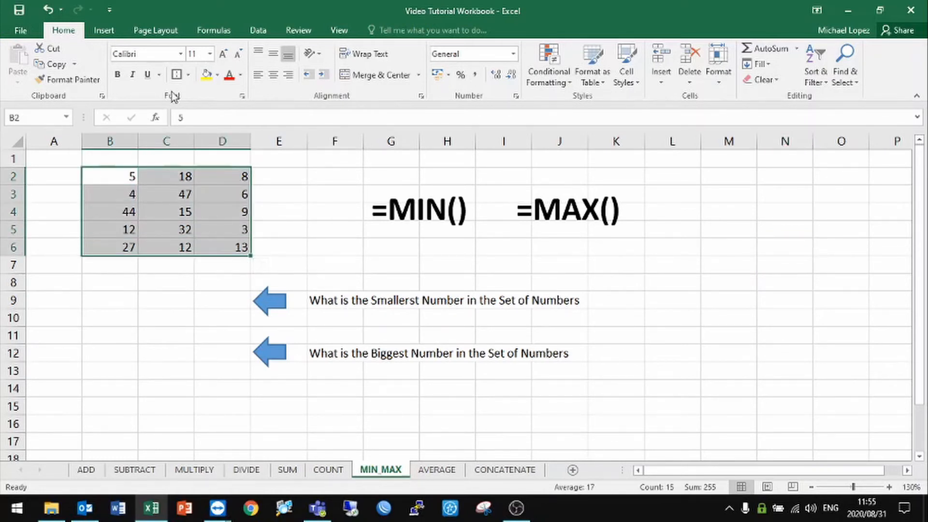
{"action": "left_click", "coordinate": [176, 76]}
{"action": "left_click", "coordinate": [131, 300]}
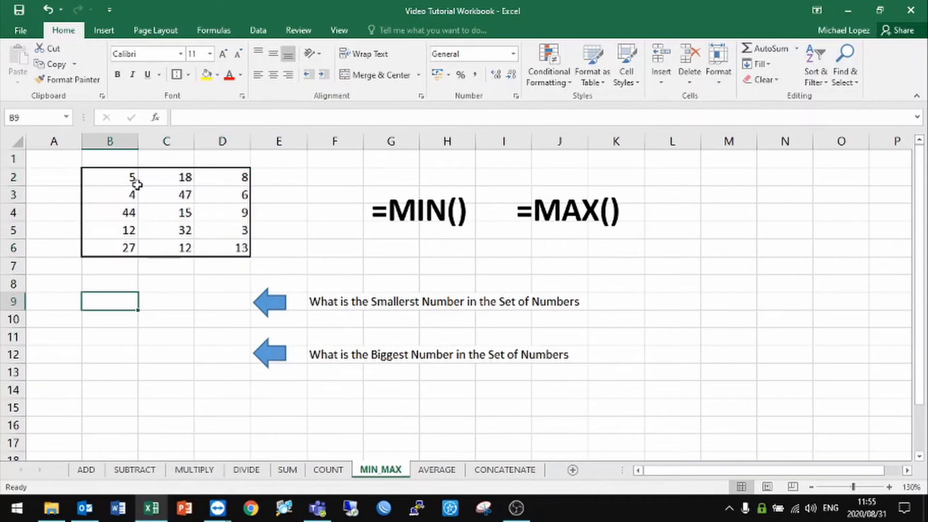
Examine the individual numbers in the bordered block B2:D6 for the smallest and biggest values.
{"action": "left_click", "coordinate": [140, 178]}
{"action": "left_click", "coordinate": [142, 179]}
{"action": "left_click", "coordinate": [232, 178]}
{"action": "left_click", "coordinate": [234, 196]}
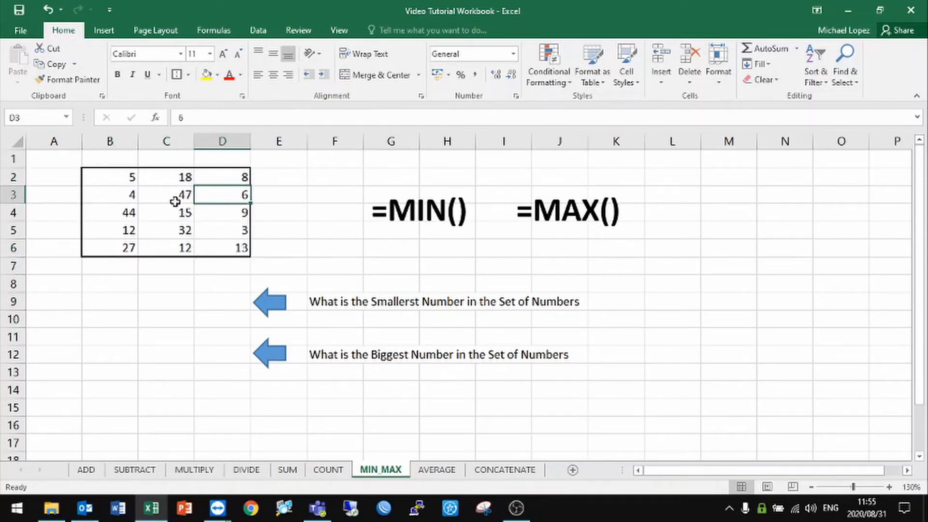
{"action": "left_click", "coordinate": [176, 199]}
{"action": "left_click", "coordinate": [133, 199]}
{"action": "left_click", "coordinate": [125, 212]}
{"action": "left_click", "coordinate": [173, 213]}
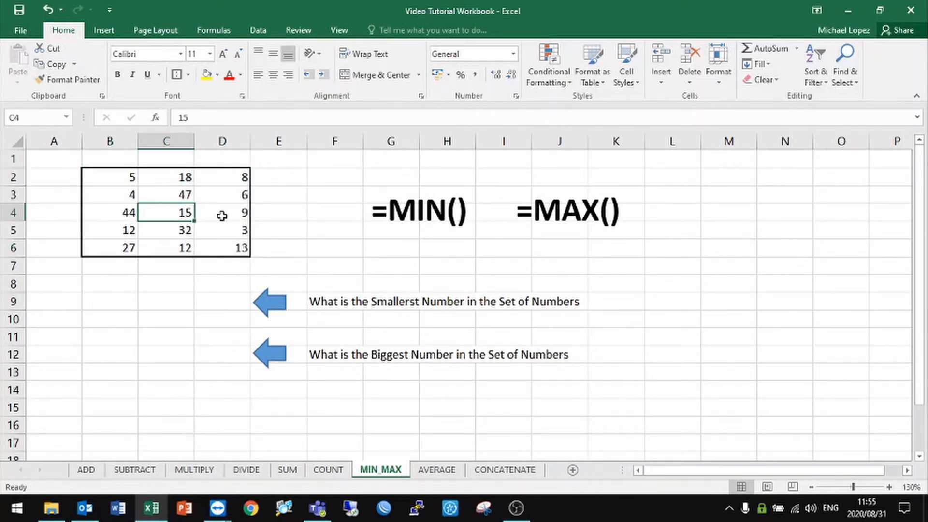
{"action": "left_click", "coordinate": [220, 213]}
{"action": "left_click", "coordinate": [227, 255]}
Enter a MIN formula over B2:D6 in cell B9 to find the smallest number.
{"action": "left_click", "coordinate": [128, 301]}
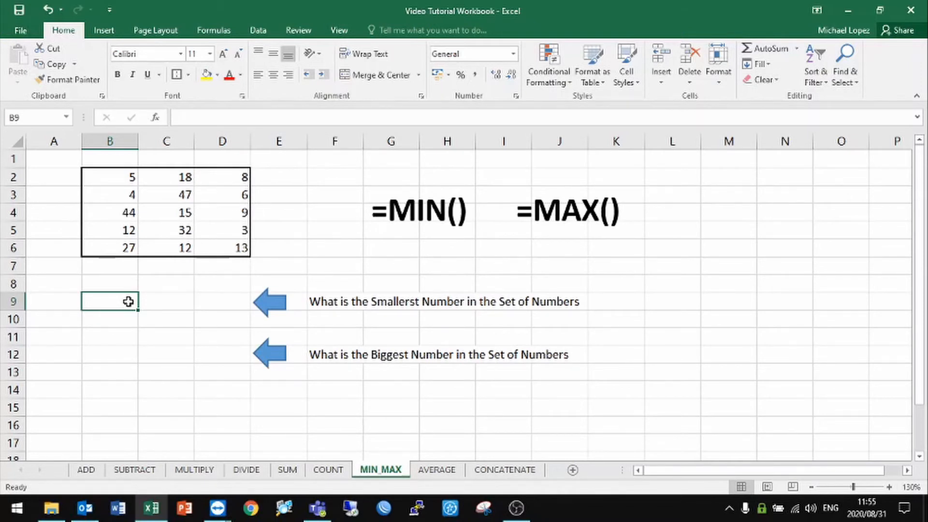
{"action": "type", "text": "="}
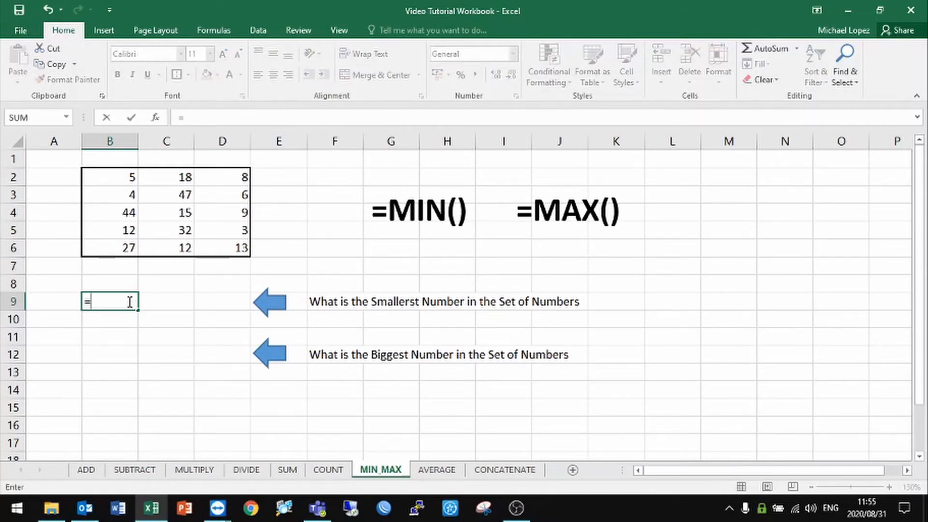
{"action": "type", "text": "Mi"}
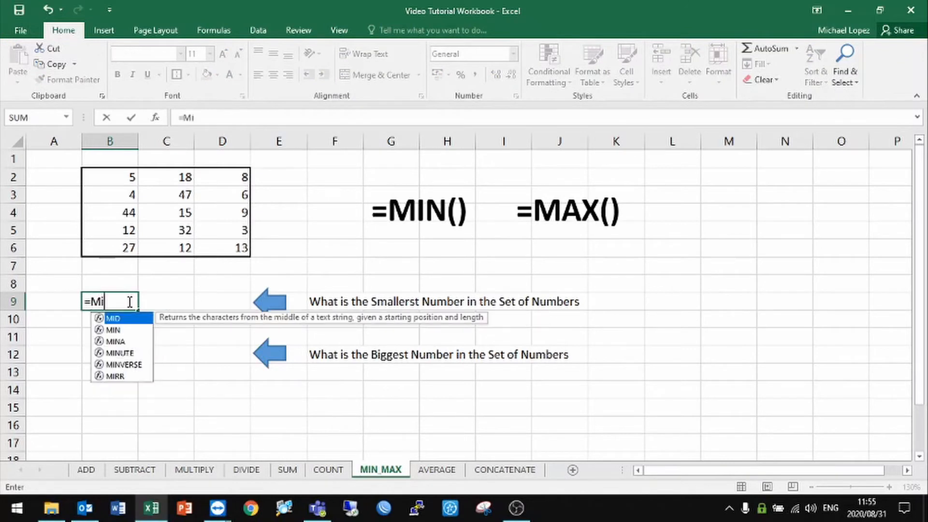
{"action": "type", "text": "n("}
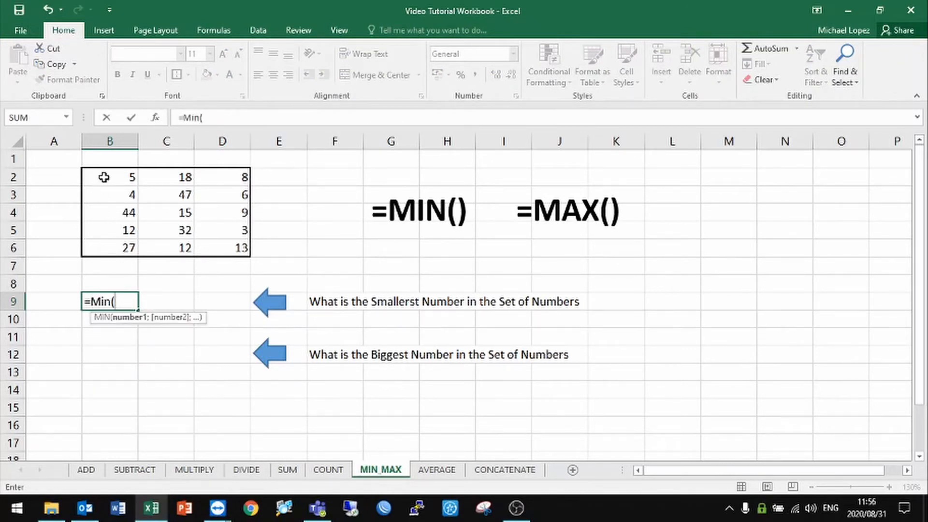
{"action": "left_click_drag", "start_coordinate": [105, 178], "coordinate": [220, 251]}
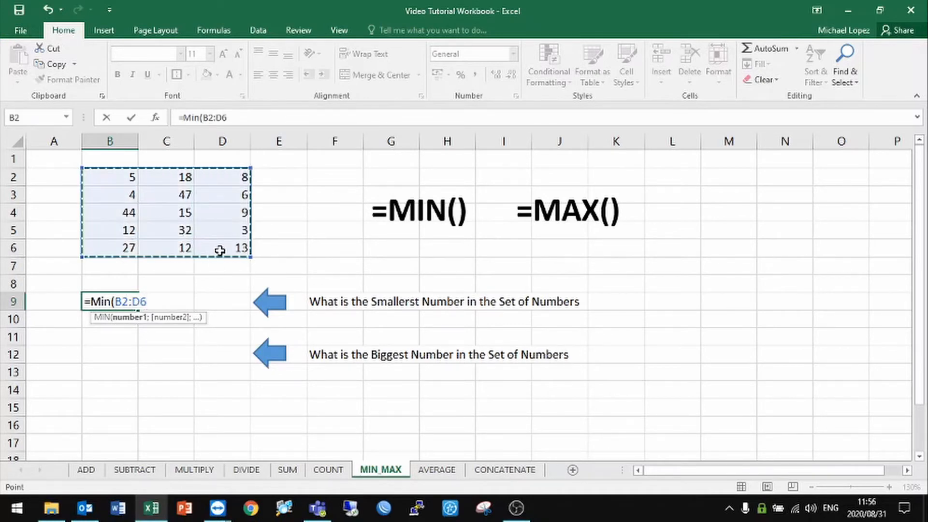
{"action": "type", "text": ")"}
{"action": "key", "text": "Return"}
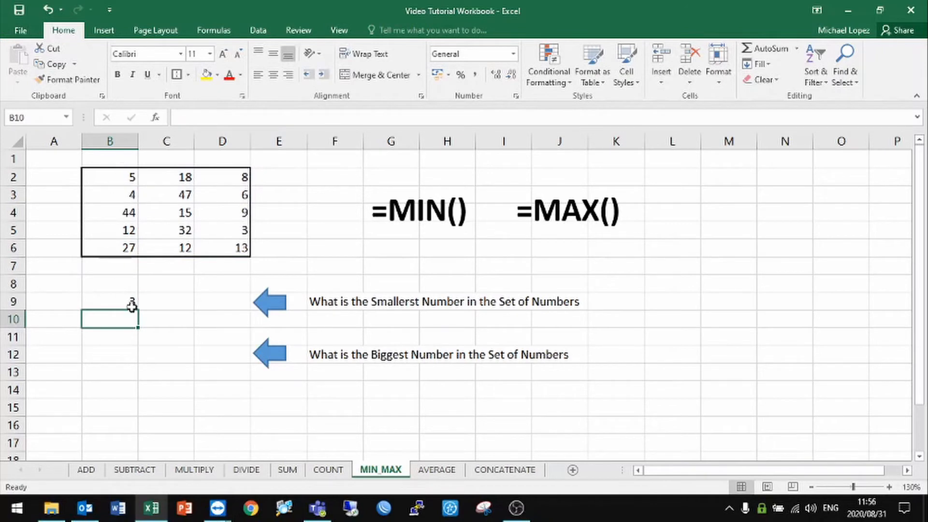
Enter a MAX formula over B2:D6 in cell B12 to find the biggest number.
{"action": "left_click", "coordinate": [120, 362]}
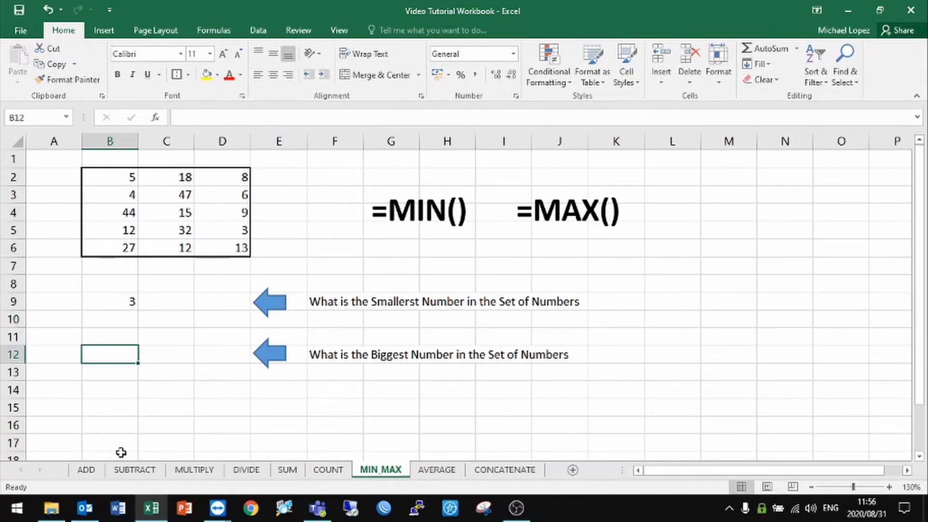
{"action": "type", "text": "="}
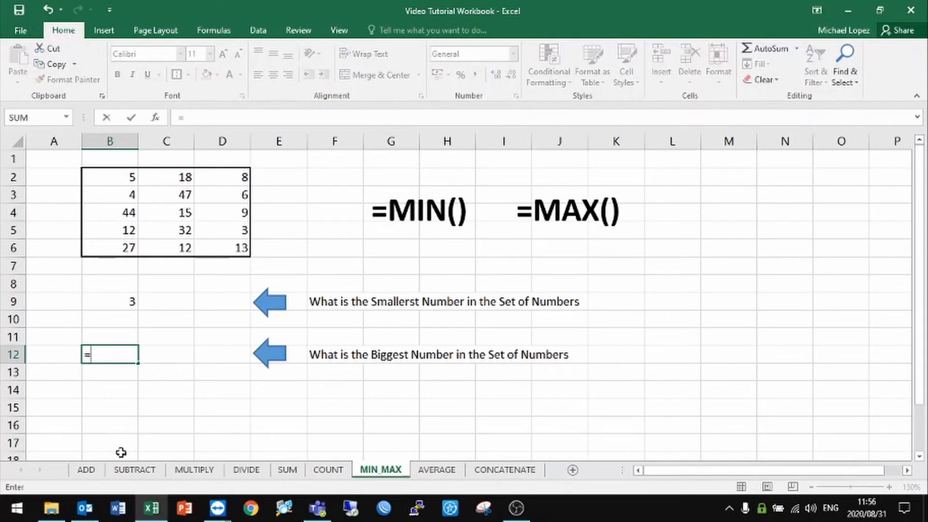
{"action": "type", "text": "Max("}
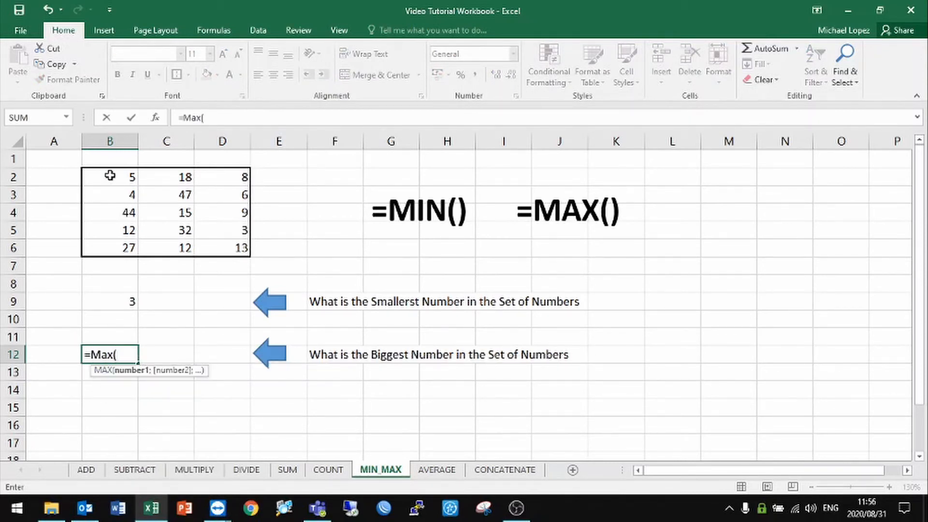
{"action": "left_click_drag", "start_coordinate": [112, 175], "coordinate": [223, 248]}
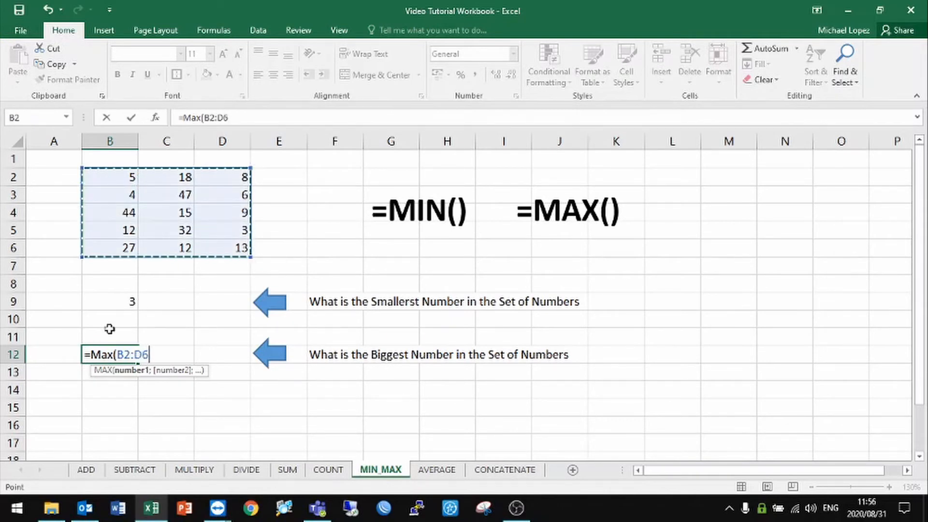
{"action": "type", "text": ")"}
{"action": "key", "text": "Return"}
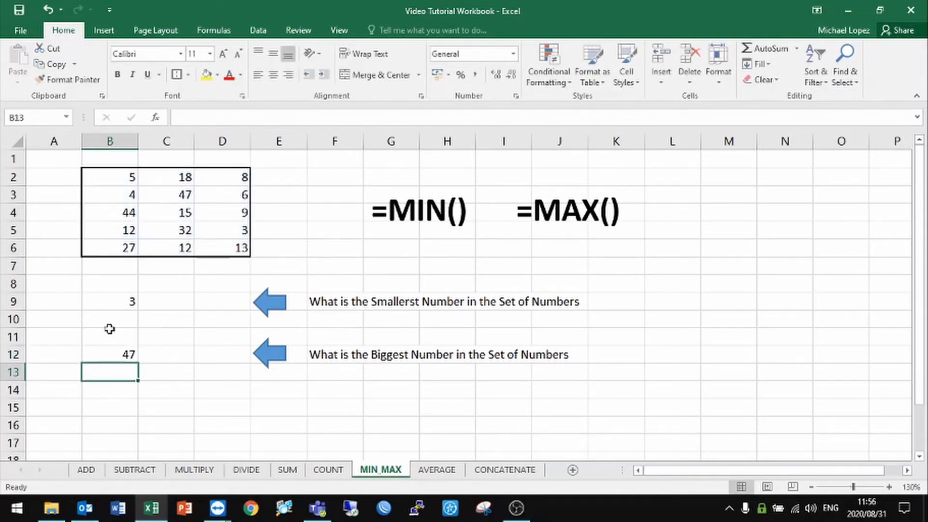
Add an outside border around each of the result cells B9 and B12.
{"action": "left_click", "coordinate": [108, 301]}
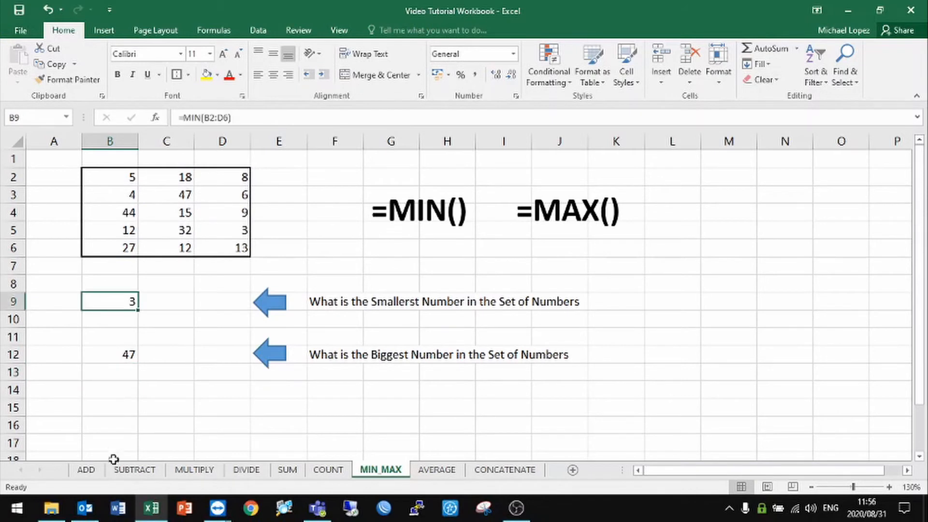
{"action": "left_click", "coordinate": [119, 353]}
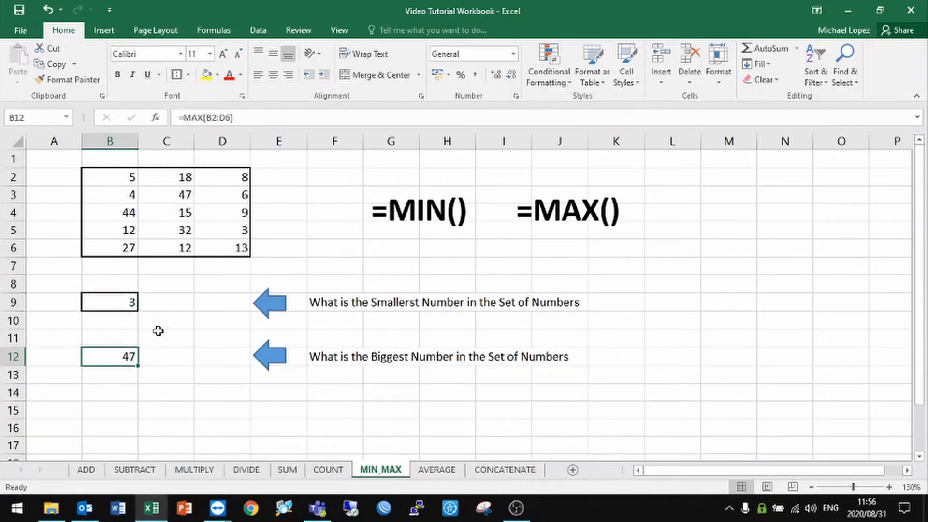
Change the number in C4 to 88 to test the MAX result.
{"action": "left_click", "coordinate": [181, 210]}
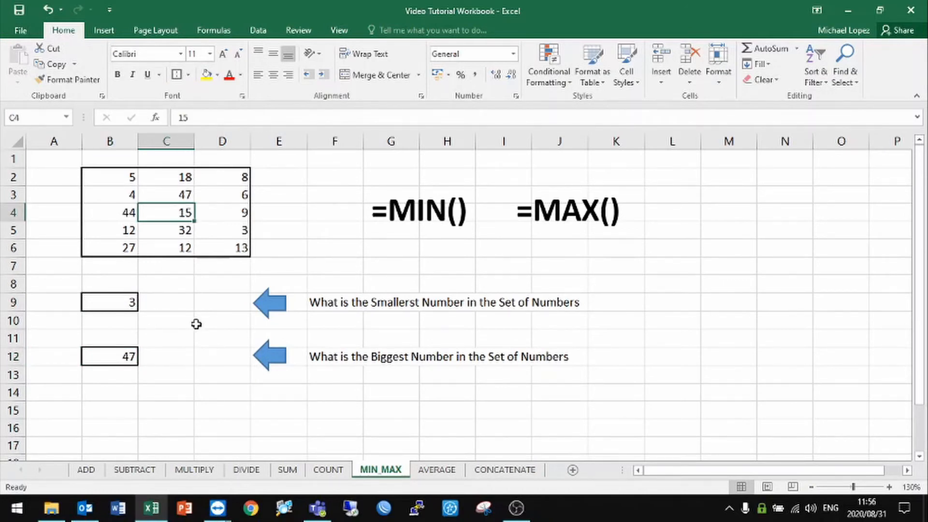
{"action": "type", "text": "88"}
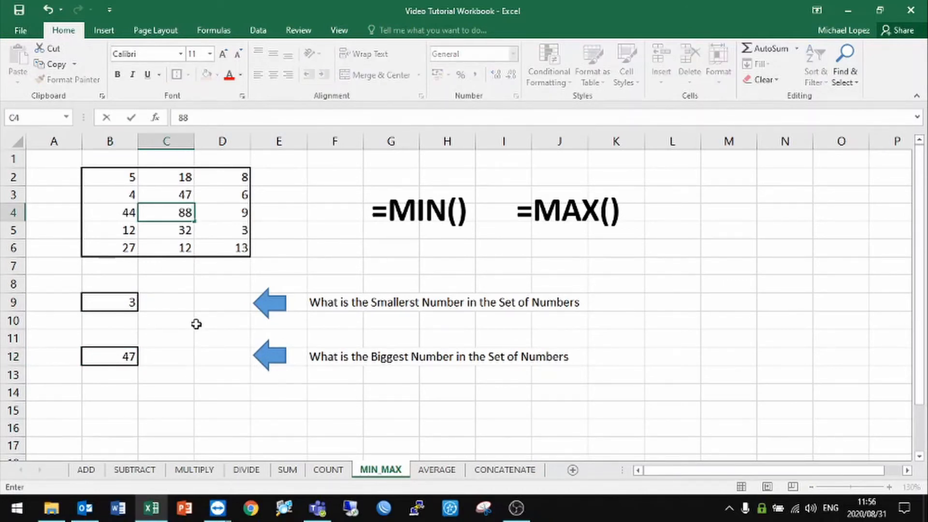
{"action": "key", "text": "Return"}
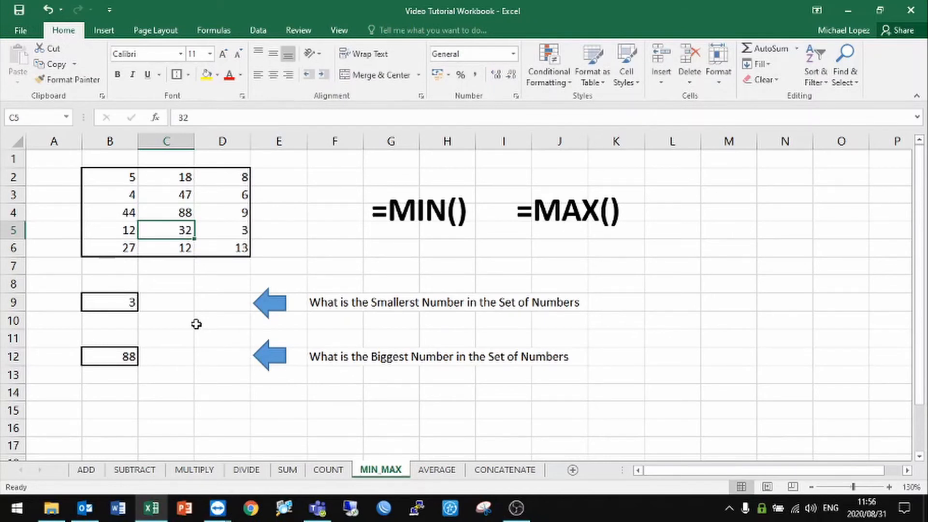
Set B2 to 0 and B5 to -10 to test the MIN formula, and check the results in B9 and B12.
{"action": "left_click", "coordinate": [124, 177]}
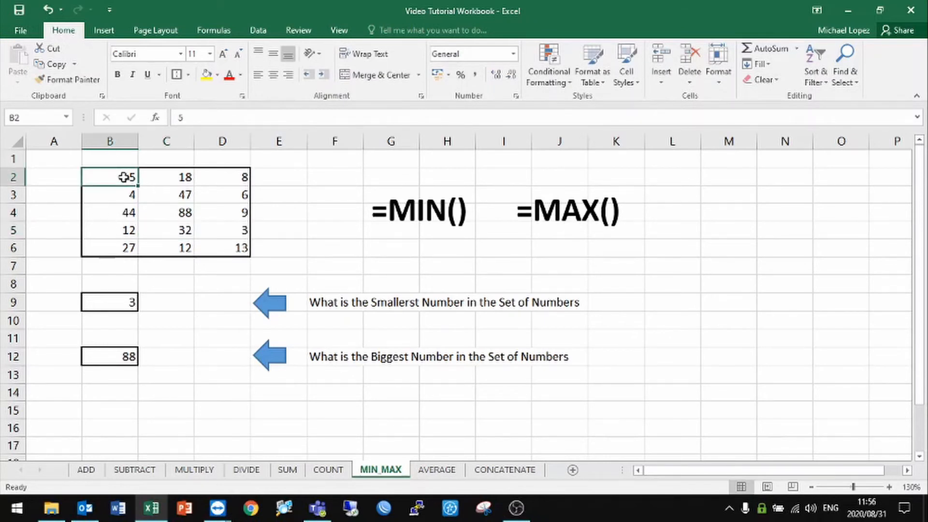
{"action": "type", "text": "0"}
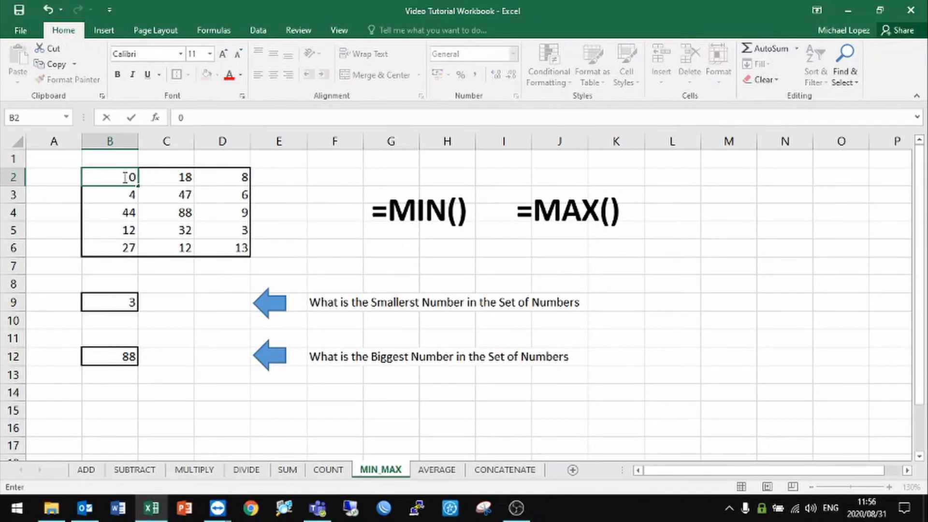
{"action": "key", "text": "Return"}
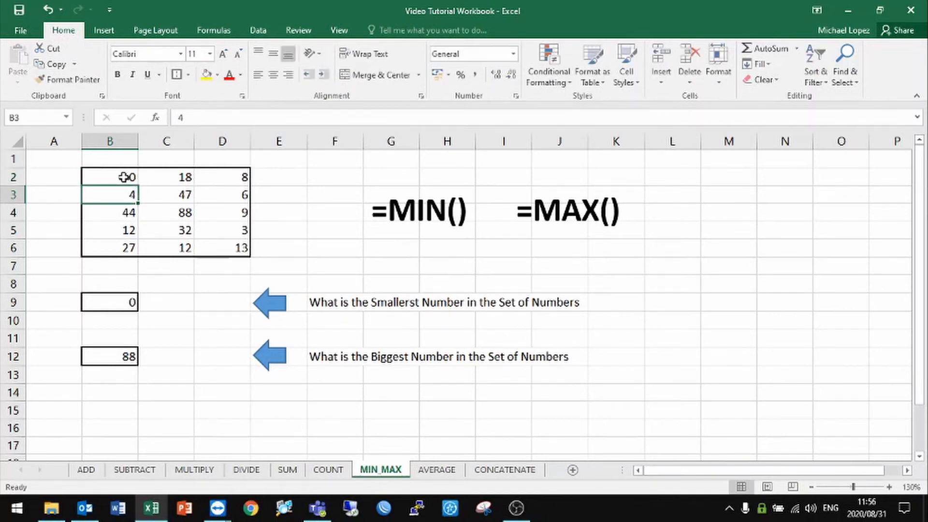
{"action": "left_click", "coordinate": [118, 232]}
{"action": "type", "text": "-10"}
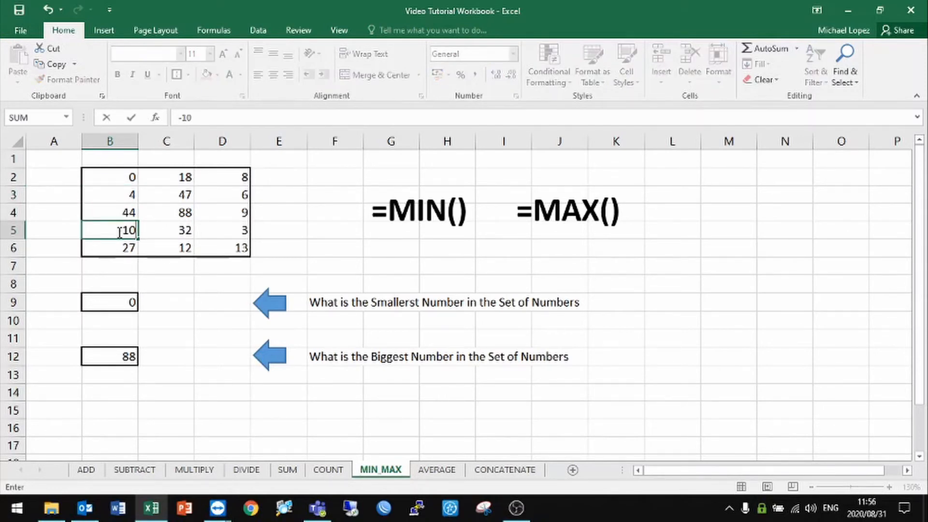
{"action": "key", "text": "Return"}
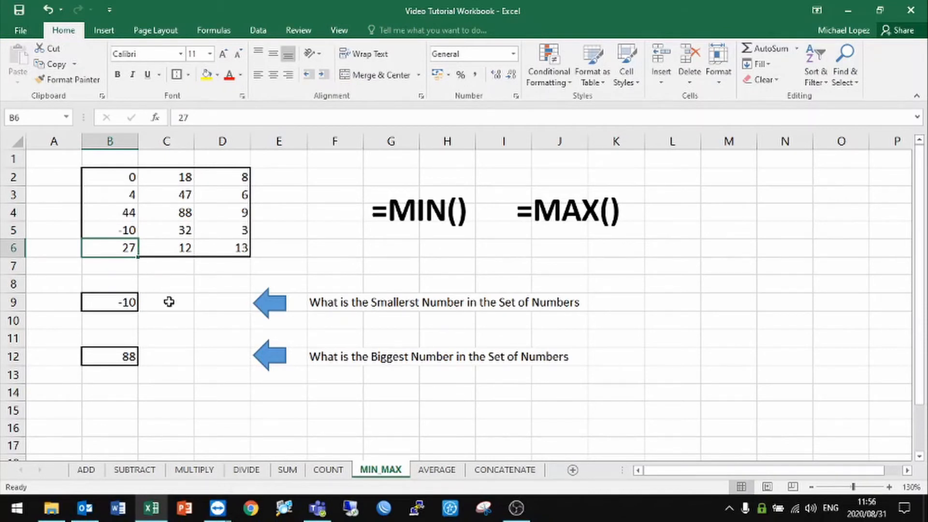
{"action": "left_click_drag", "start_coordinate": [120, 300], "coordinate": [110, 355]}
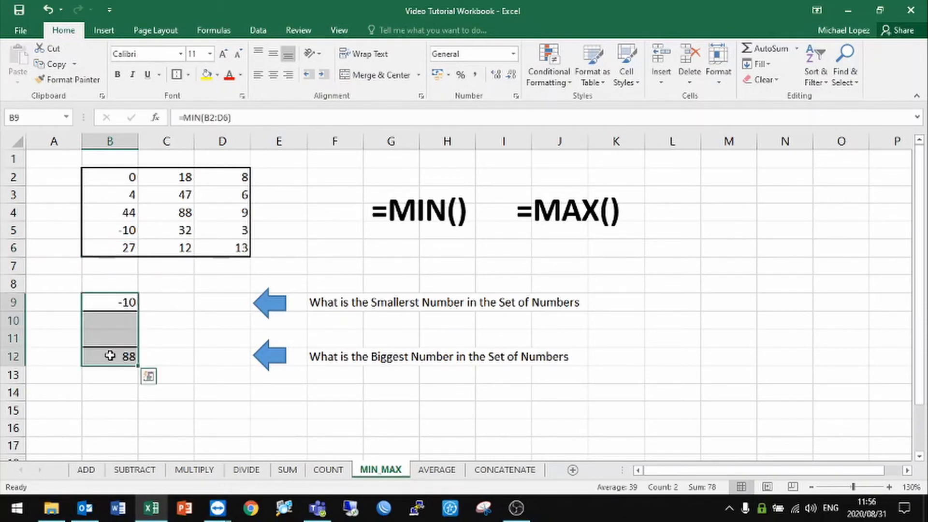
{"action": "left_click", "coordinate": [187, 321]}
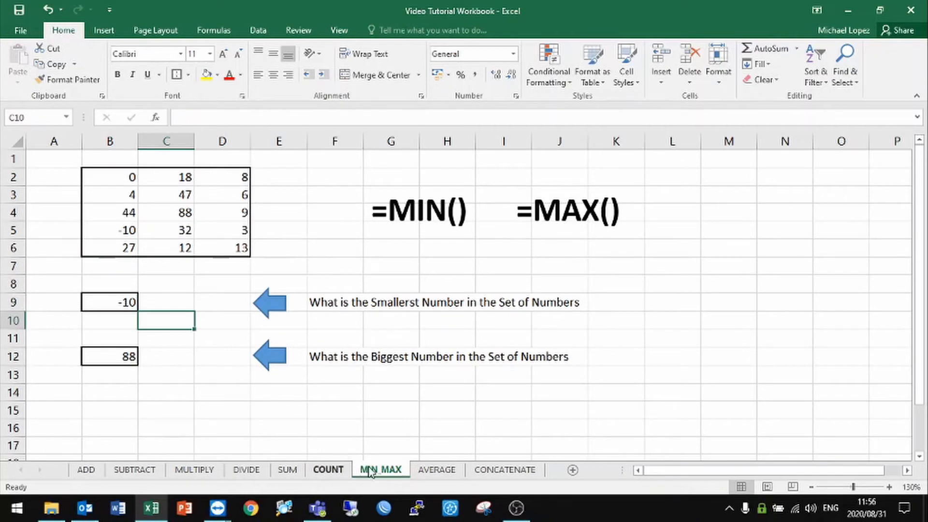
Open the AVERAGE sheet at 140% zoom and widen column D so the salaries display in full.
{"action": "left_click", "coordinate": [431, 469]}
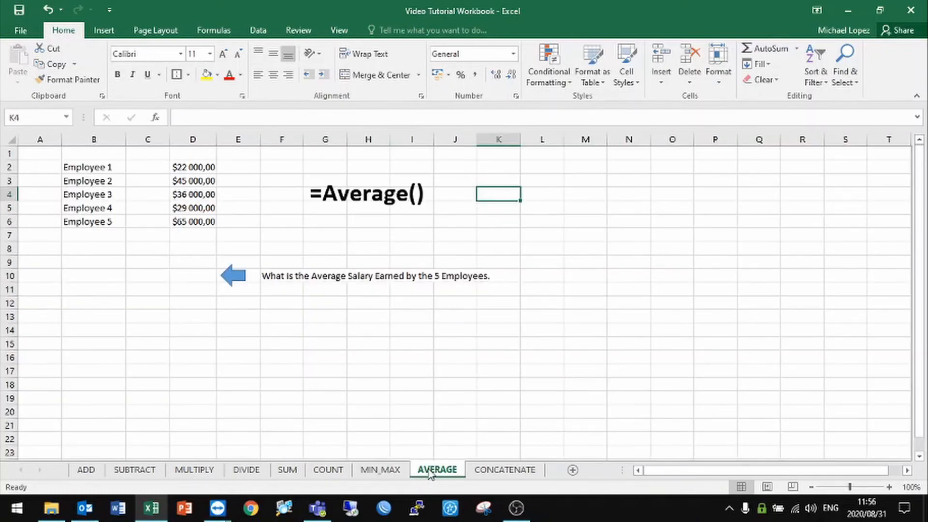
{"action": "left_click", "coordinate": [888, 487]}
{"action": "left_click", "coordinate": [888, 487]}
{"action": "left_click", "coordinate": [888, 487]}
{"action": "left_click", "coordinate": [888, 487]}
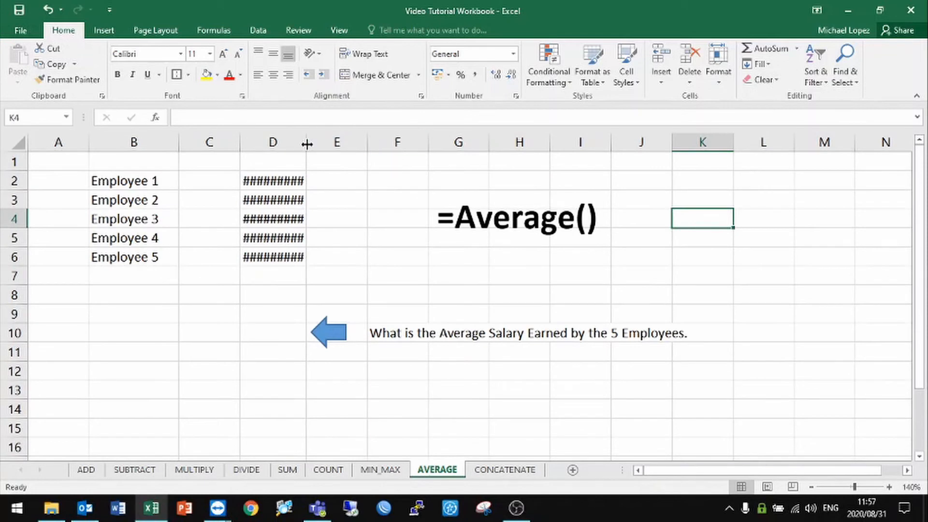
{"action": "left_click_drag", "start_coordinate": [306, 143], "coordinate": [349, 144]}
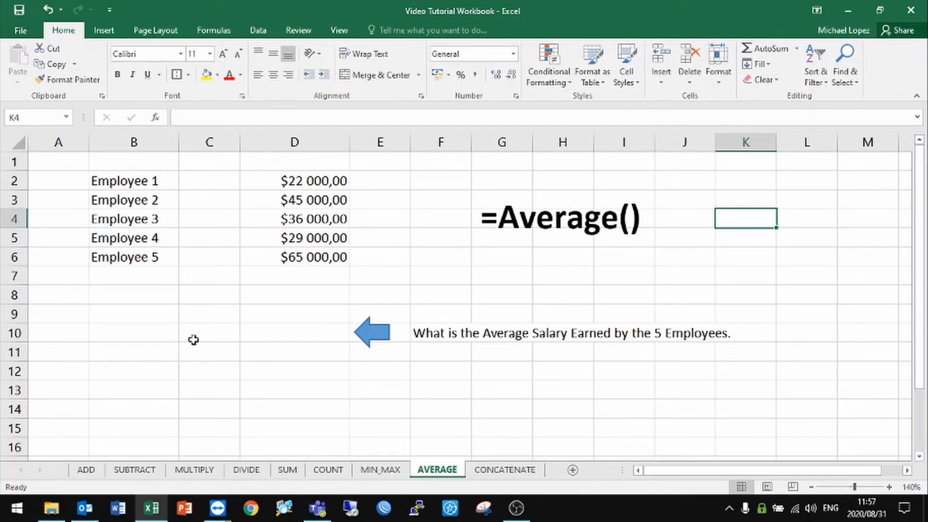
Enter an AVERAGE formula over the salaries D2:D6 in cell B10.
{"action": "left_click", "coordinate": [139, 332]}
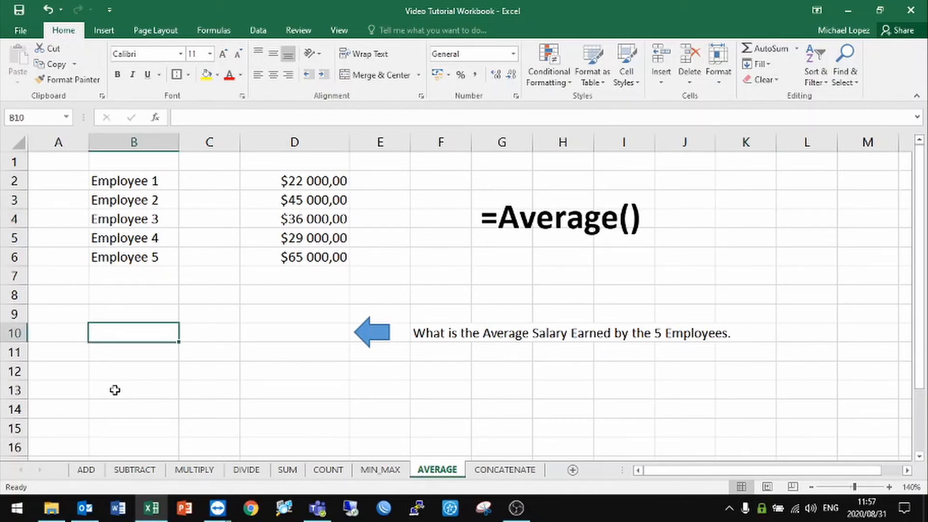
{"action": "type", "text": "=aver"}
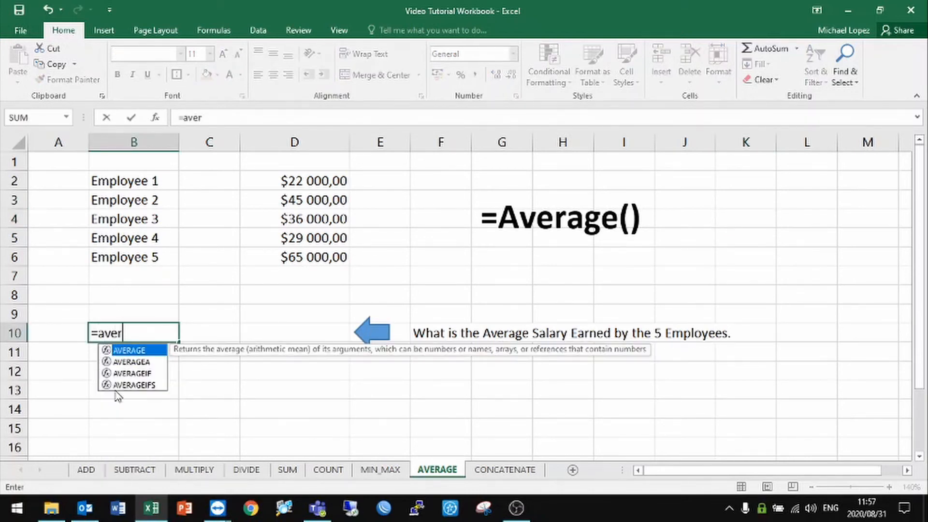
{"action": "type", "text": "age("}
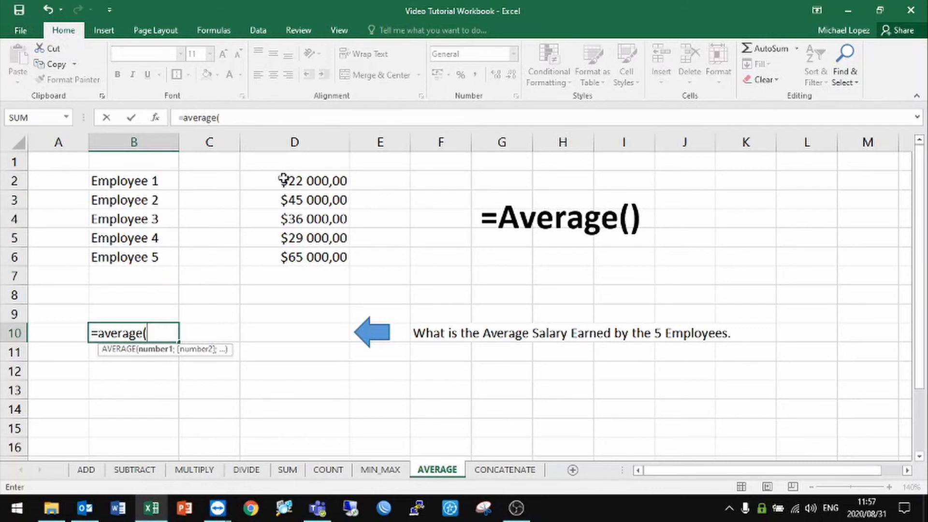
{"action": "left_click_drag", "start_coordinate": [284, 181], "coordinate": [284, 257]}
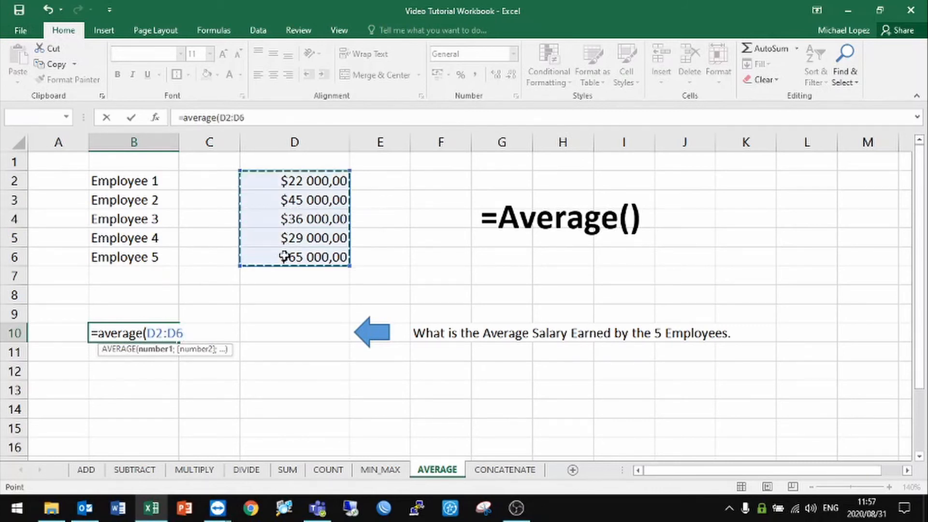
{"action": "type", "text": ")"}
{"action": "key", "text": "Return"}
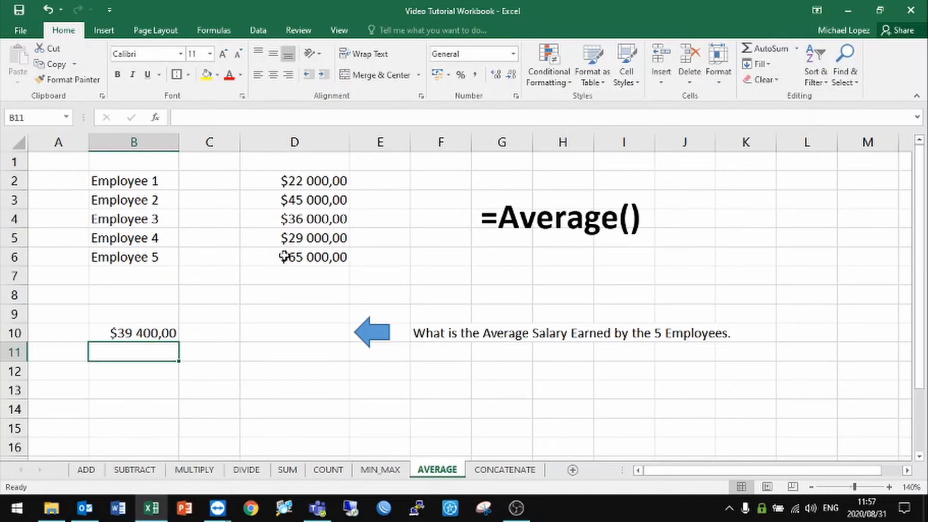
Examine the number format categories available for the average salary in B10, including Currency, Accounting and Fraction, without applying a change.
{"action": "left_click", "coordinate": [125, 334]}
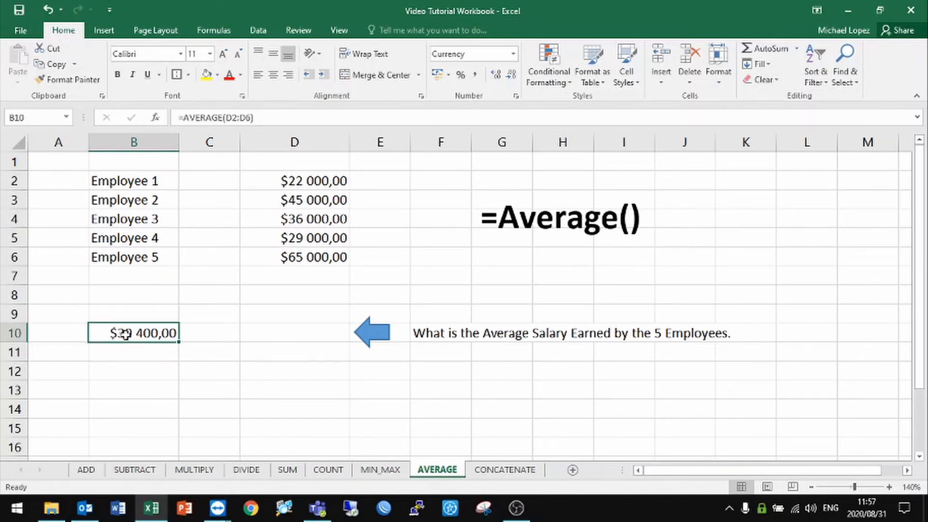
{"action": "right_click", "coordinate": [126, 337]}
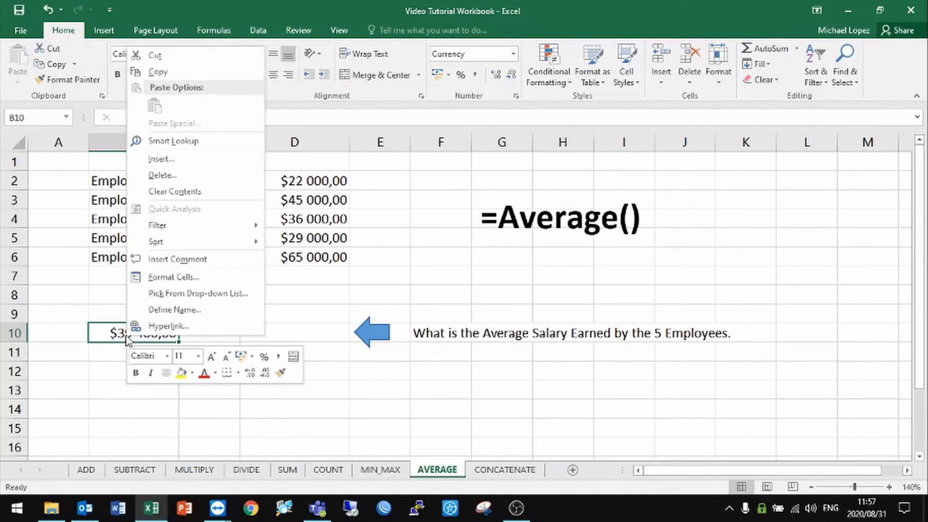
{"action": "left_click", "coordinate": [167, 277]}
{"action": "left_click_drag", "start_coordinate": [174, 125], "coordinate": [266, 93]}
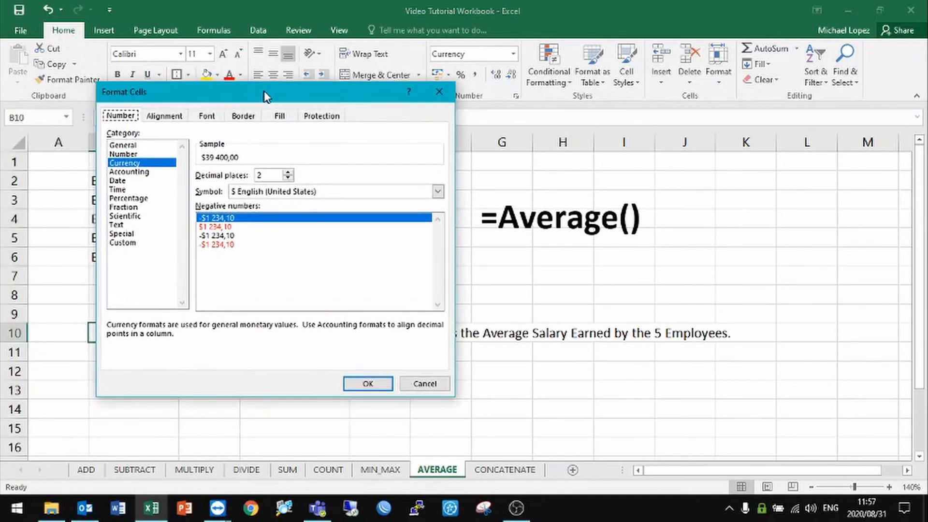
{"action": "left_click", "coordinate": [128, 145]}
{"action": "left_click", "coordinate": [133, 154]}
{"action": "left_click", "coordinate": [136, 162]}
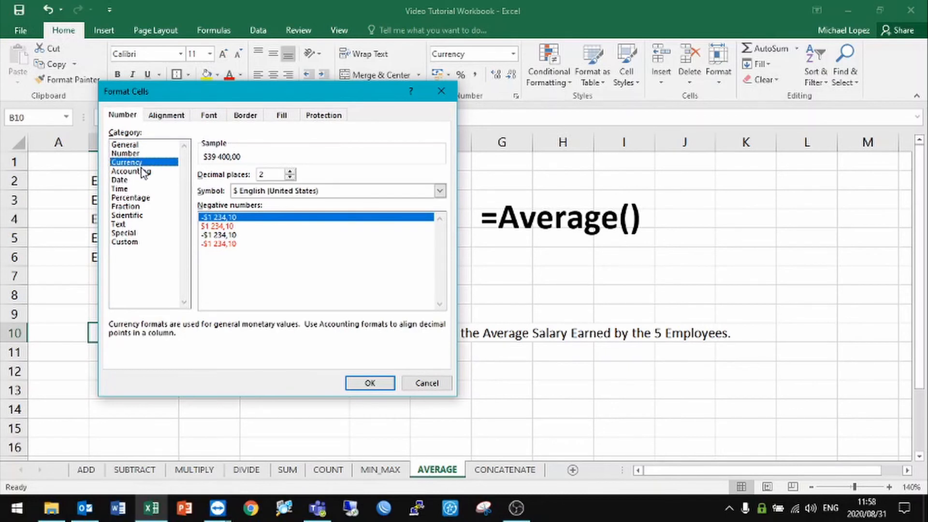
{"action": "left_click", "coordinate": [140, 172]}
{"action": "left_click", "coordinate": [139, 197]}
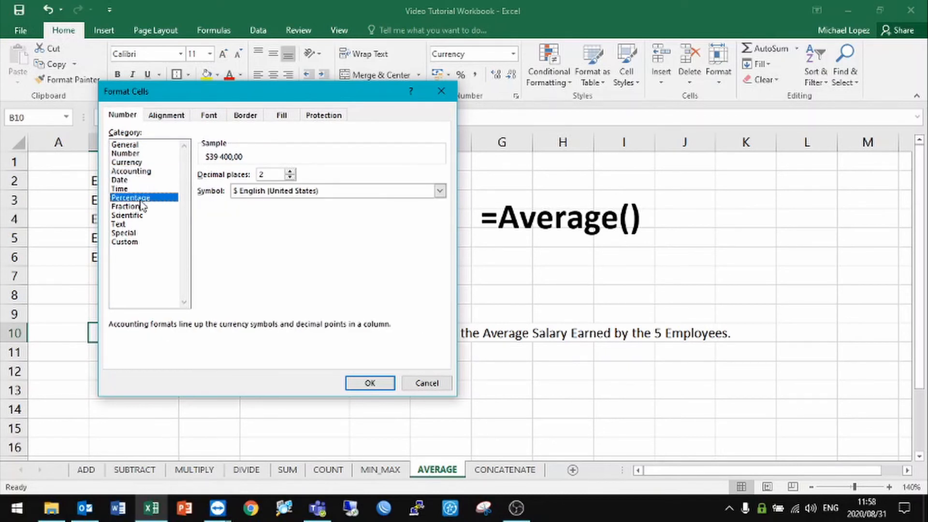
{"action": "left_click", "coordinate": [135, 207]}
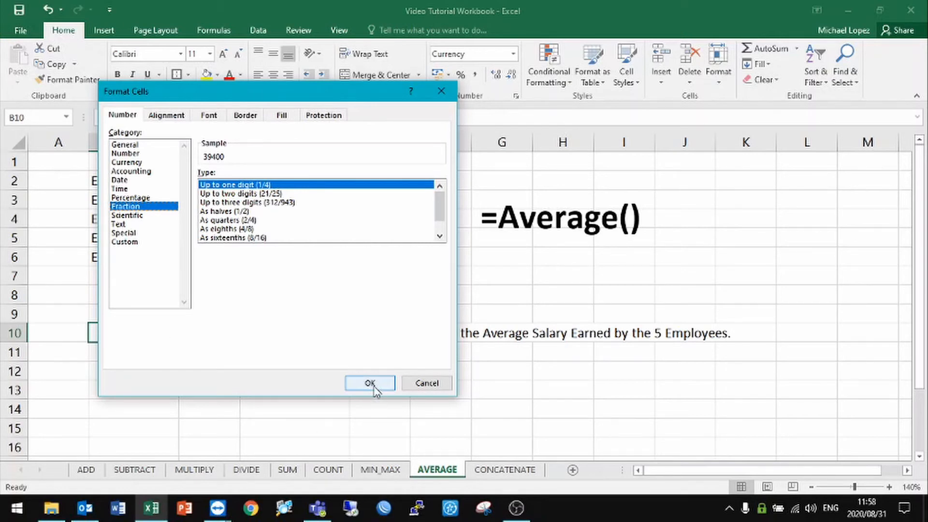
{"action": "left_click", "coordinate": [419, 385]}
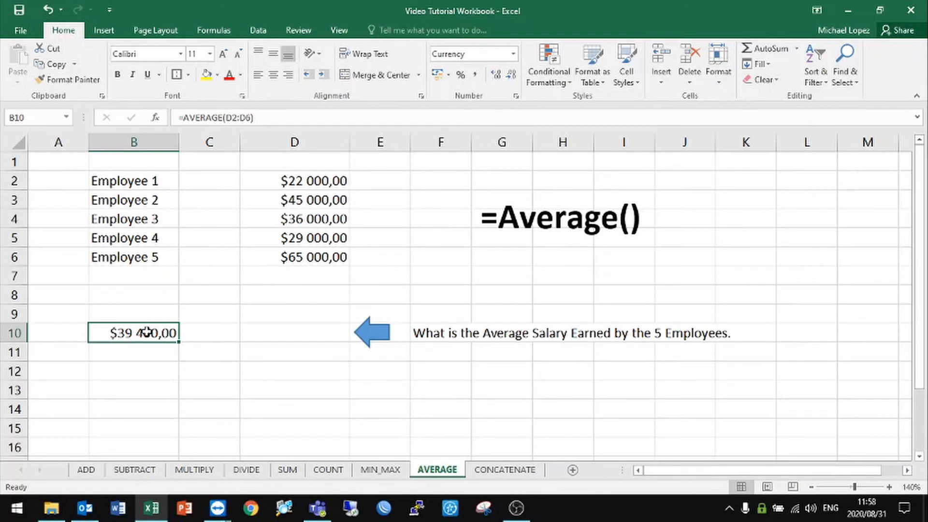
Open the CONCATENATE sheet at 130% zoom and review the Surname and Name columns and the empty combined name column.
{"action": "left_click", "coordinate": [507, 471]}
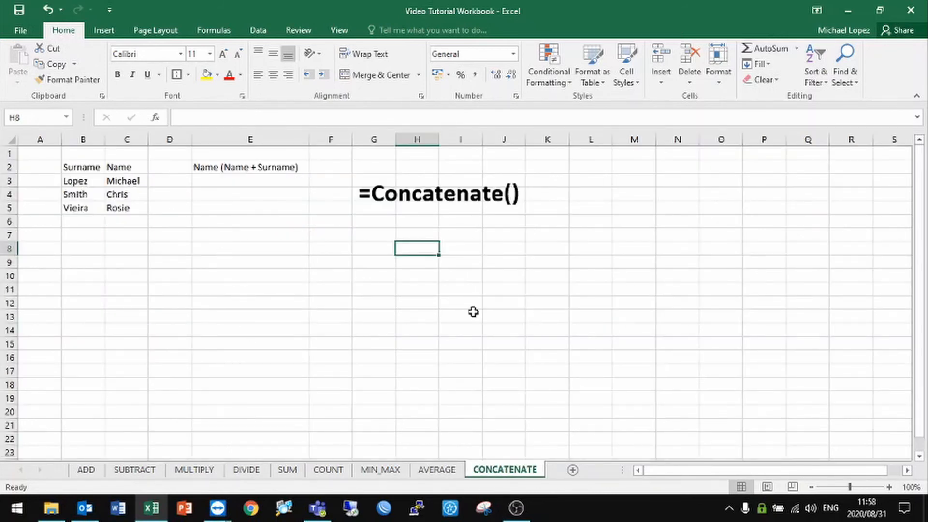
{"action": "left_click", "coordinate": [889, 487]}
{"action": "left_click", "coordinate": [889, 487]}
{"action": "left_click", "coordinate": [889, 487]}
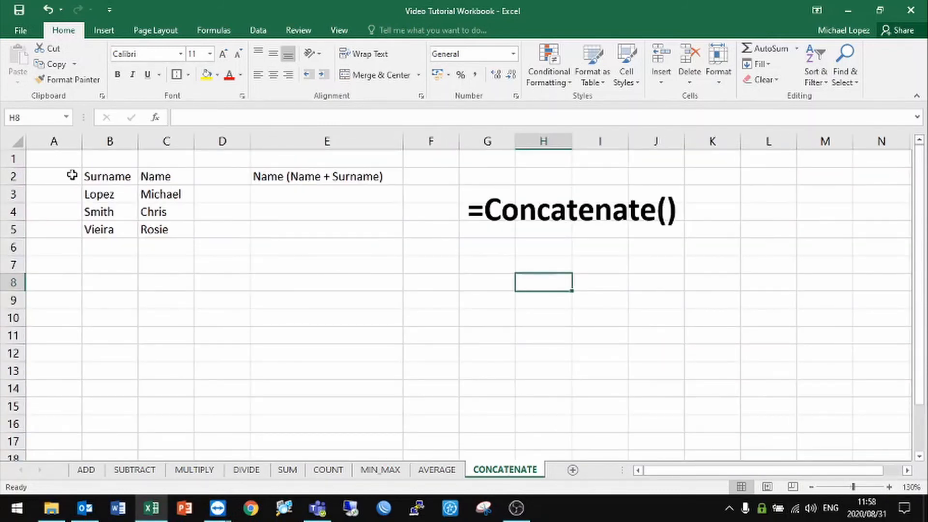
{"action": "left_click", "coordinate": [67, 158]}
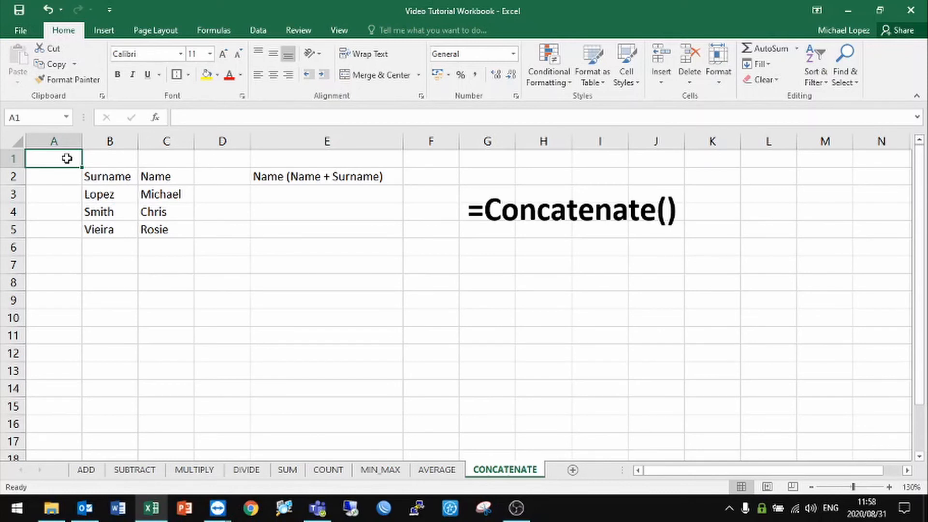
{"action": "left_click", "coordinate": [86, 177]}
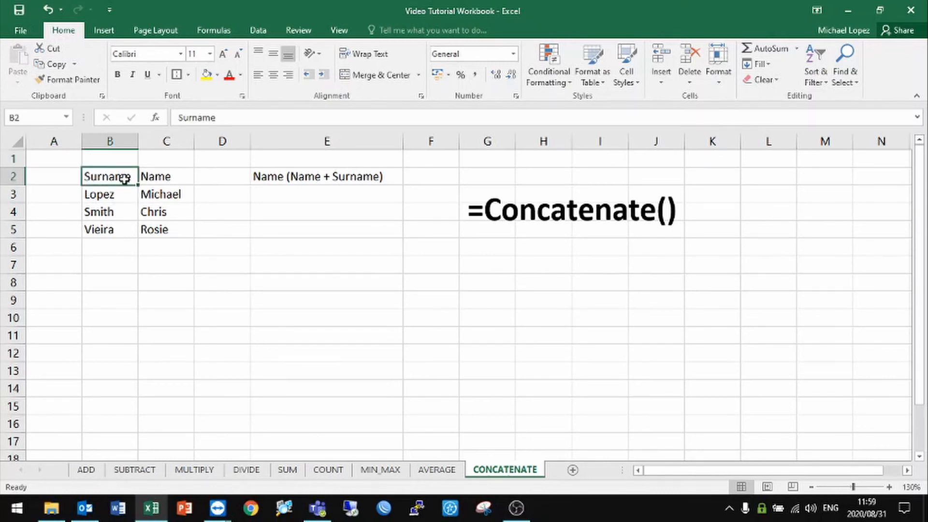
{"action": "left_click_drag", "start_coordinate": [124, 179], "coordinate": [114, 234]}
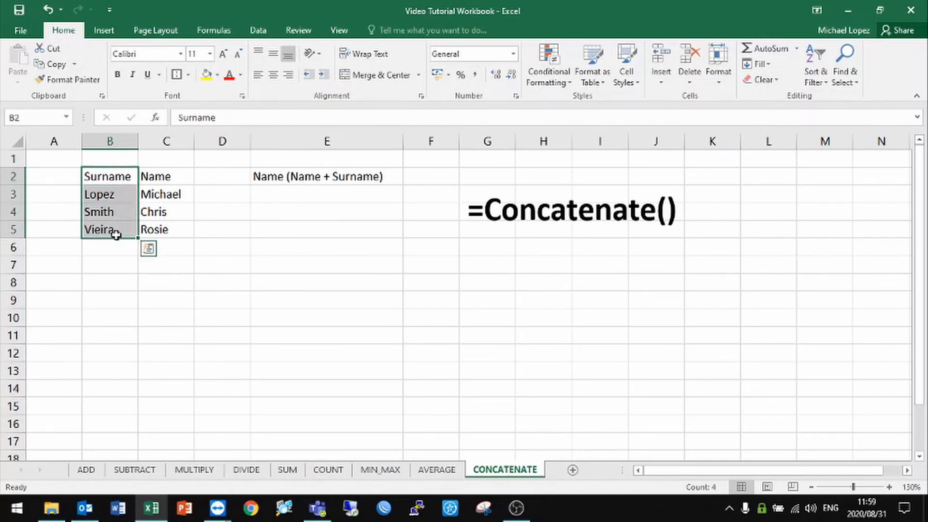
{"action": "left_click", "coordinate": [104, 192]}
{"action": "left_click_drag", "start_coordinate": [149, 193], "coordinate": [157, 225]}
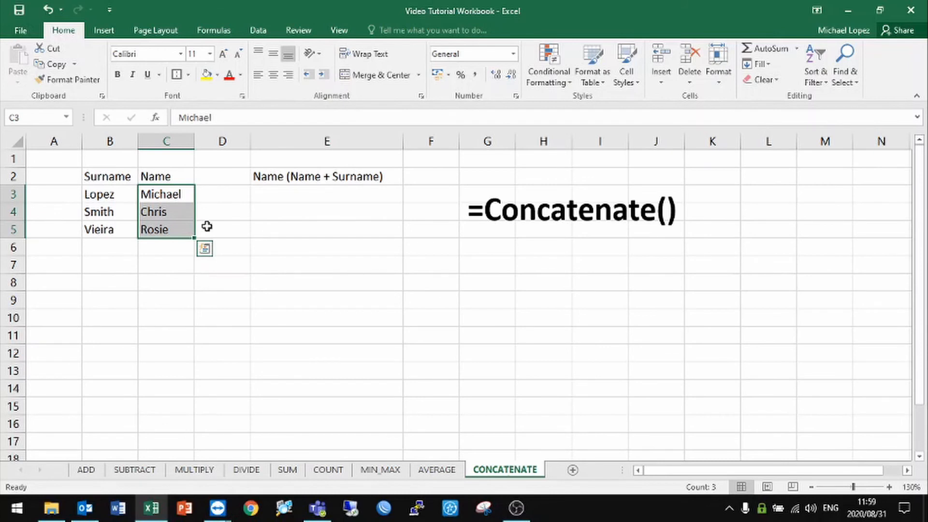
{"action": "left_click", "coordinate": [270, 197]}
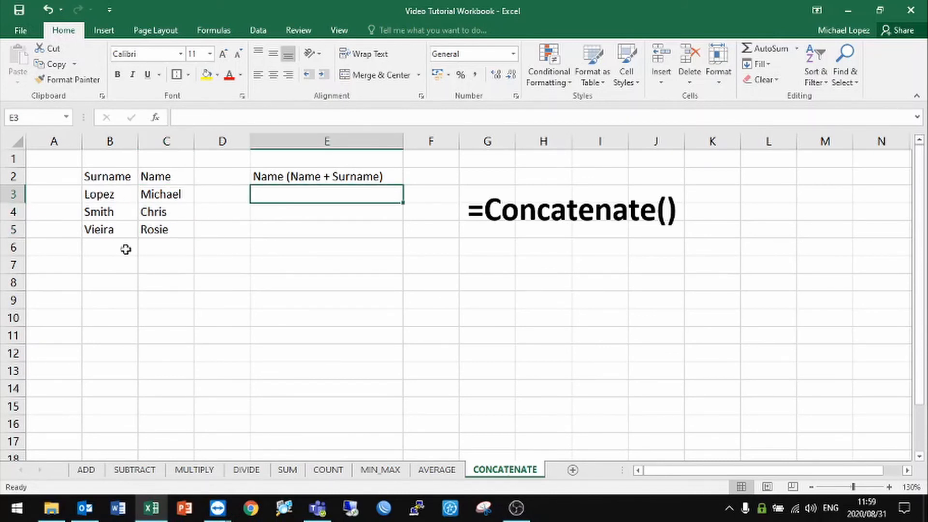
Enter a sample full name as plain text in cell E8 and highlight its content for comparison with a formula.
{"action": "left_click", "coordinate": [262, 282]}
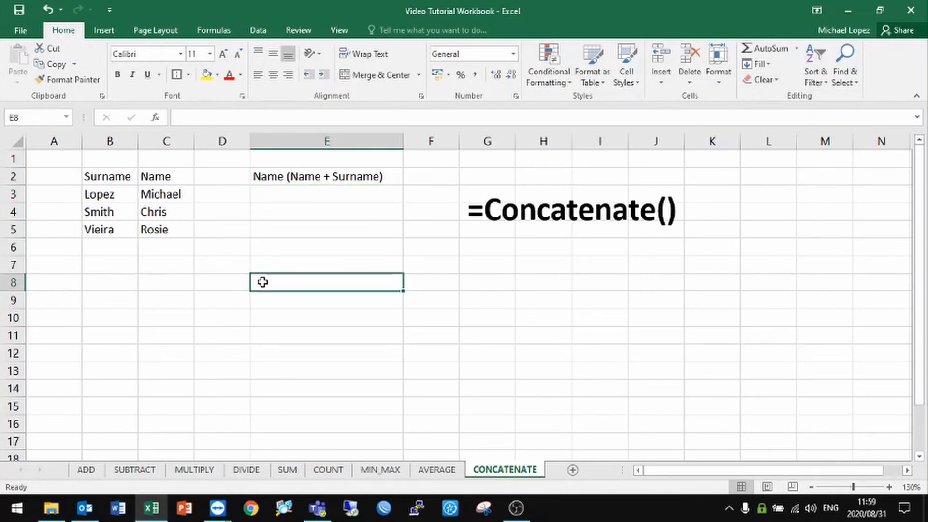
{"action": "type", "text": "Mike L"}
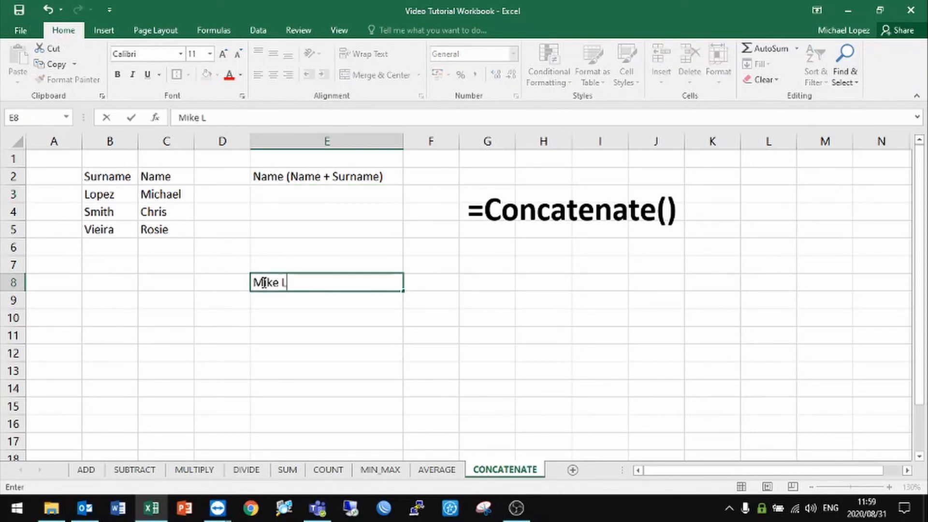
{"action": "type", "text": "opez"}
{"action": "key", "text": "ctrl+Return"}
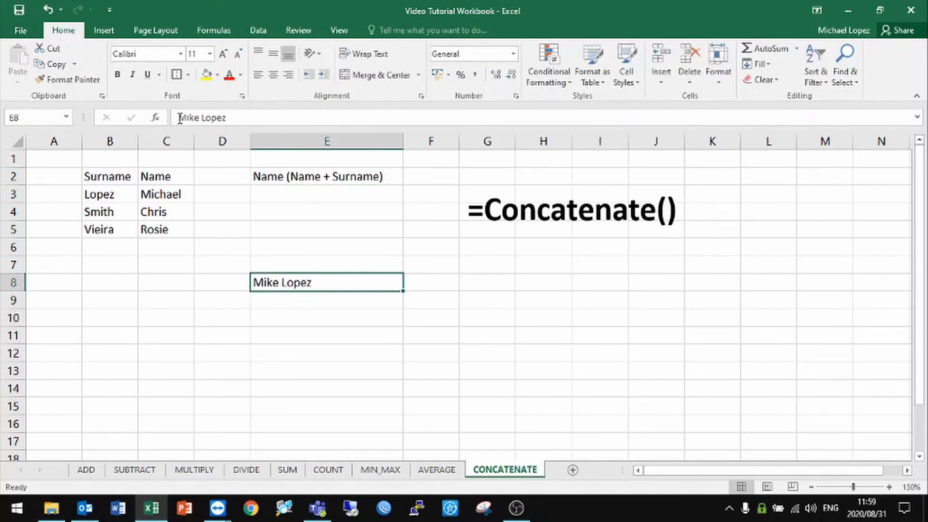
{"action": "left_click_drag", "start_coordinate": [226, 118], "coordinate": [178, 118]}
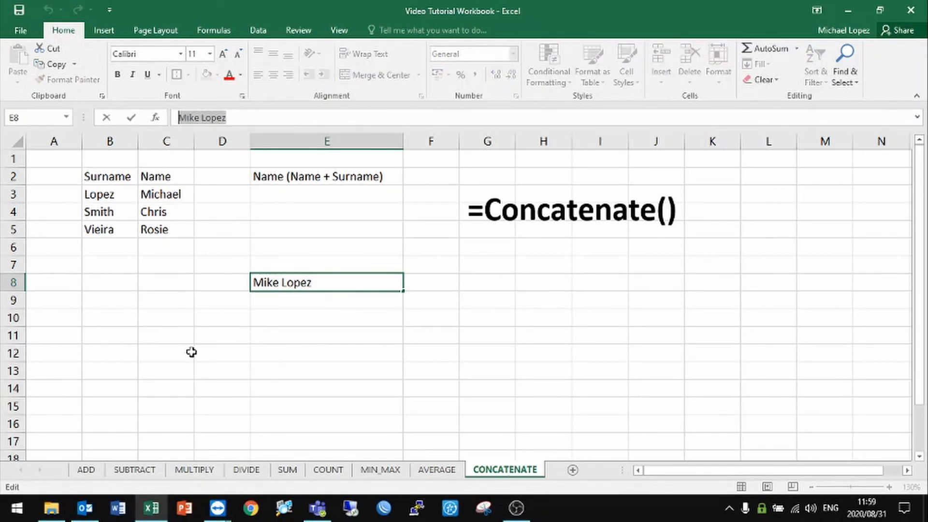
Enter =CONCATENATE(C3;" ";B3) in cell E3 to join the first name and surname with a space.
{"action": "left_click", "coordinate": [283, 196]}
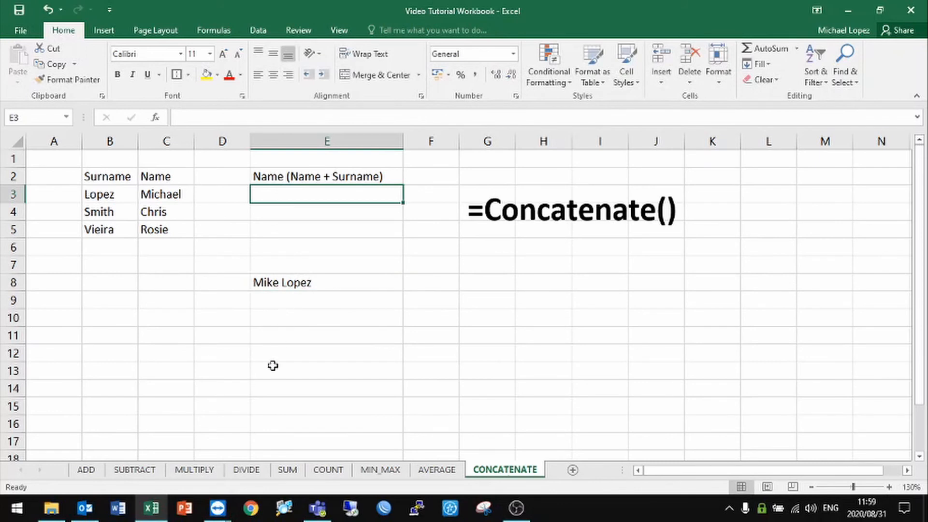
{"action": "type", "text": "=con"}
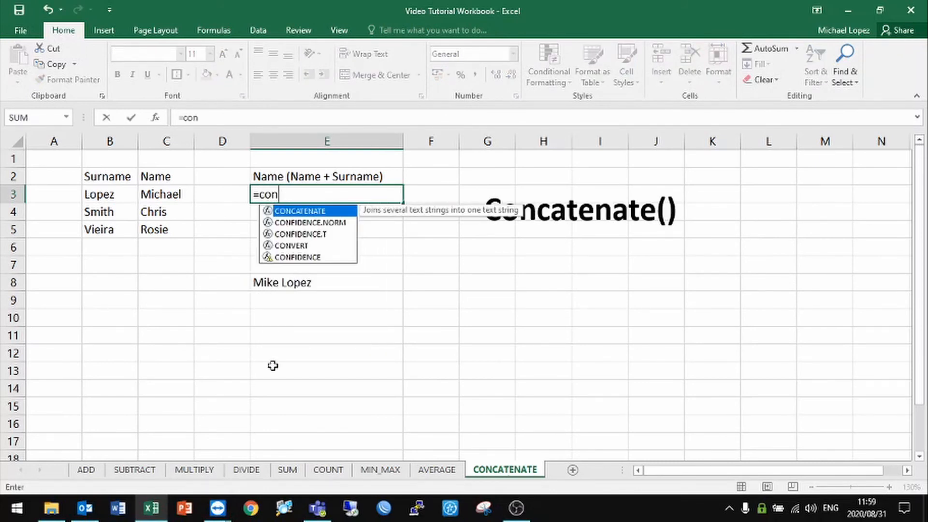
{"action": "double_click", "coordinate": [288, 211]}
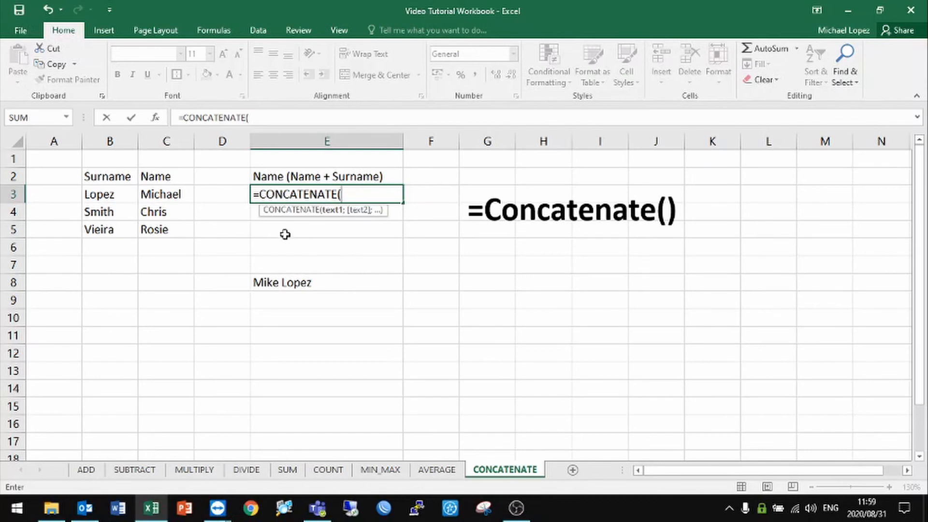
{"action": "left_click", "coordinate": [159, 194]}
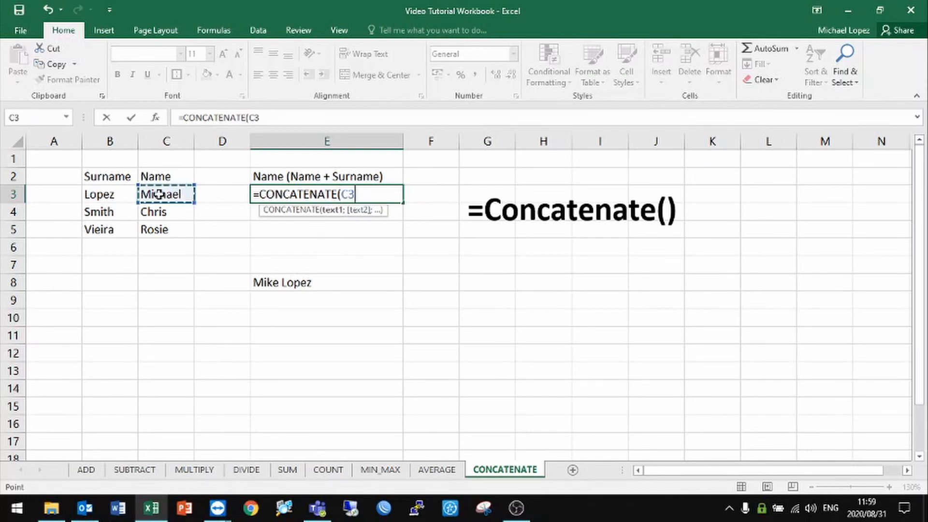
{"action": "type", "text": ";"}
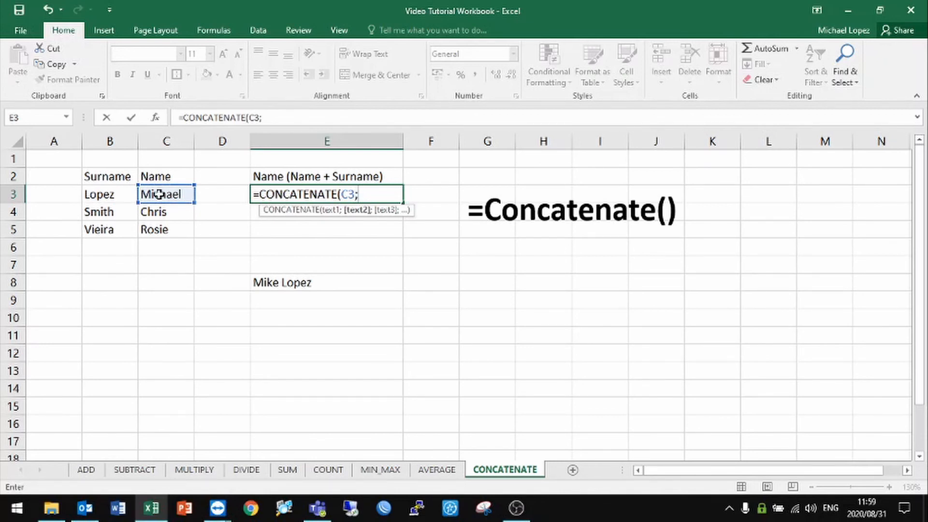
{"action": "type", "text": "\" \";"}
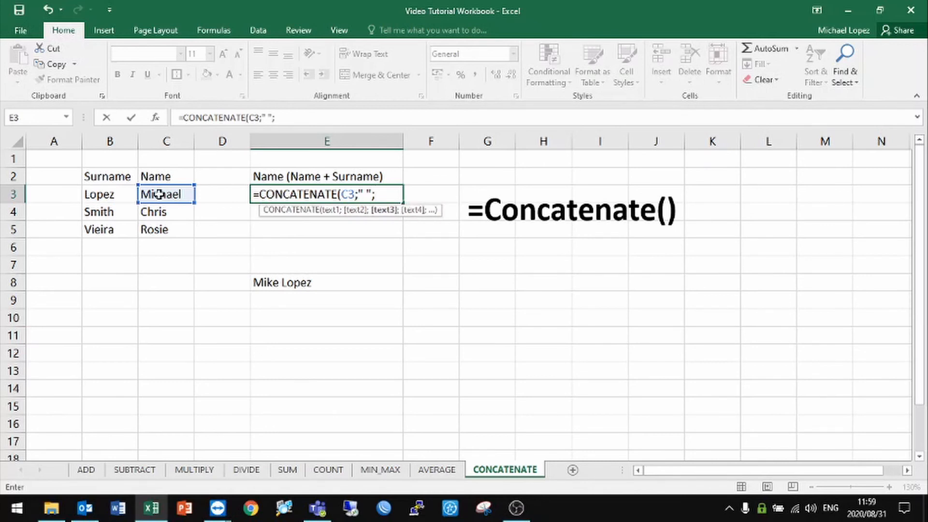
{"action": "left_click", "coordinate": [105, 194]}
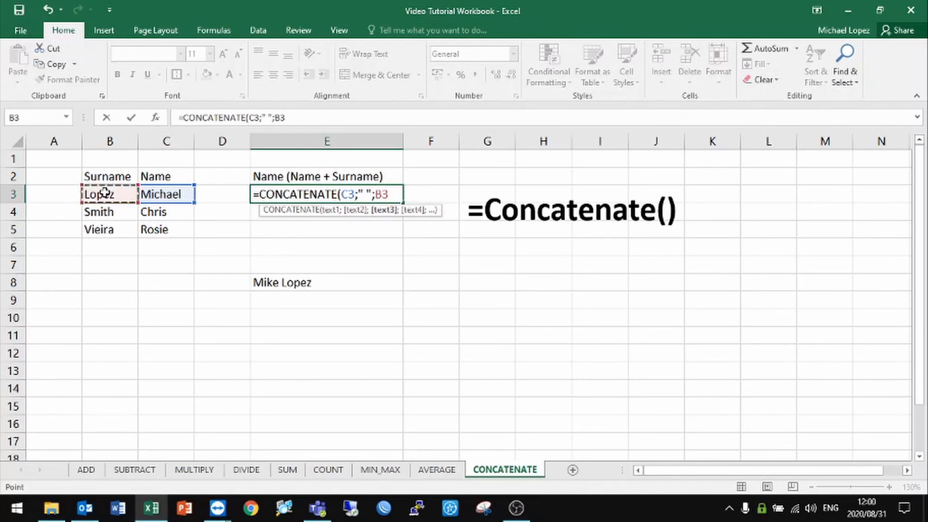
{"action": "type", "text": ")"}
{"action": "key", "text": "Return"}
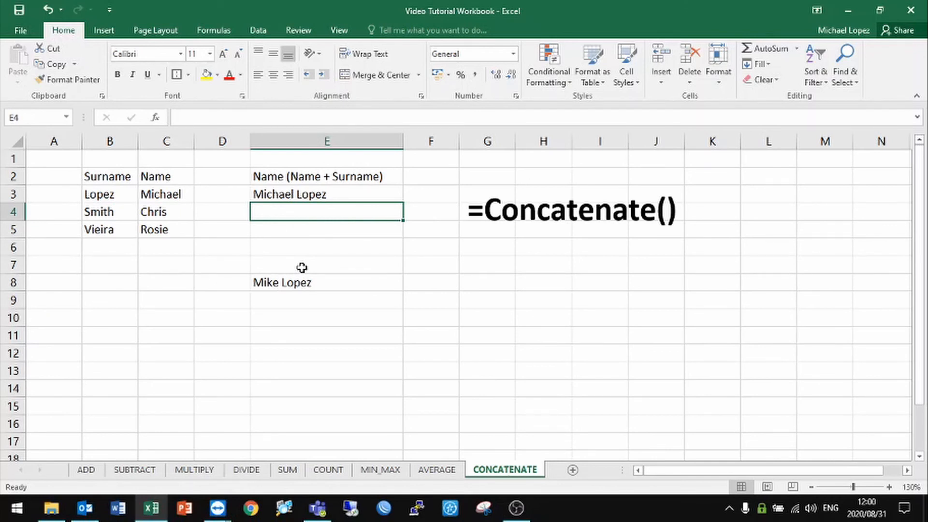
Enter =CONCATENATE(C4;B4) in cell E4 to join the second person's name and surname without a space.
{"action": "type", "text": "=con"}
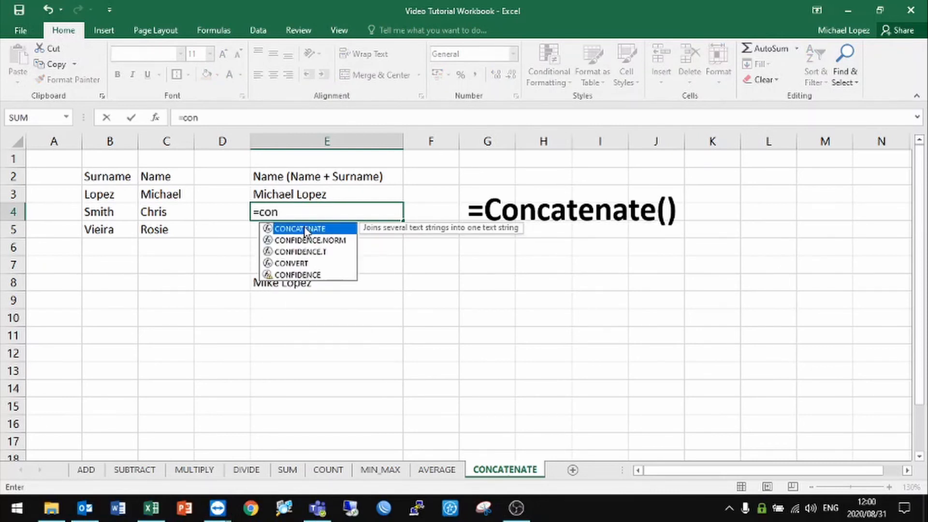
{"action": "double_click", "coordinate": [304, 229]}
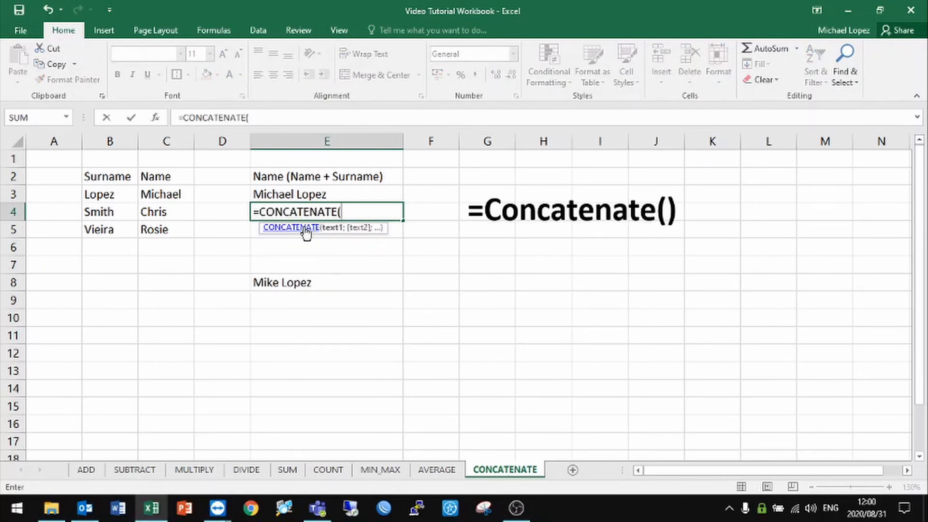
{"action": "left_click", "coordinate": [152, 212]}
{"action": "type", "text": ";"}
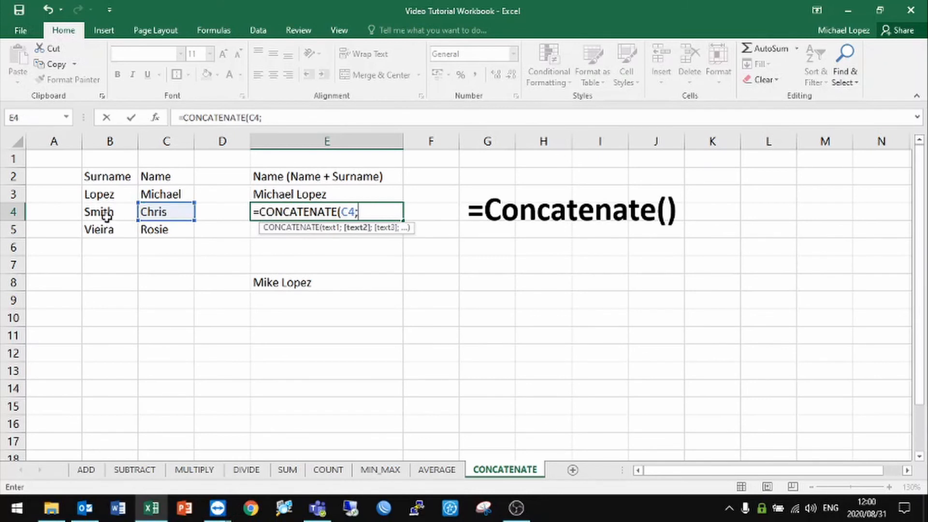
{"action": "left_click", "coordinate": [106, 211]}
{"action": "type", "text": ")"}
{"action": "key", "text": "Return"}
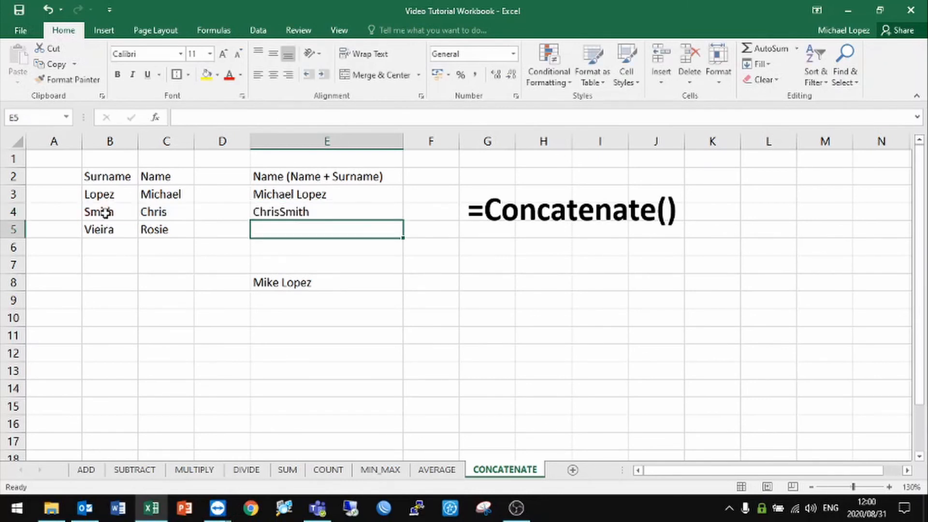
Add a " " argument between C4 and B4 in the E4 formula, making it =CONCATENATE(C4;" ";B4).
{"action": "left_click", "coordinate": [283, 212]}
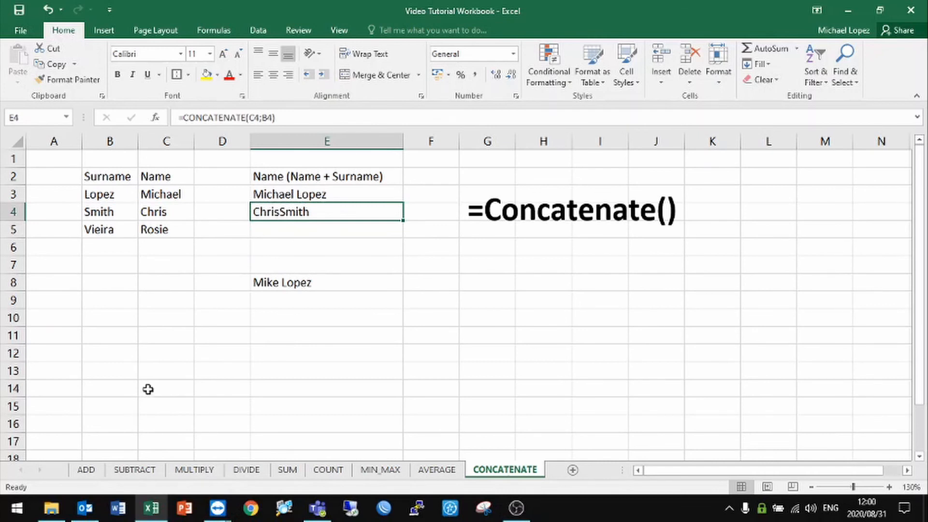
{"action": "left_click", "coordinate": [265, 117]}
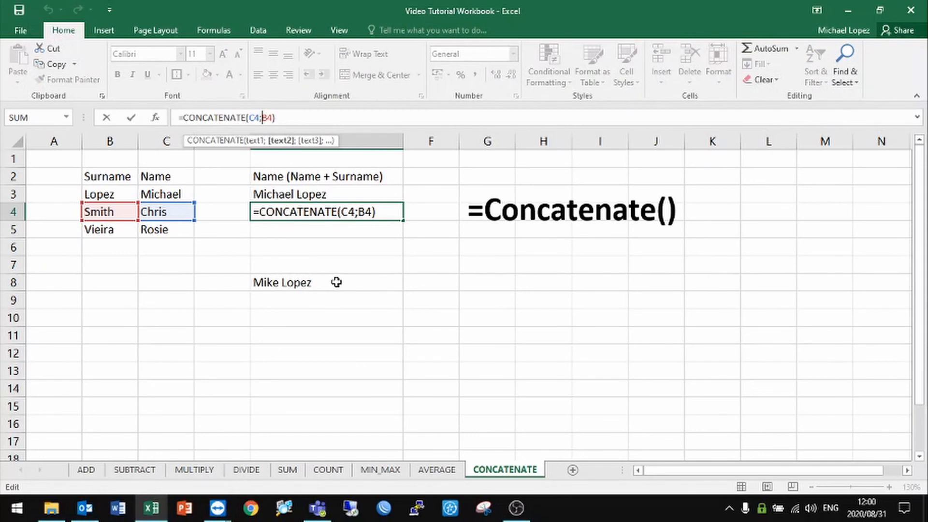
{"action": "type", "text": "\" "}
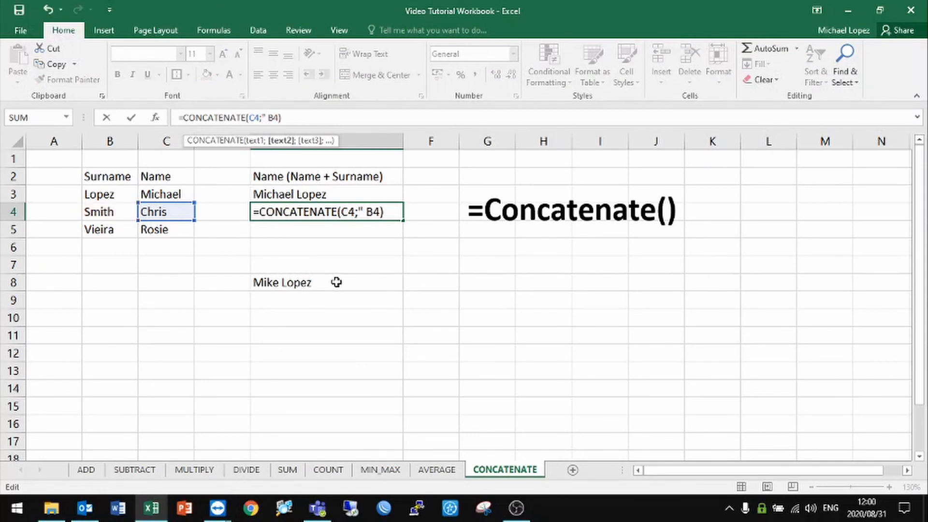
{"action": "type", "text": "\";"}
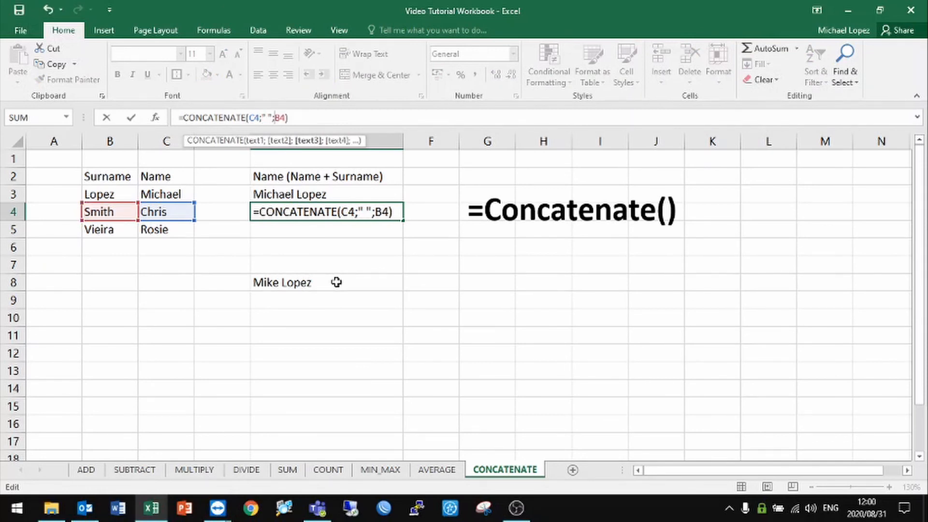
{"action": "key", "text": "Return"}
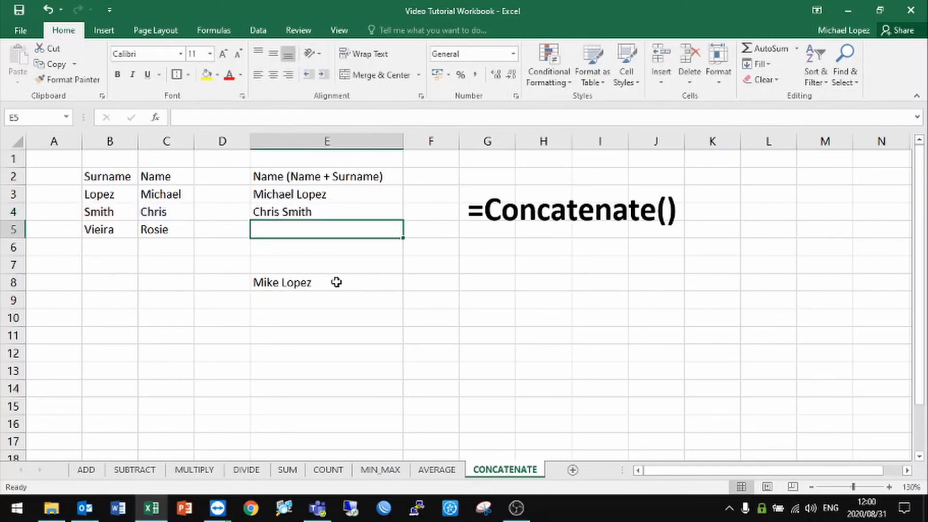
Delete the empty column D between the Name column and the combined-name column.
{"action": "left_click", "coordinate": [285, 212]}
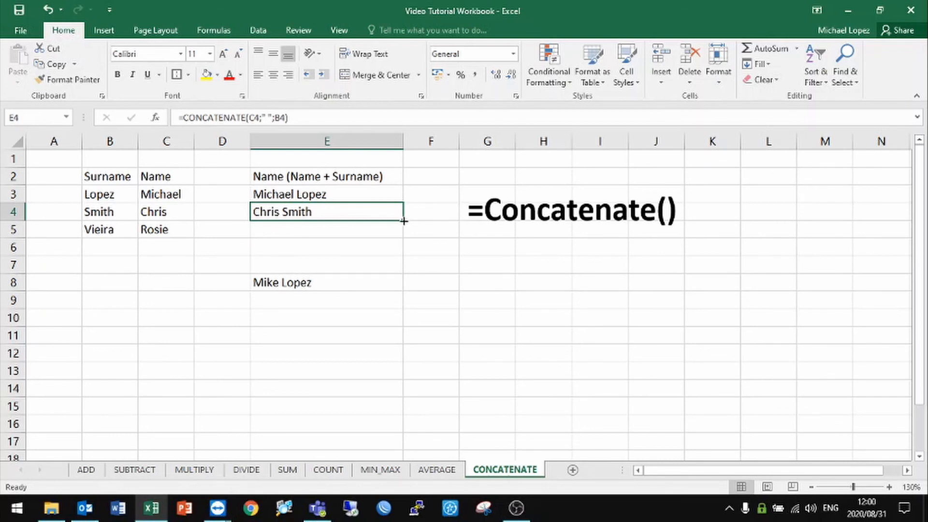
{"action": "mouse_move", "coordinate": [403, 221]}
{"action": "left_mouse_down"}
{"action": "mouse_move", "coordinate": [414, 381]}
{"action": "mouse_move", "coordinate": [402, 221]}
{"action": "left_mouse_up"}
{"action": "right_click", "coordinate": [227, 141]}
{"action": "left_click", "coordinate": [254, 249]}
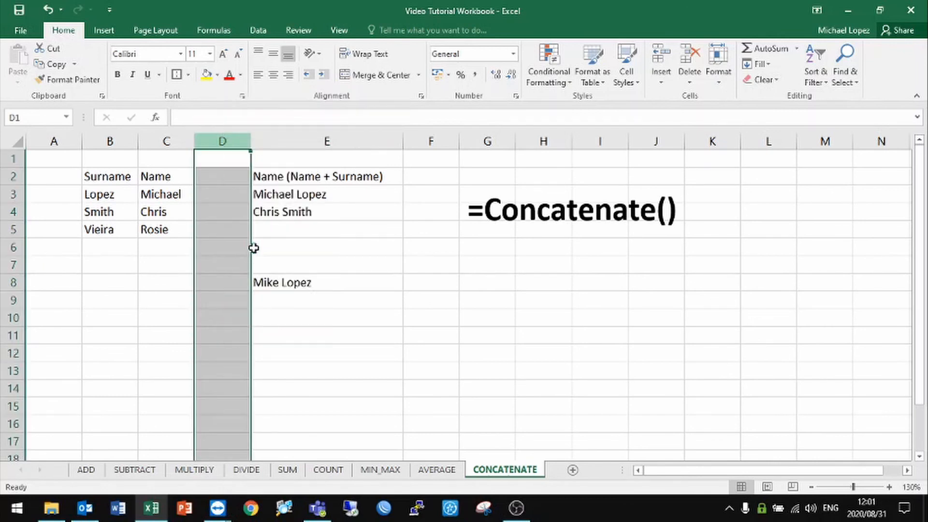
Fill the CONCATENATE formula from D4 down to D5 and clear the contents of both cells.
{"action": "left_click", "coordinate": [222, 211]}
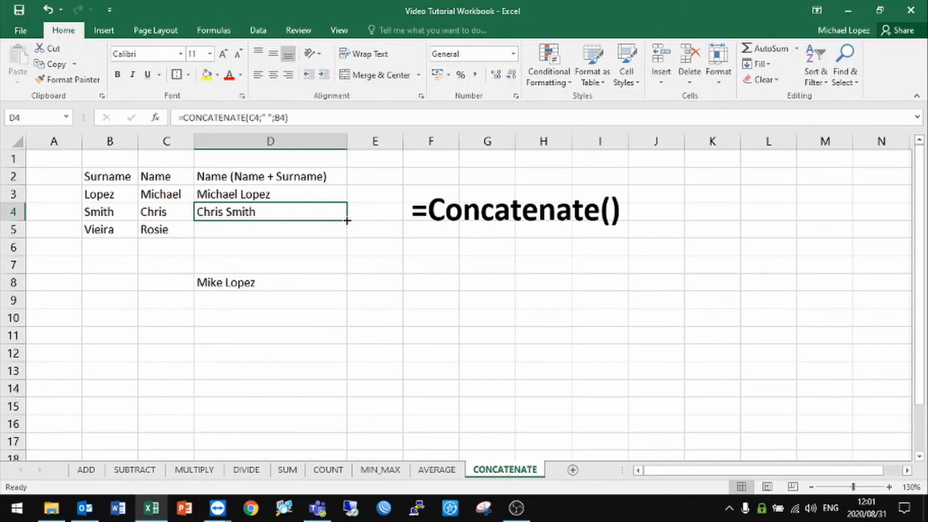
{"action": "left_click_drag", "start_coordinate": [347, 221], "coordinate": [348, 233]}
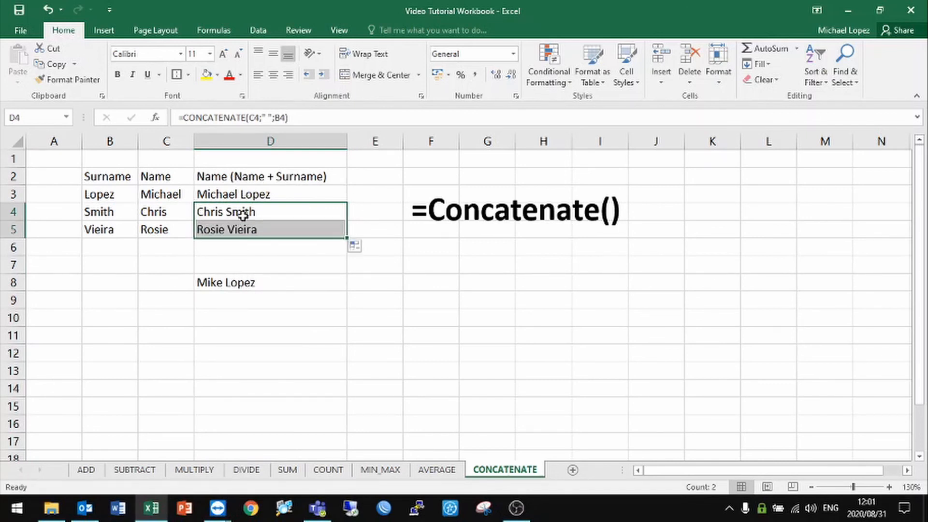
{"action": "key", "text": "Delete"}
{"action": "left_click", "coordinate": [423, 308]}
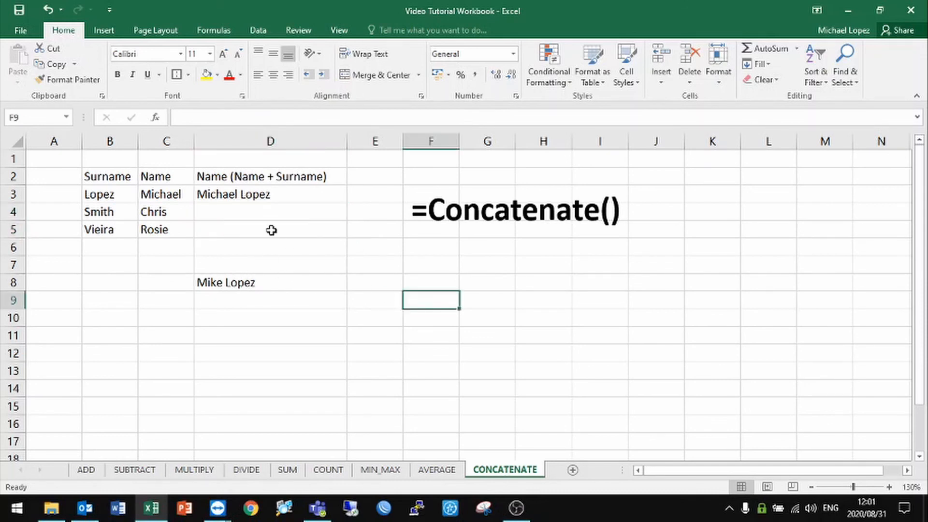
Fill the CONCATENATE formula in D3 down through D5 and highlight the range B3:D5 to review the combined names.
{"action": "left_click", "coordinate": [247, 194]}
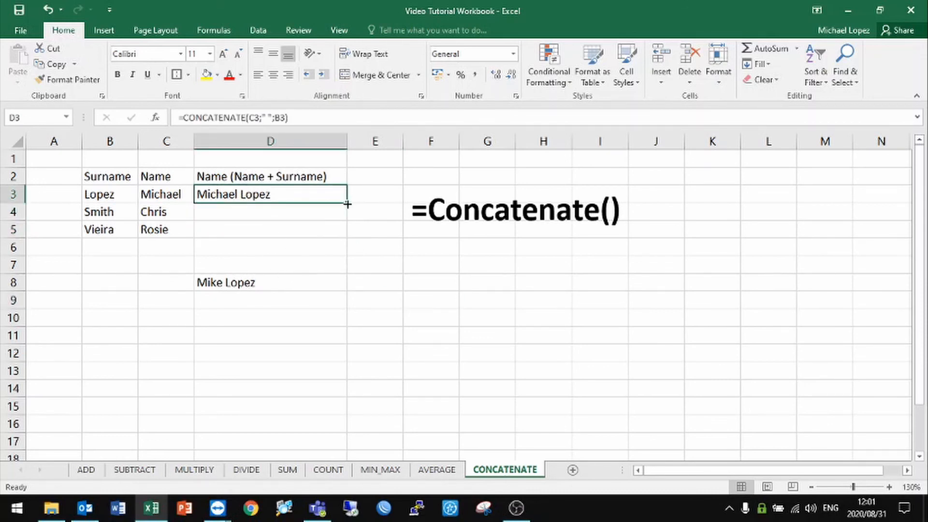
{"action": "double_click", "coordinate": [347, 203]}
{"action": "left_click_drag", "start_coordinate": [103, 193], "coordinate": [301, 224]}
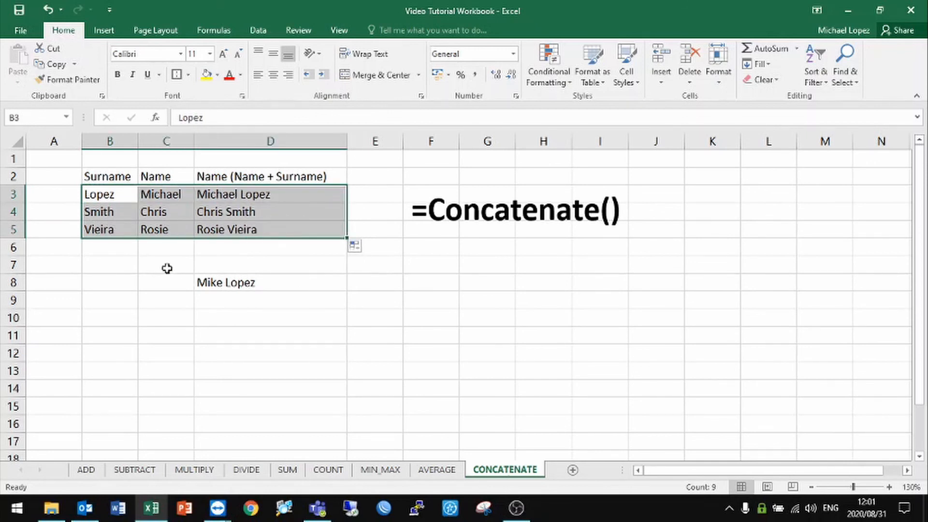
{"action": "left_click", "coordinate": [94, 252]}
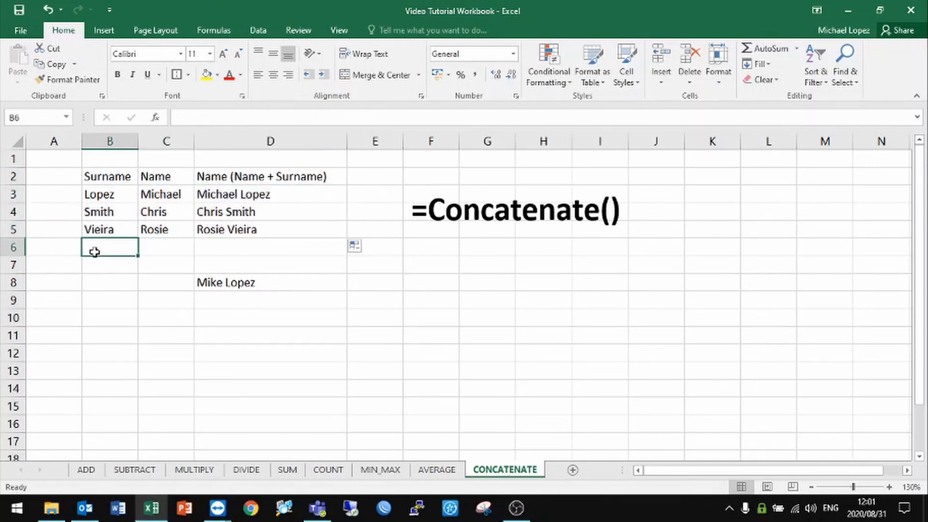